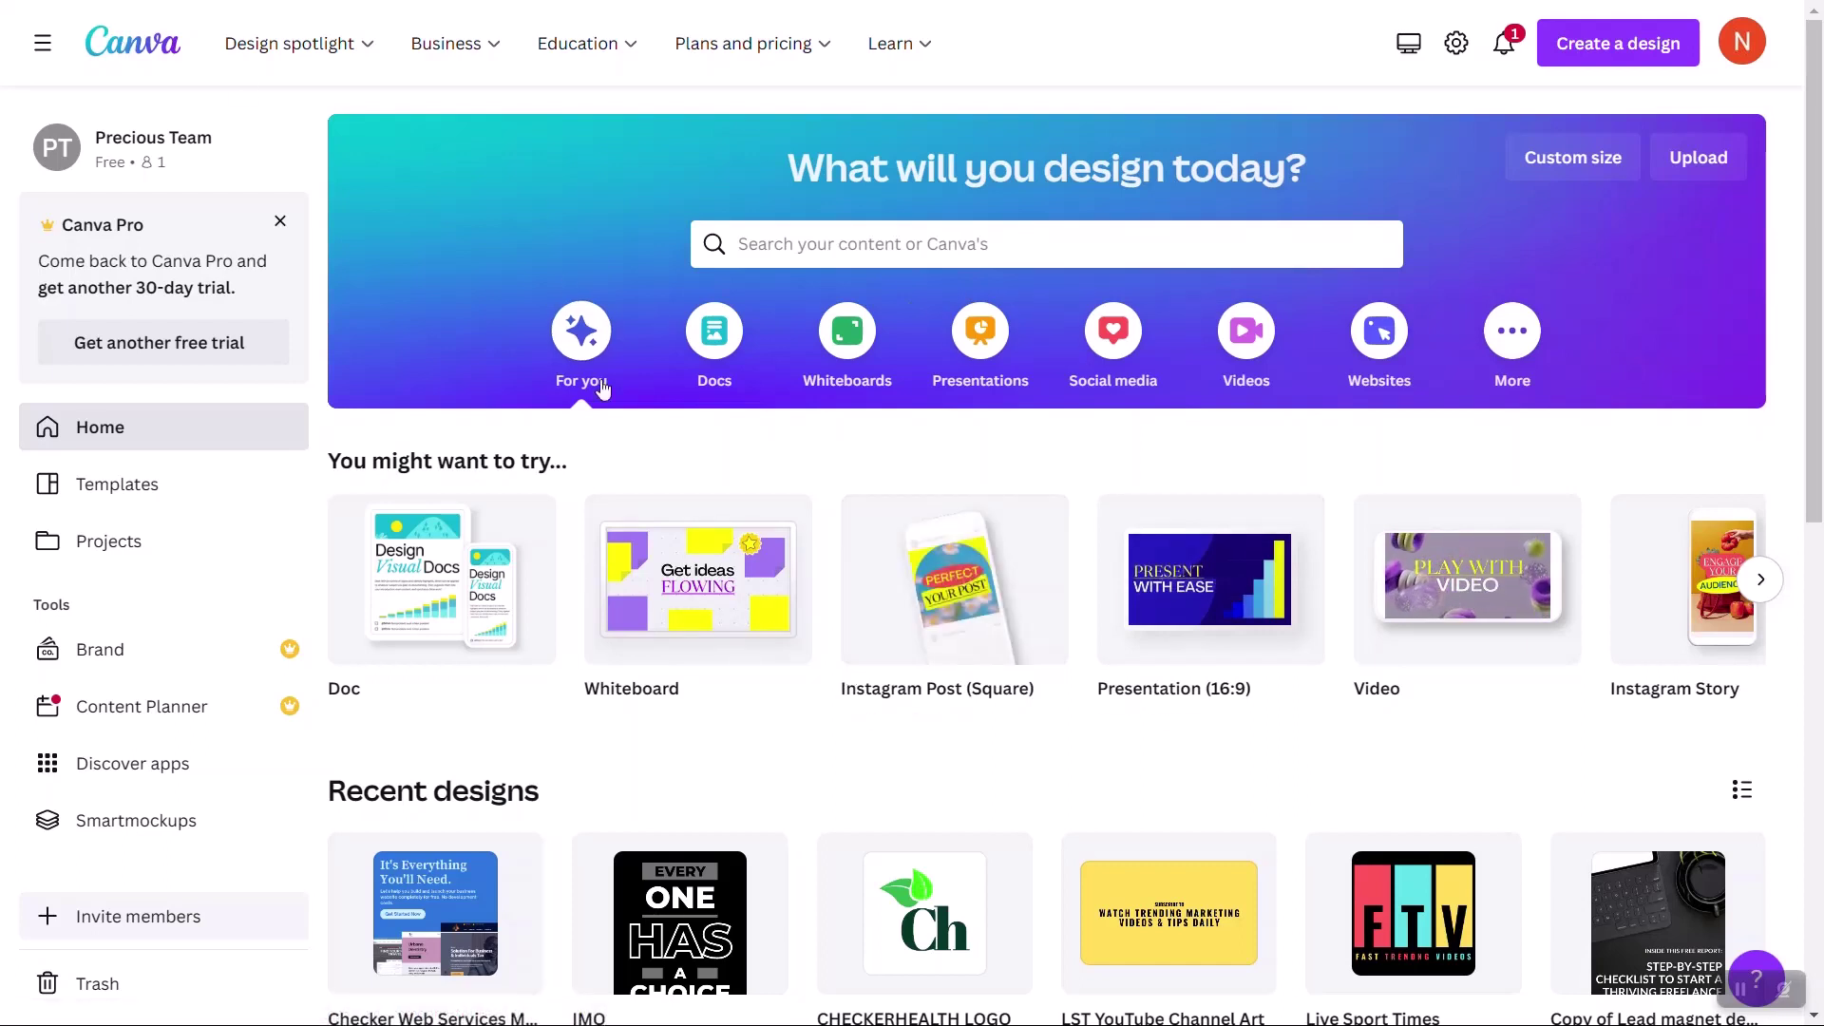
- Search for "youtube shorts" and create a blank YouTube Shorts design, 1080 × 1920 px
click(821, 245)
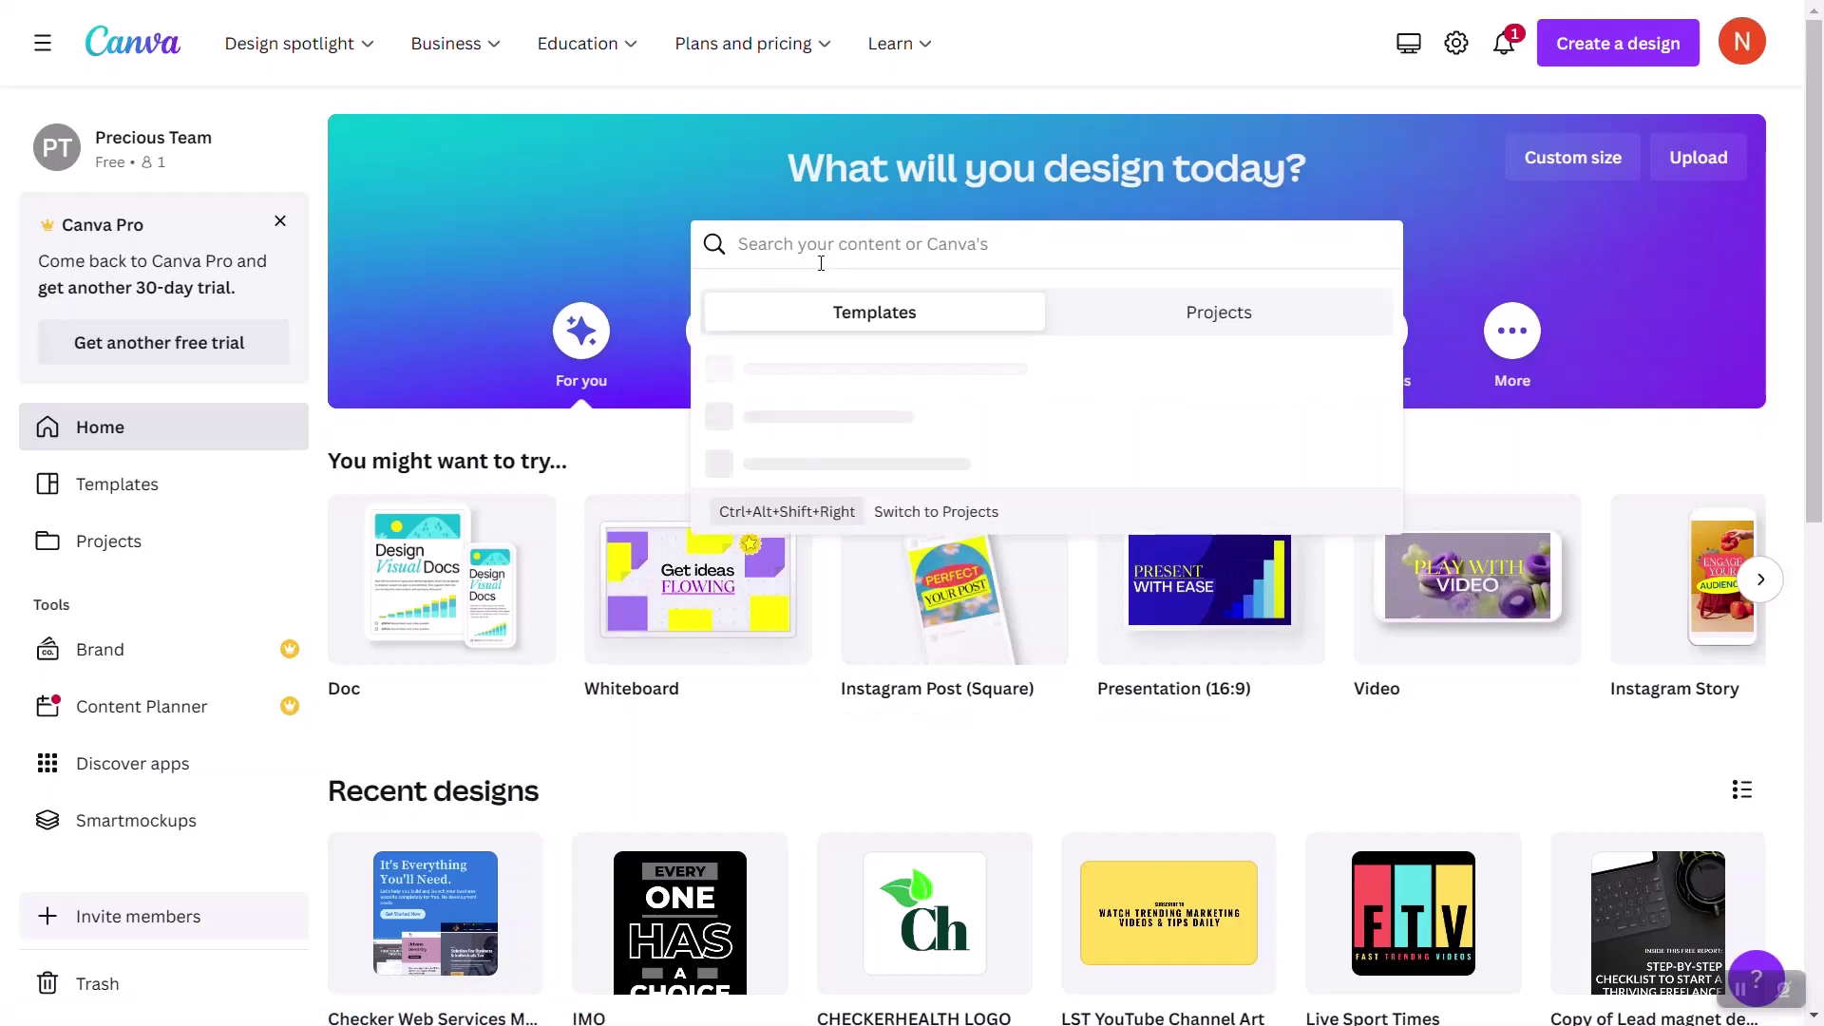
text(youu)
key(BackSpace)
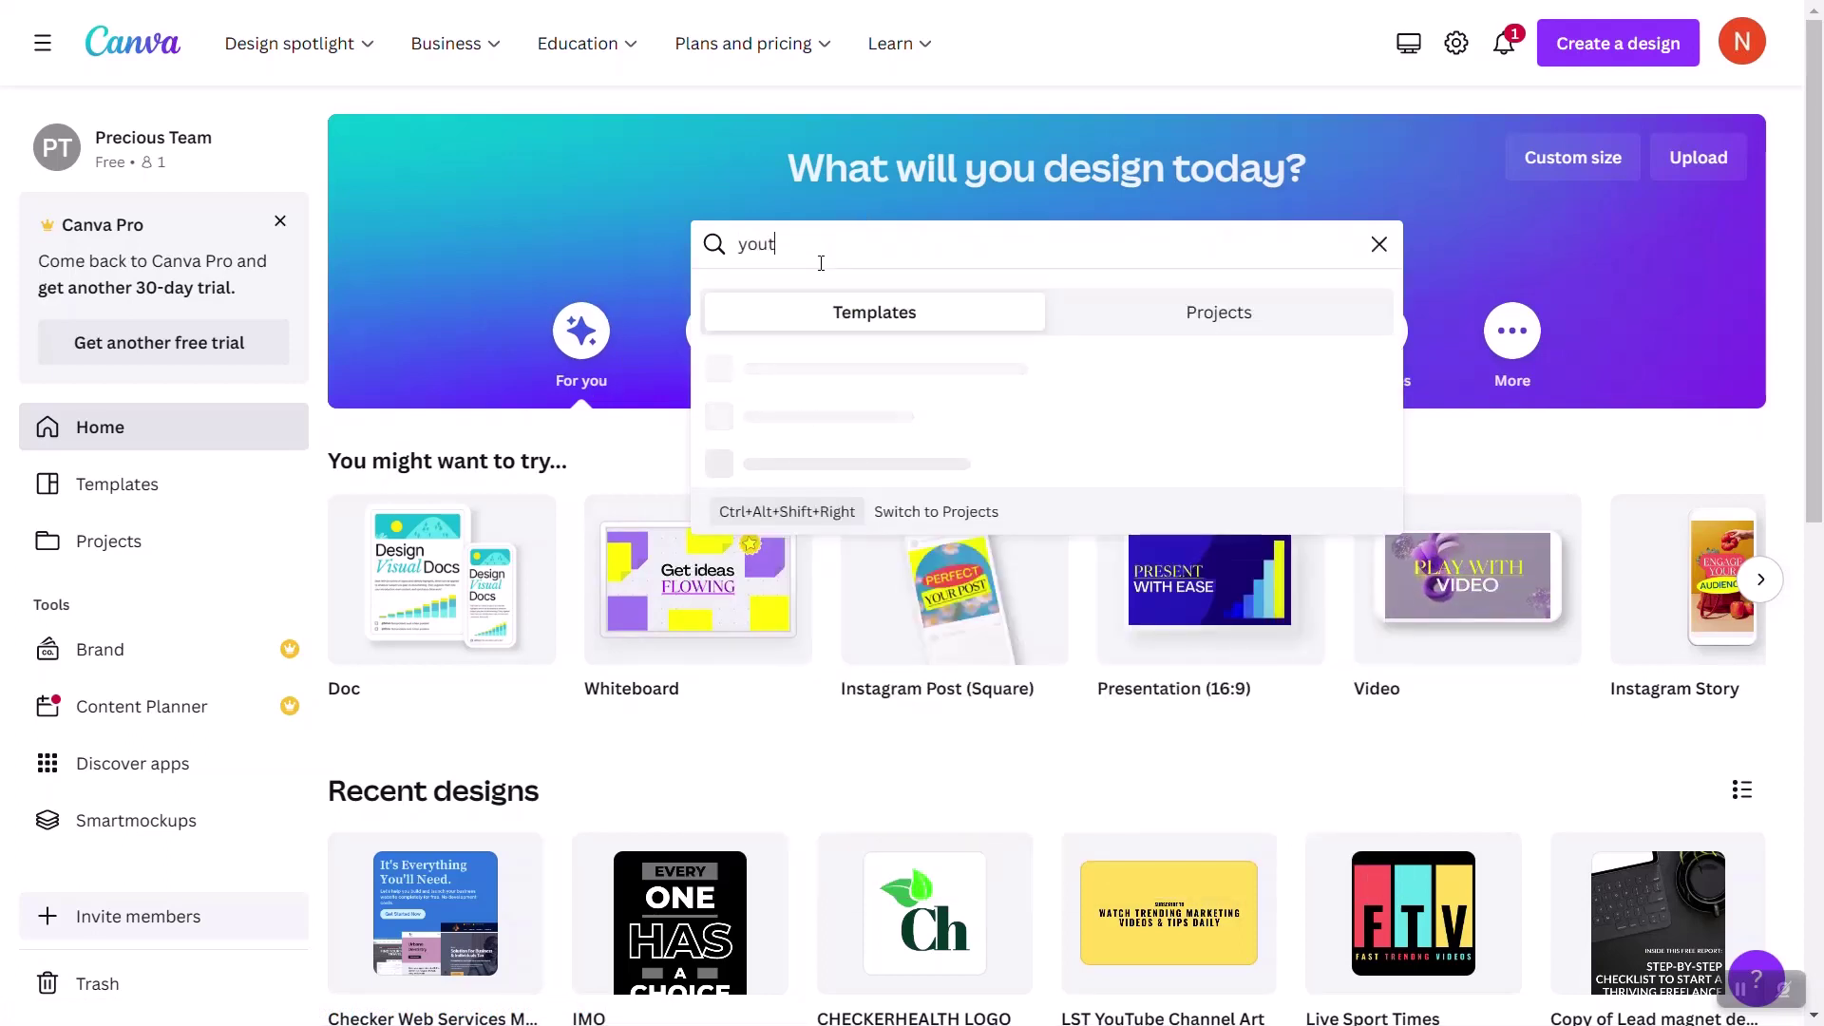
text(tube shorts)
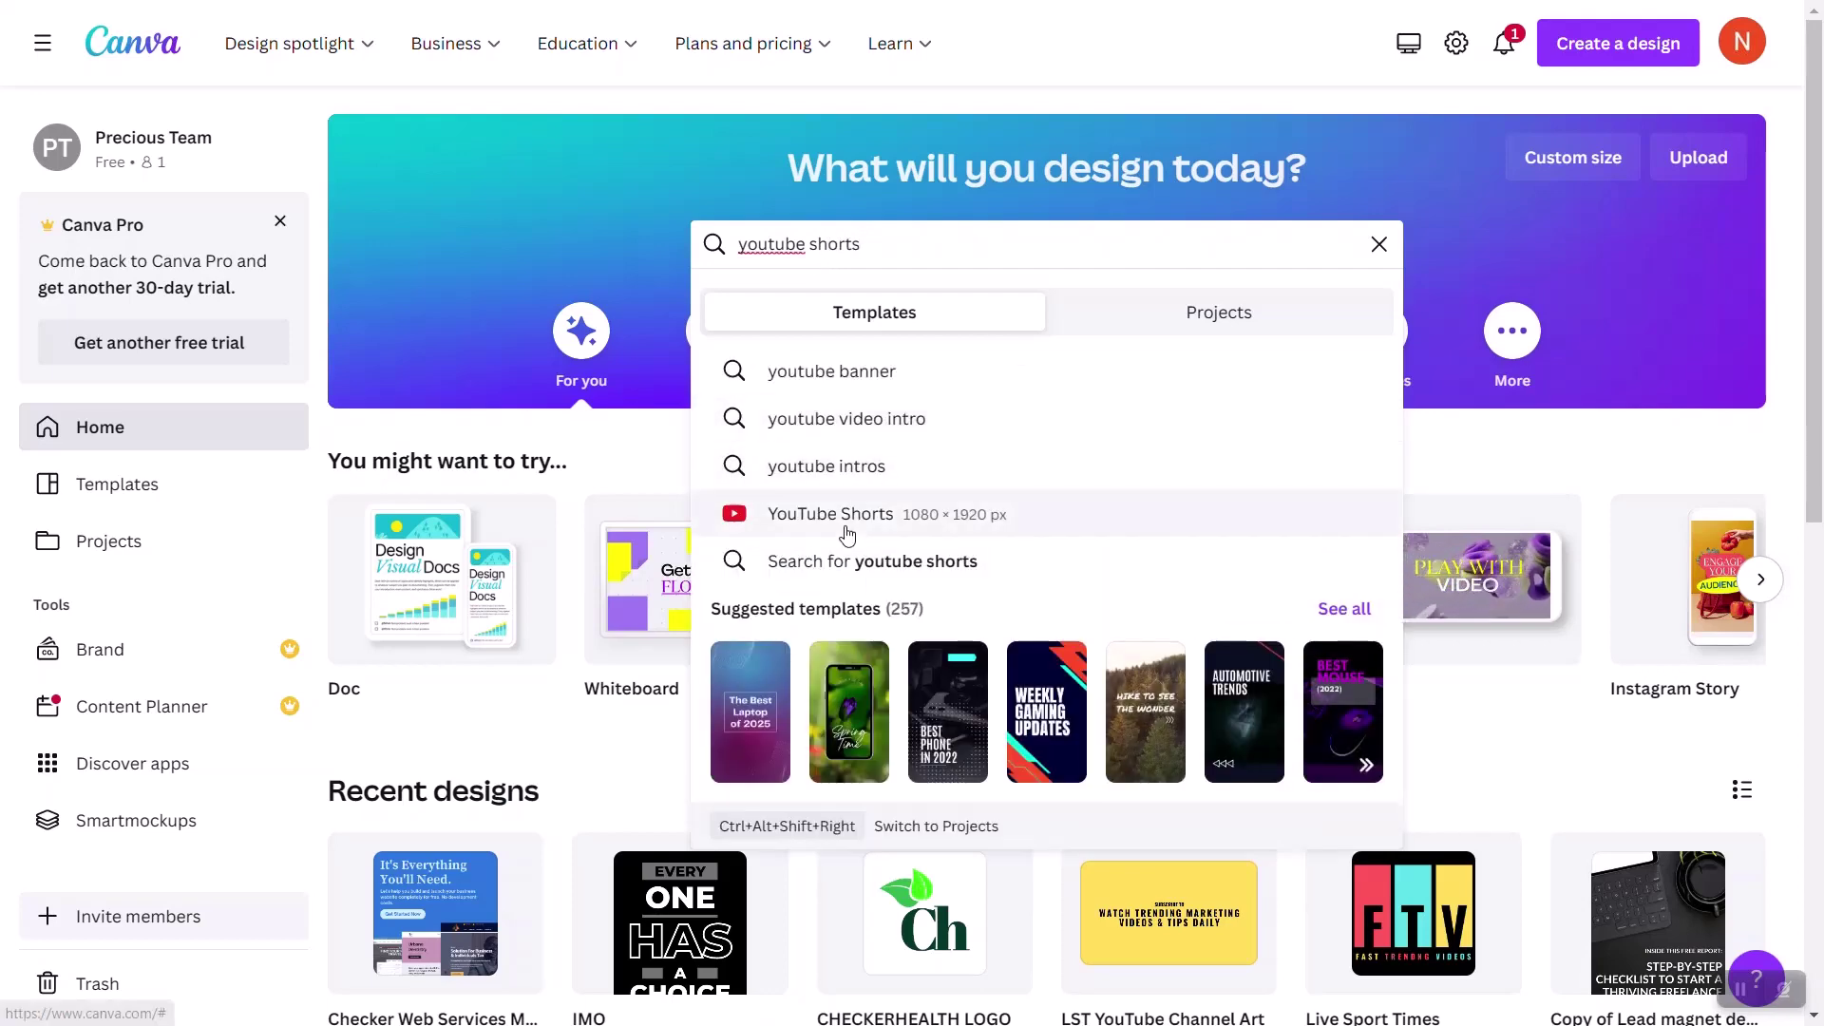
click(810, 525)
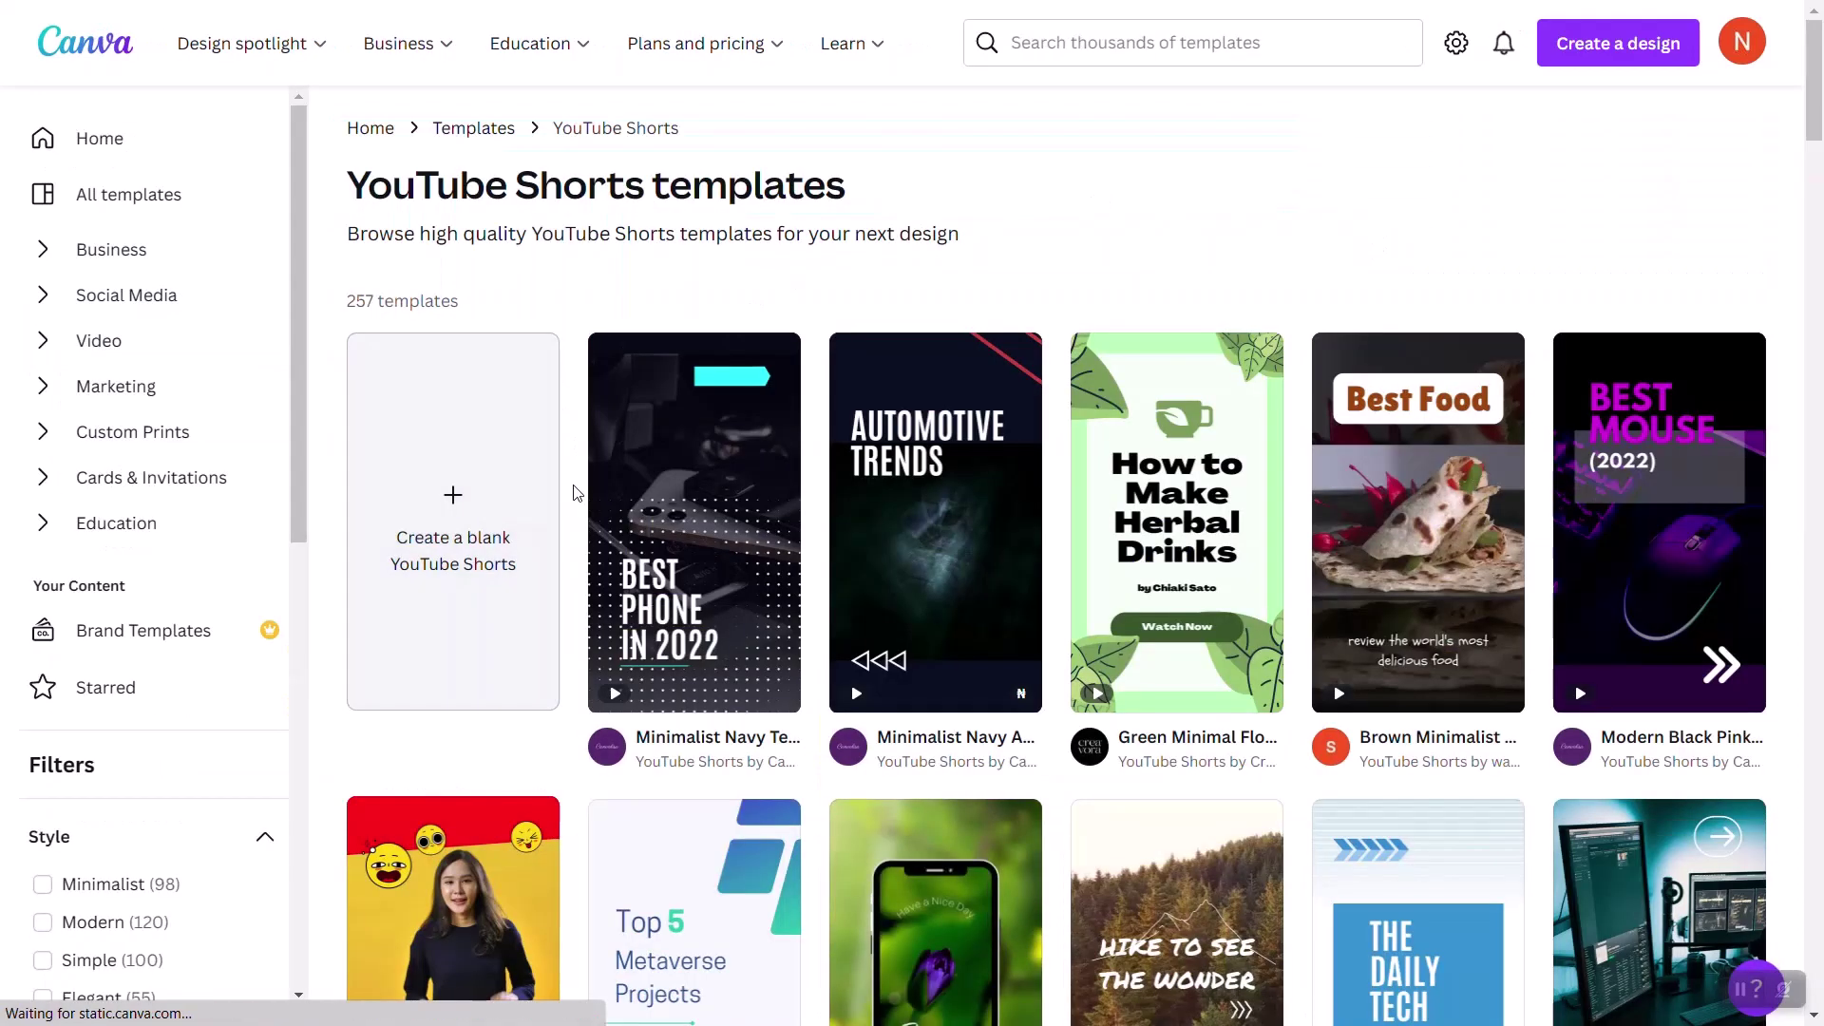
click(443, 517)
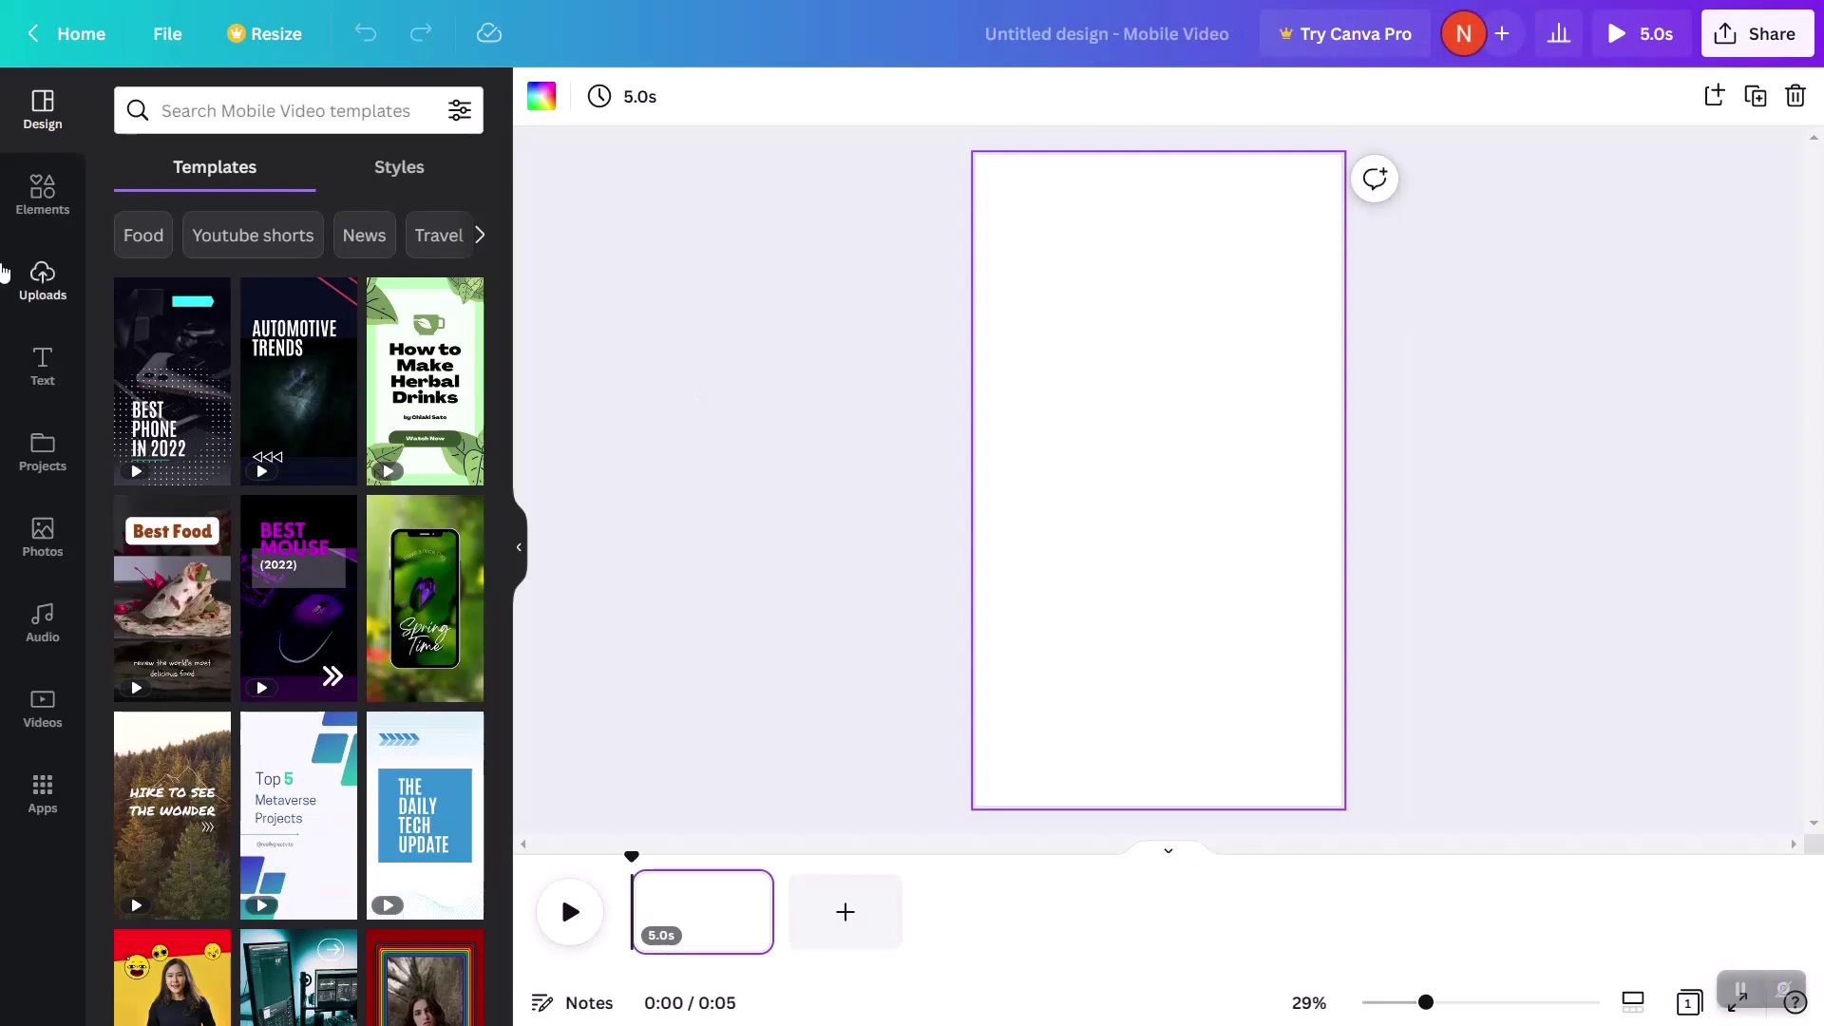
click(38, 278)
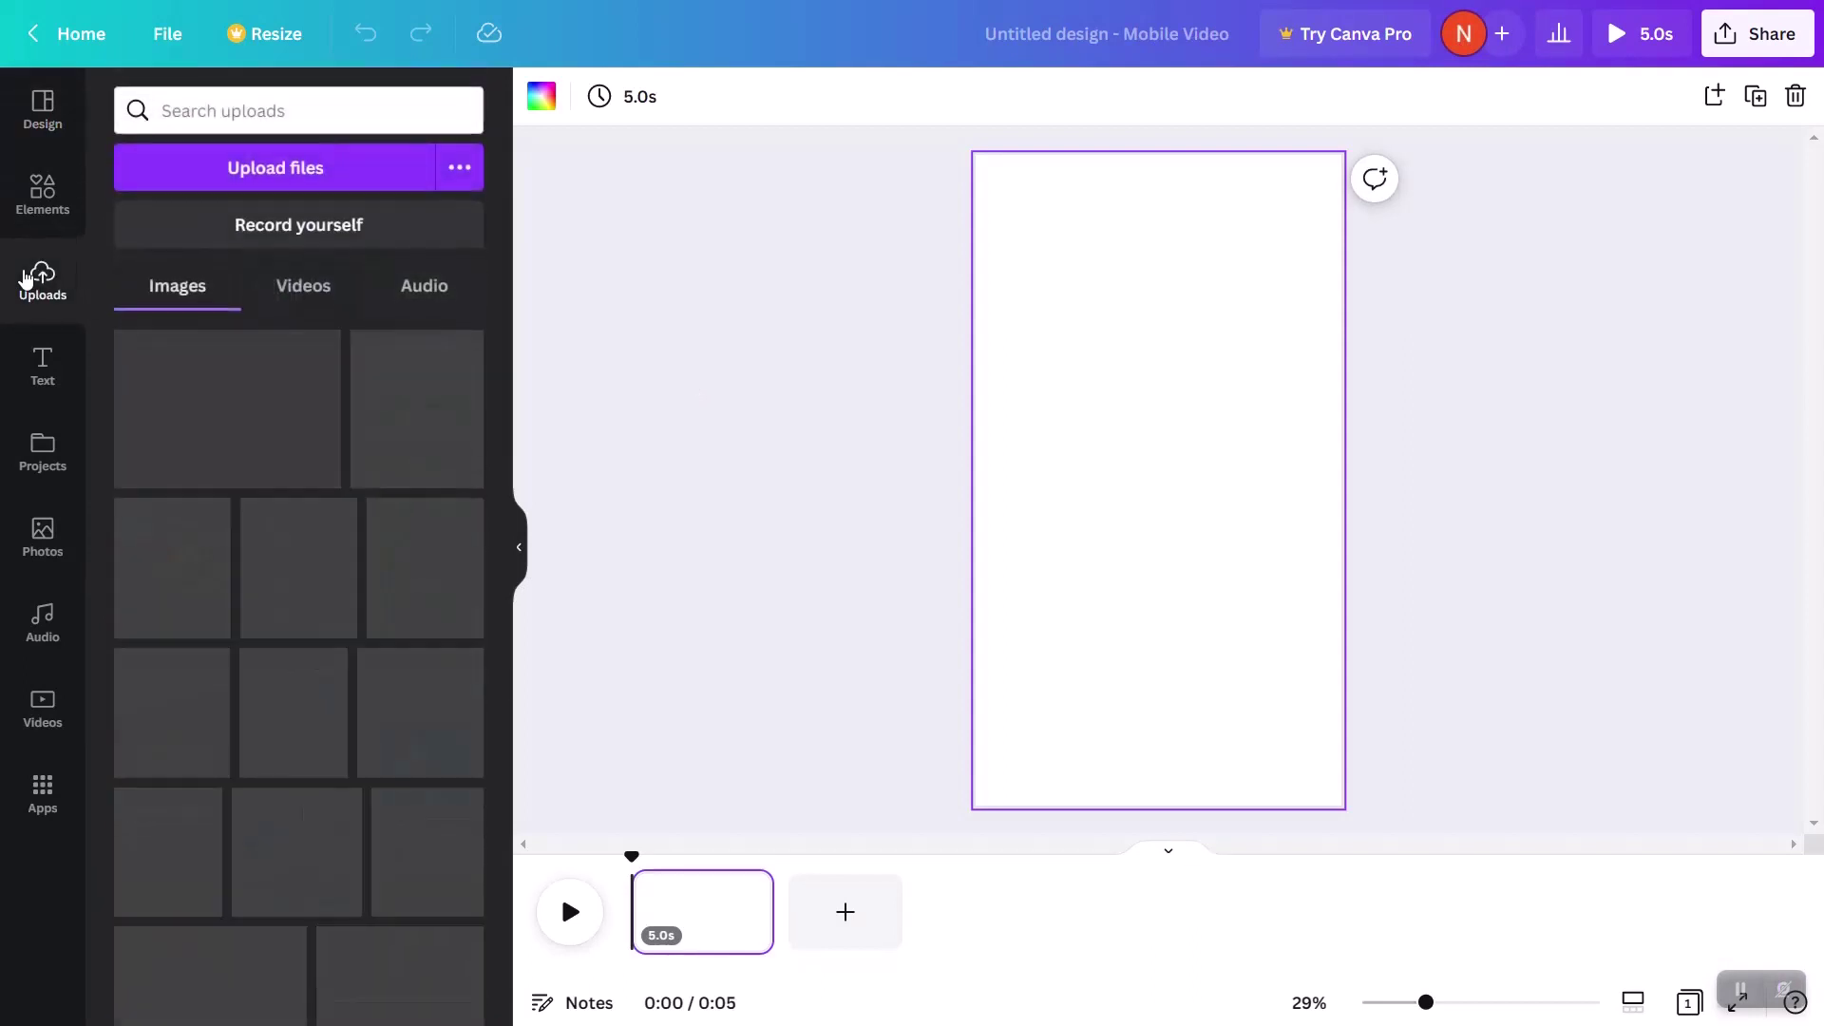
click(340, 171)
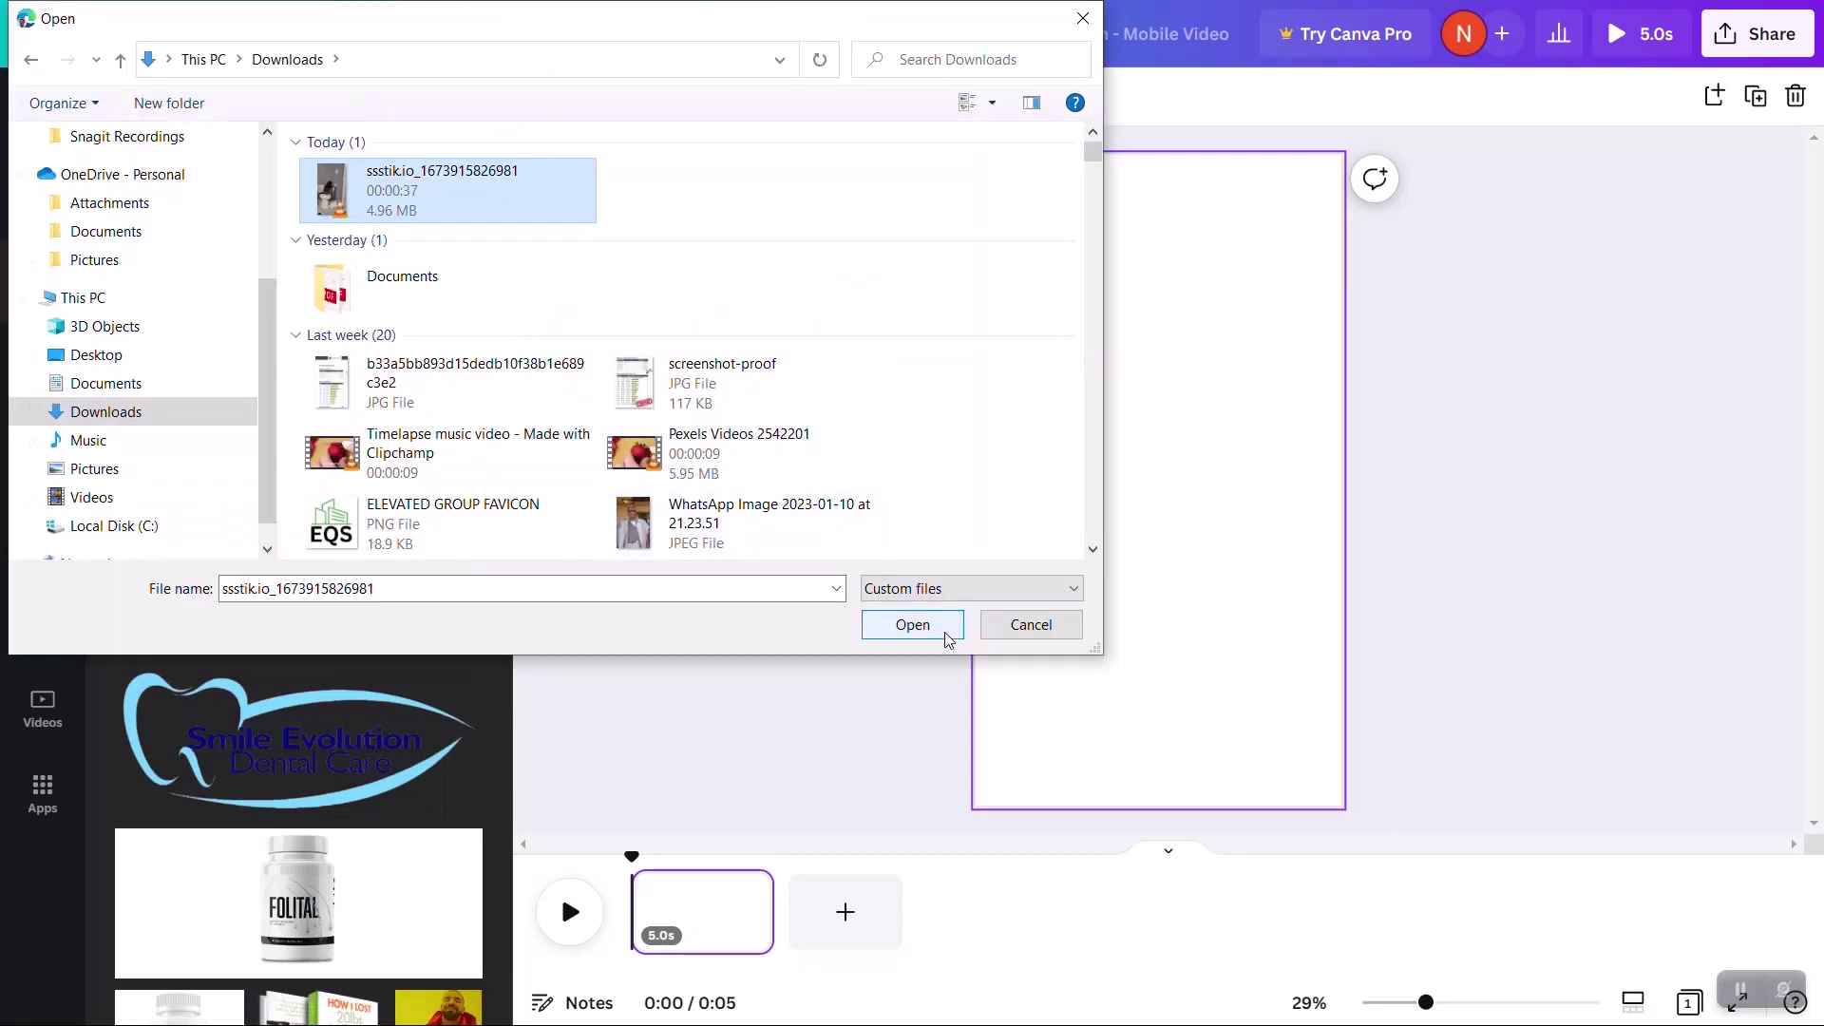
click(946, 631)
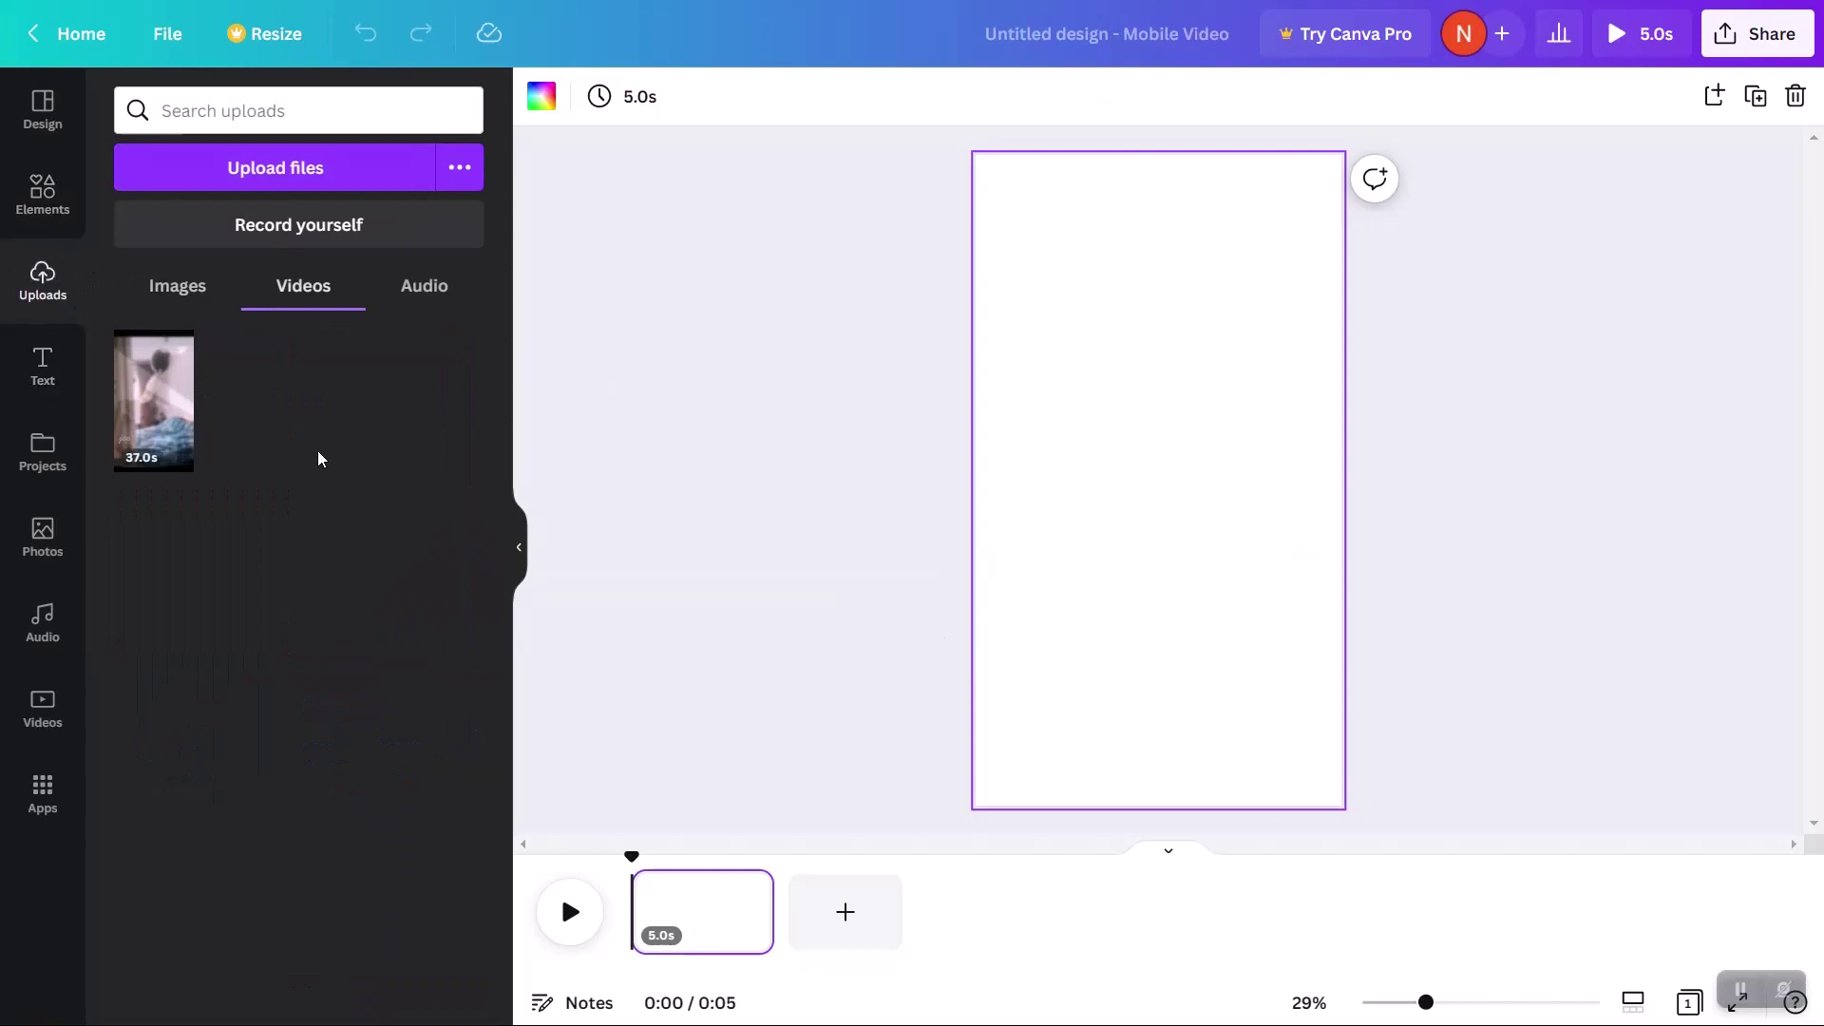
- Add the uploaded cat video to the blank page and enlarge it to fill the whole page
click(158, 417)
click(1157, 481)
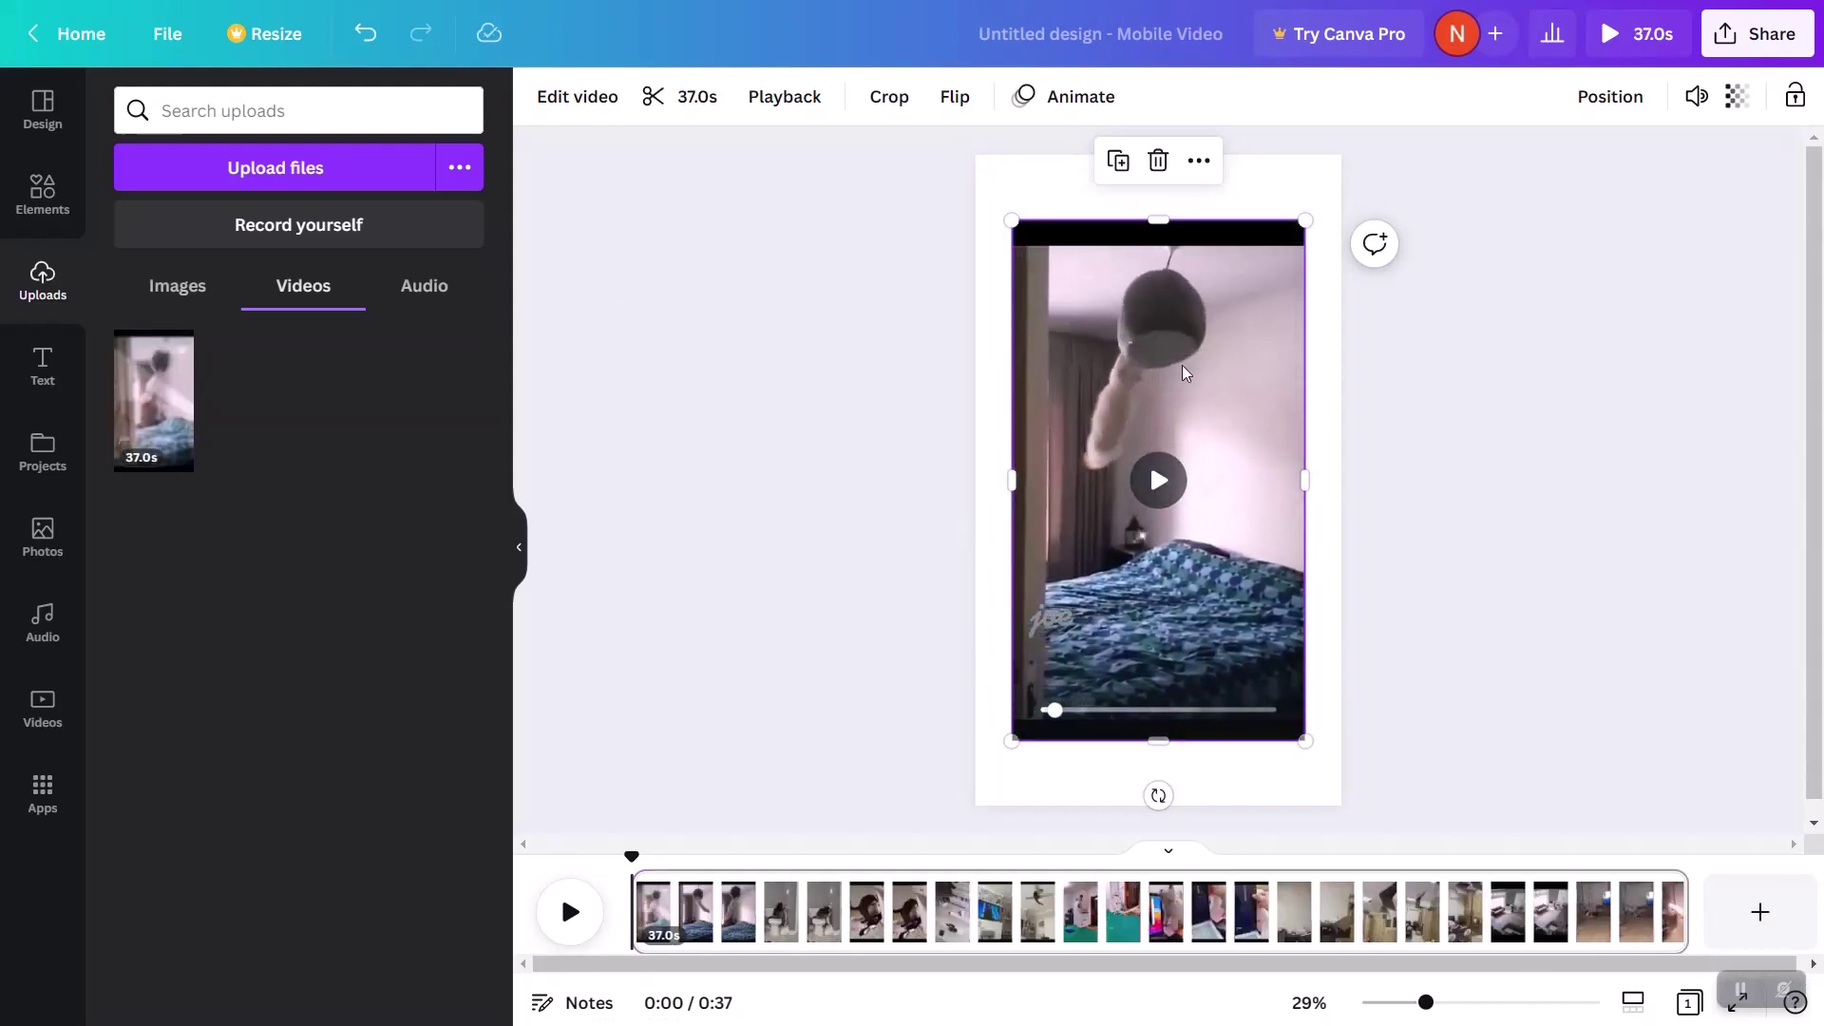
drag(1161, 484, 1168, 384)
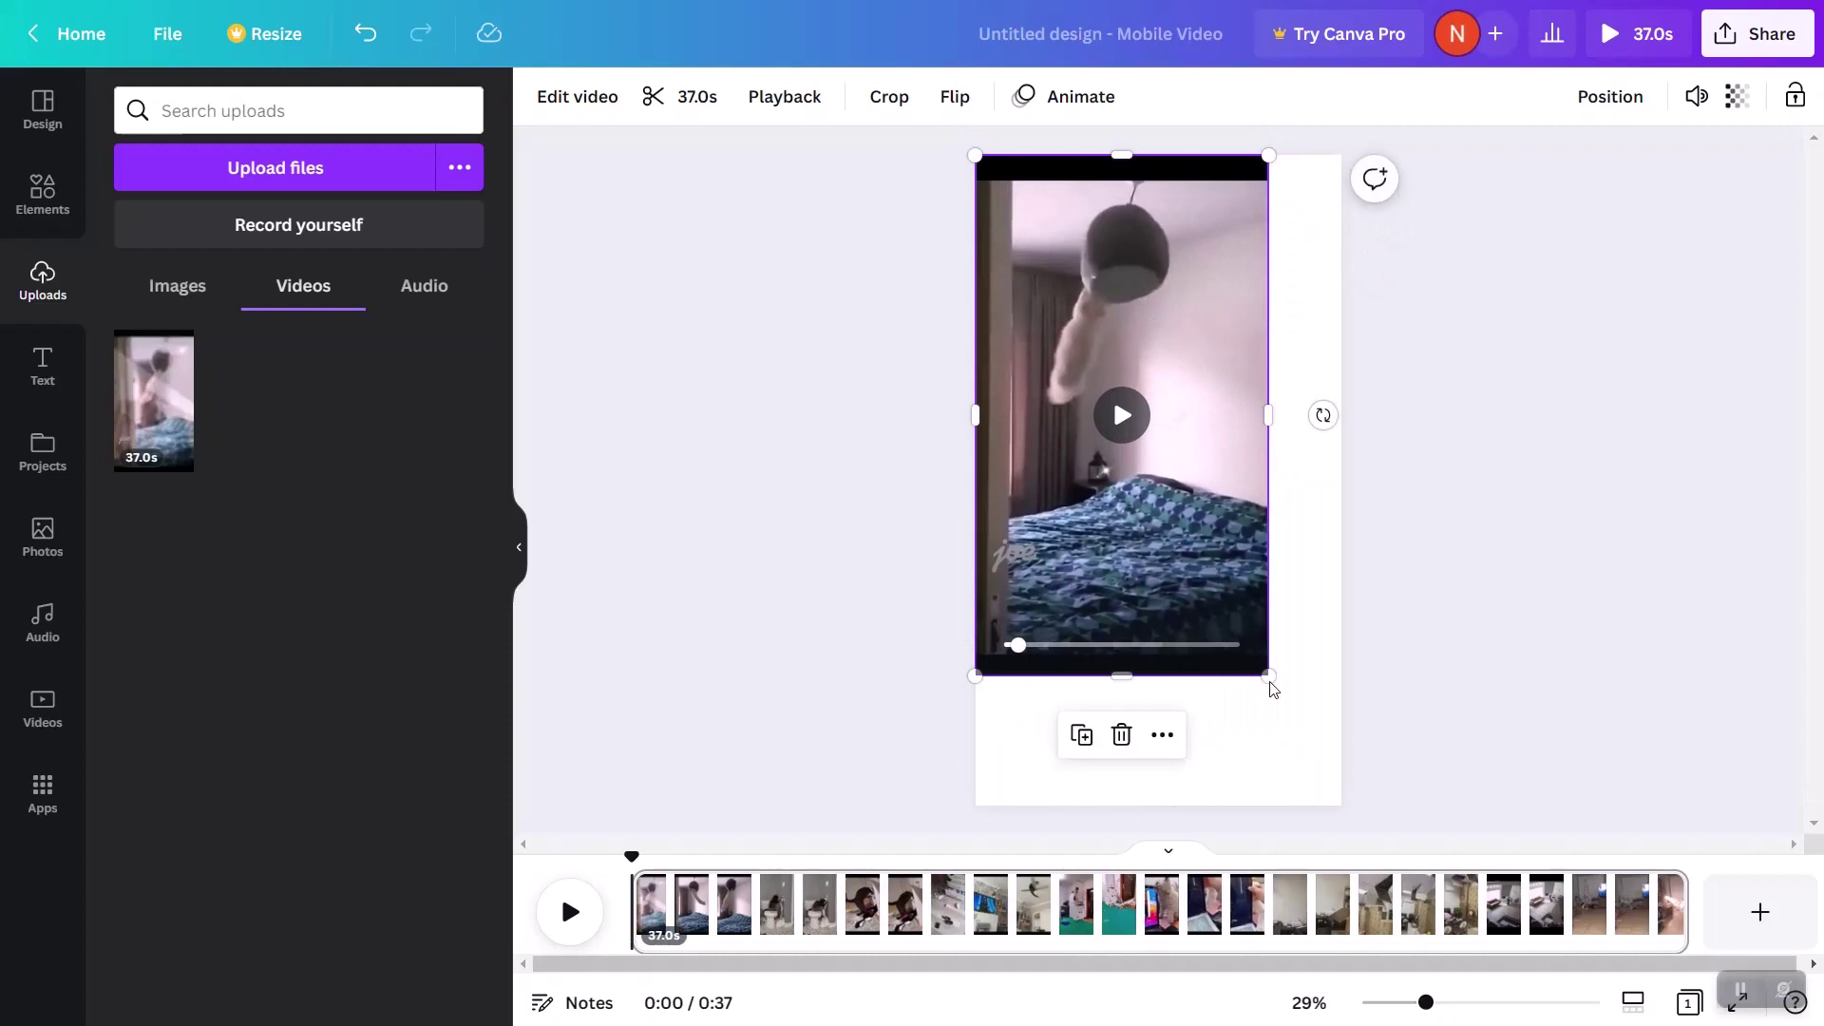
drag(1316, 807, 1438, 753)
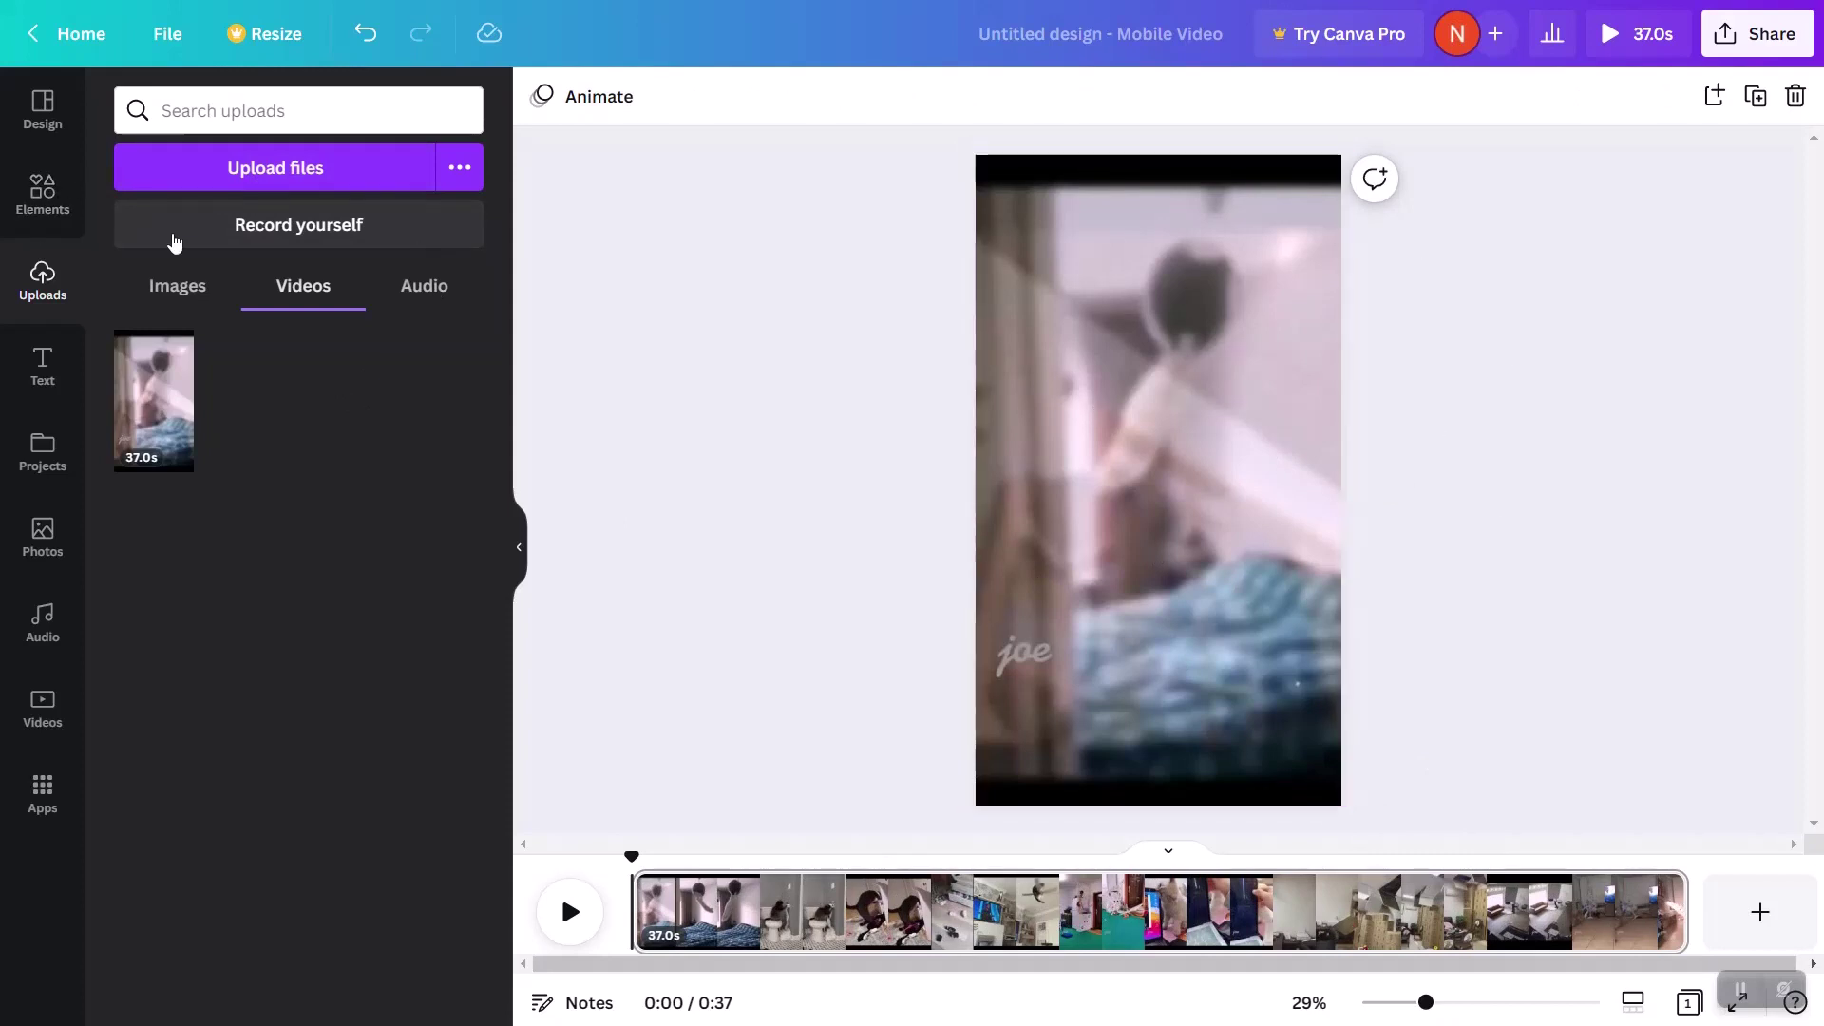
- Add a square shape and stretch it into a full-width banner covering the top of the video
click(43, 211)
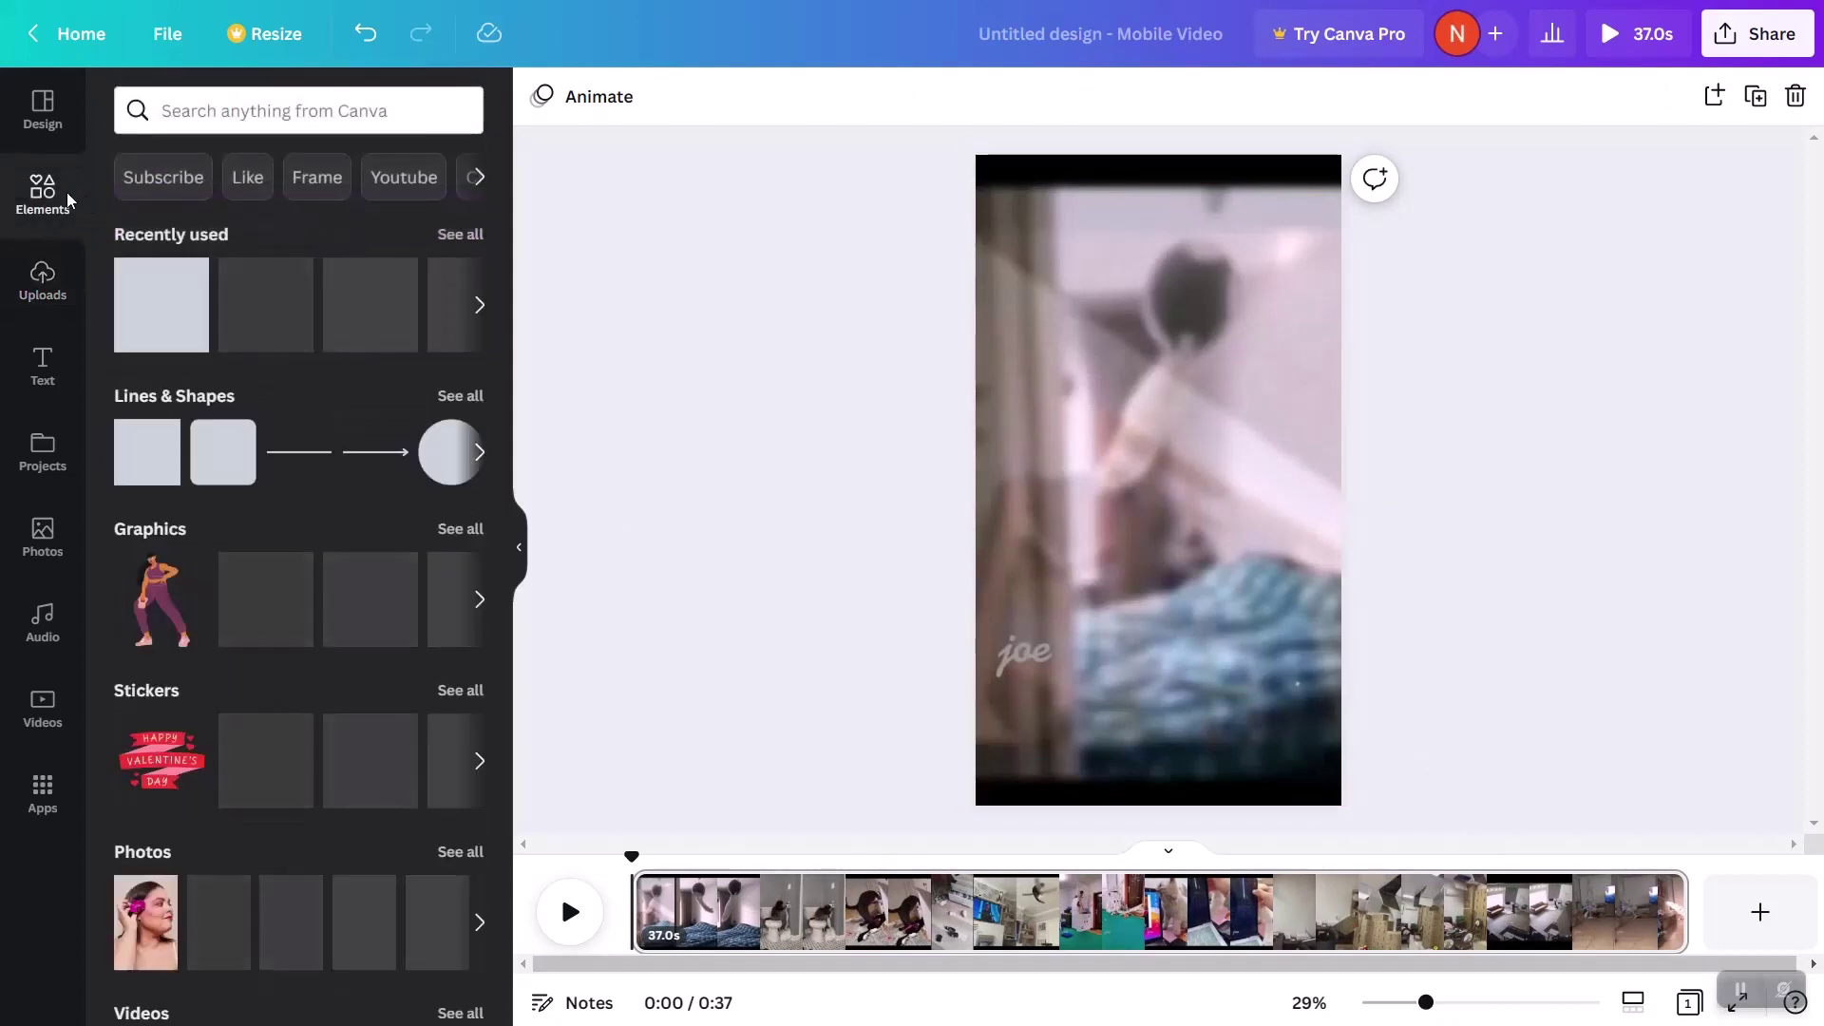
click(147, 329)
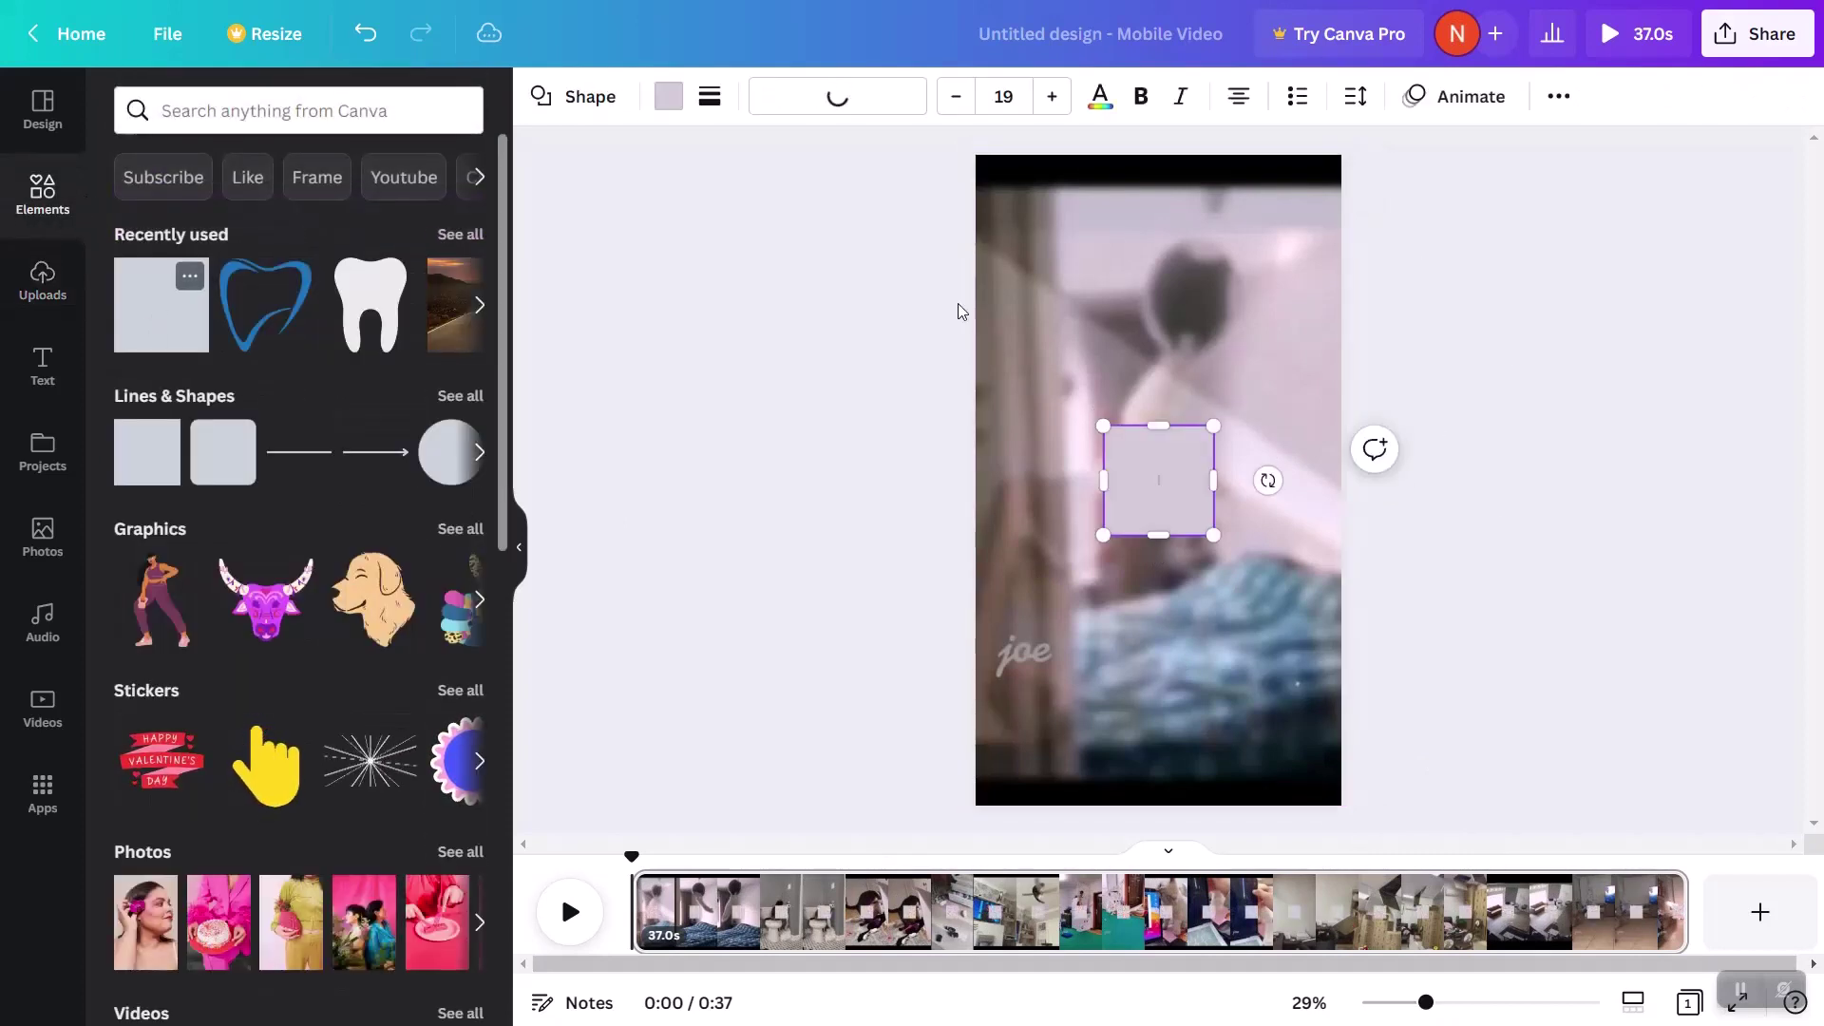
click(1410, 398)
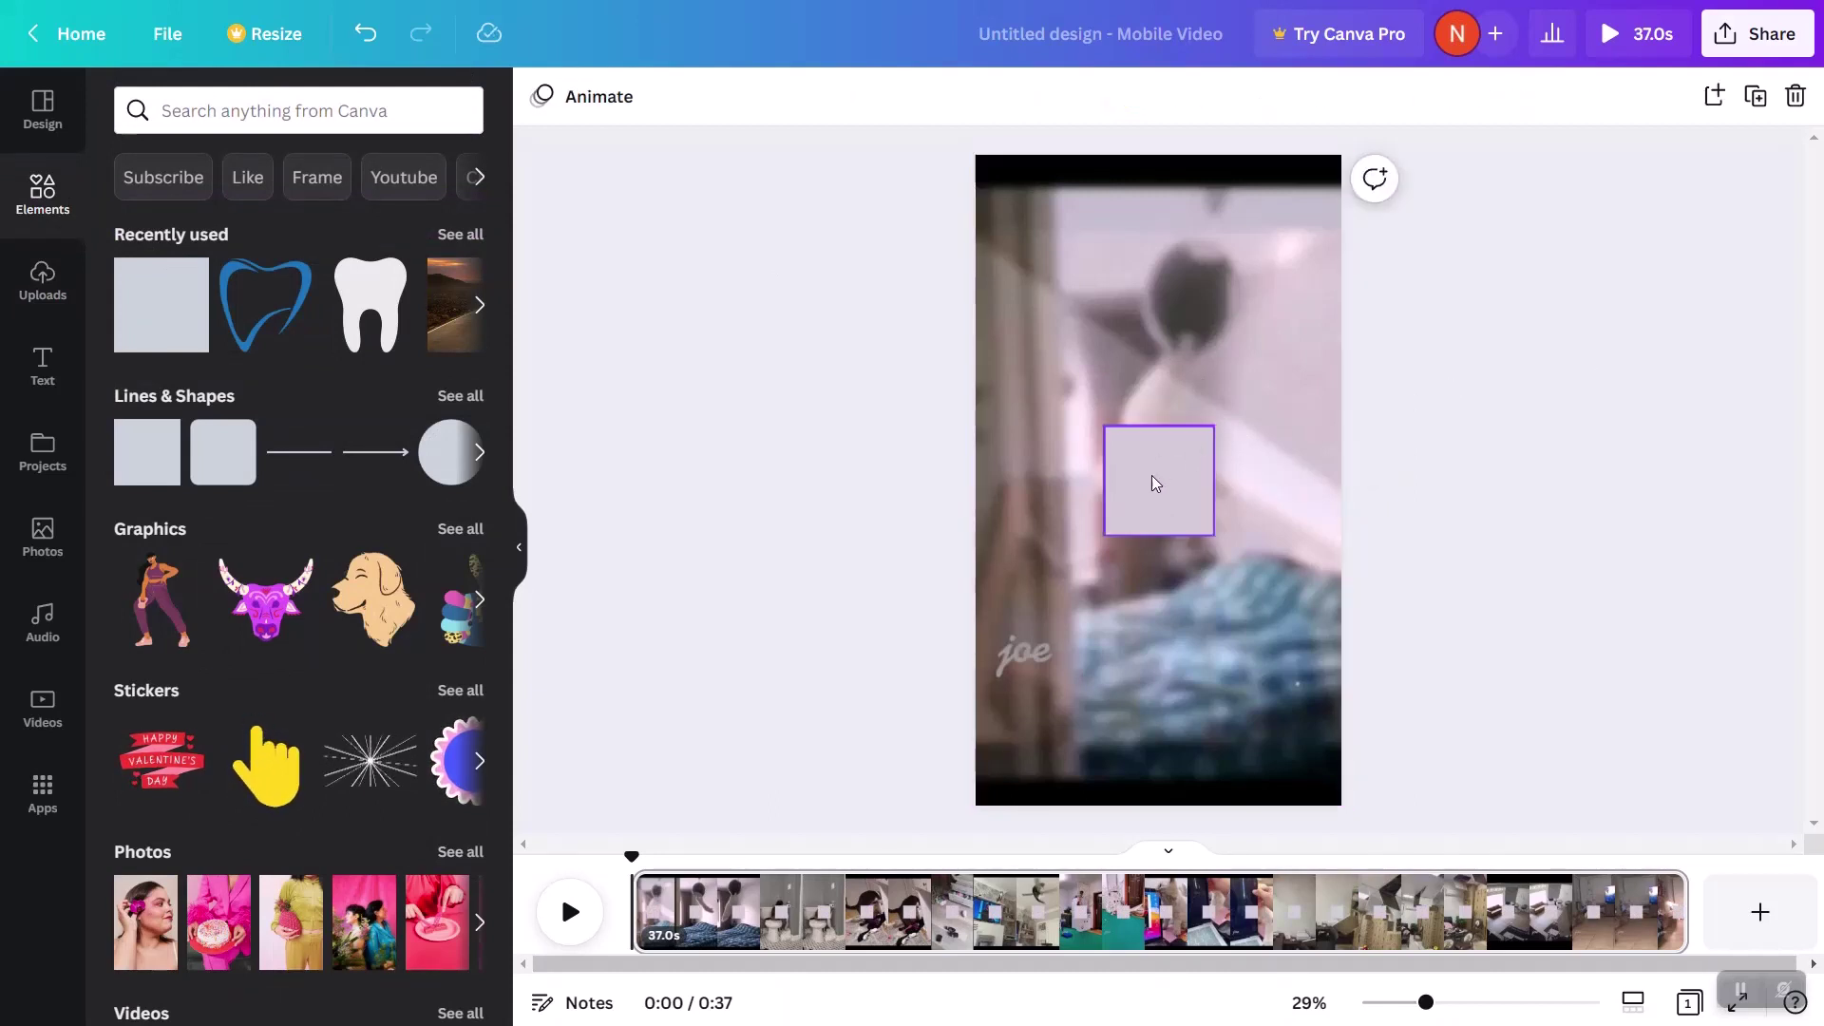
drag(1152, 481, 1368, 195)
drag(1166, 253, 1186, 225)
click(1425, 326)
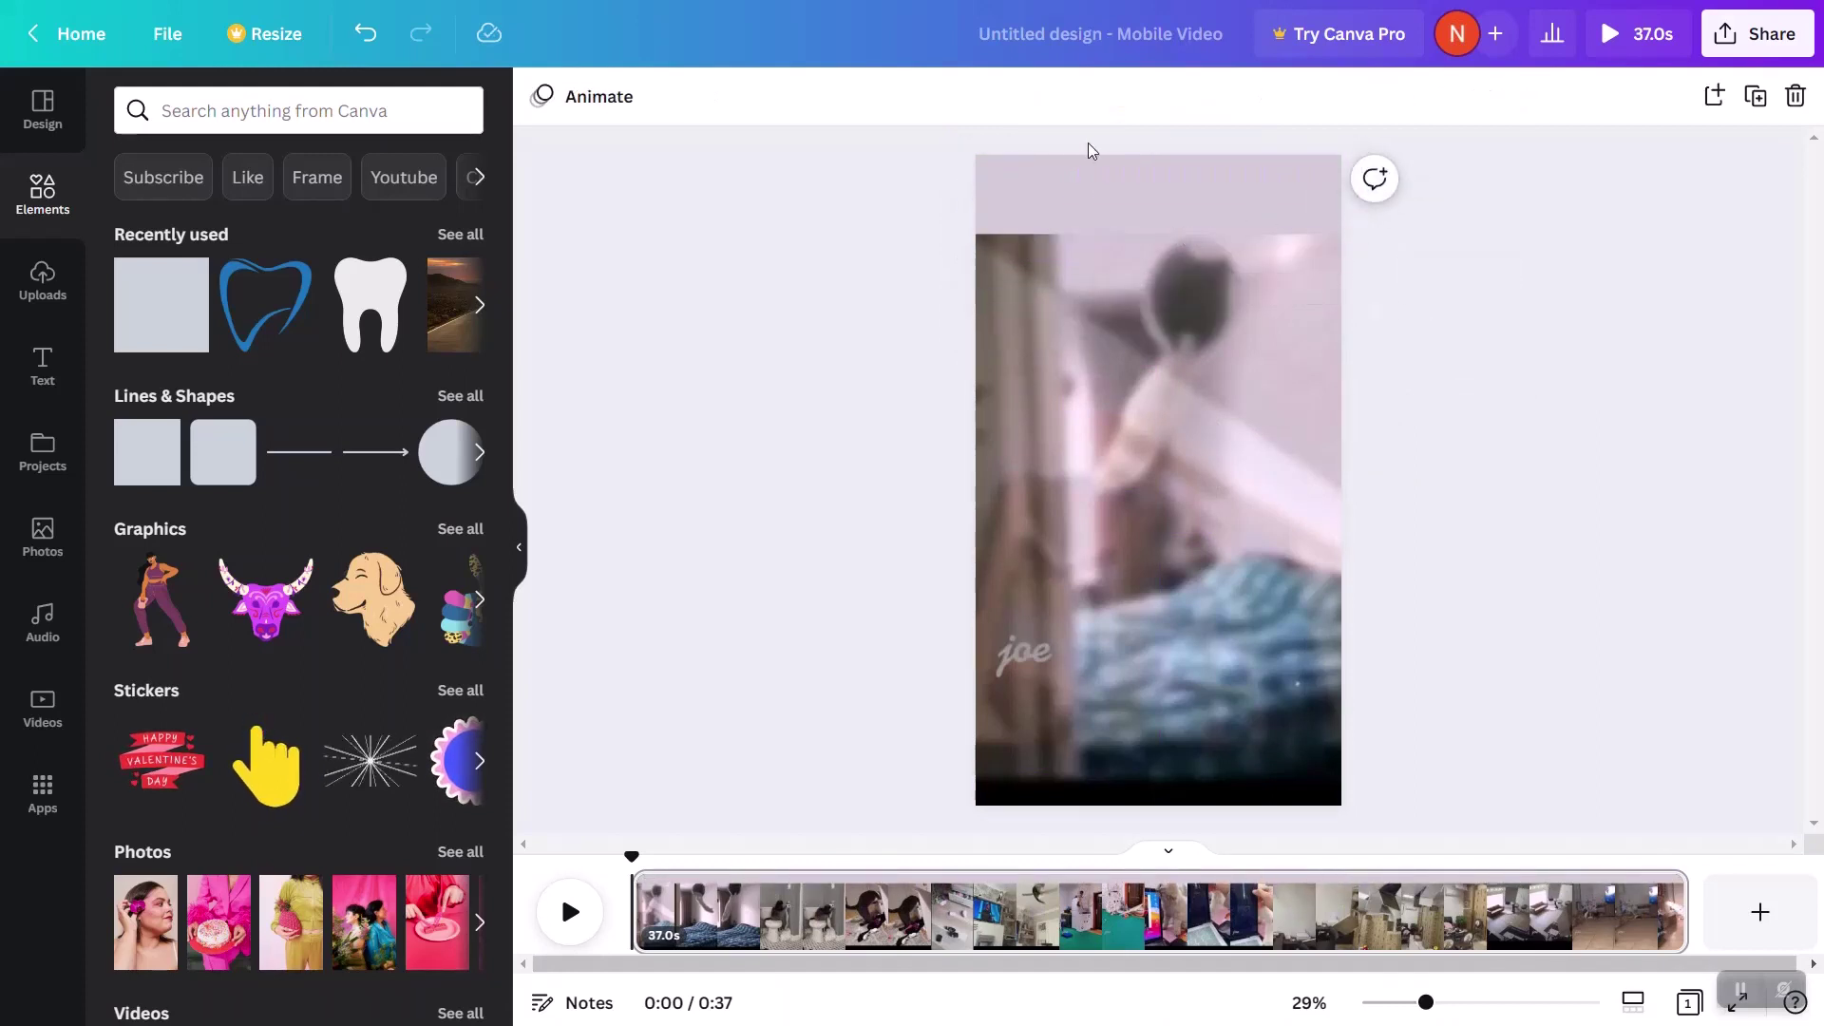
- Fill the banner at the top of the video with white
click(1071, 191)
click(669, 98)
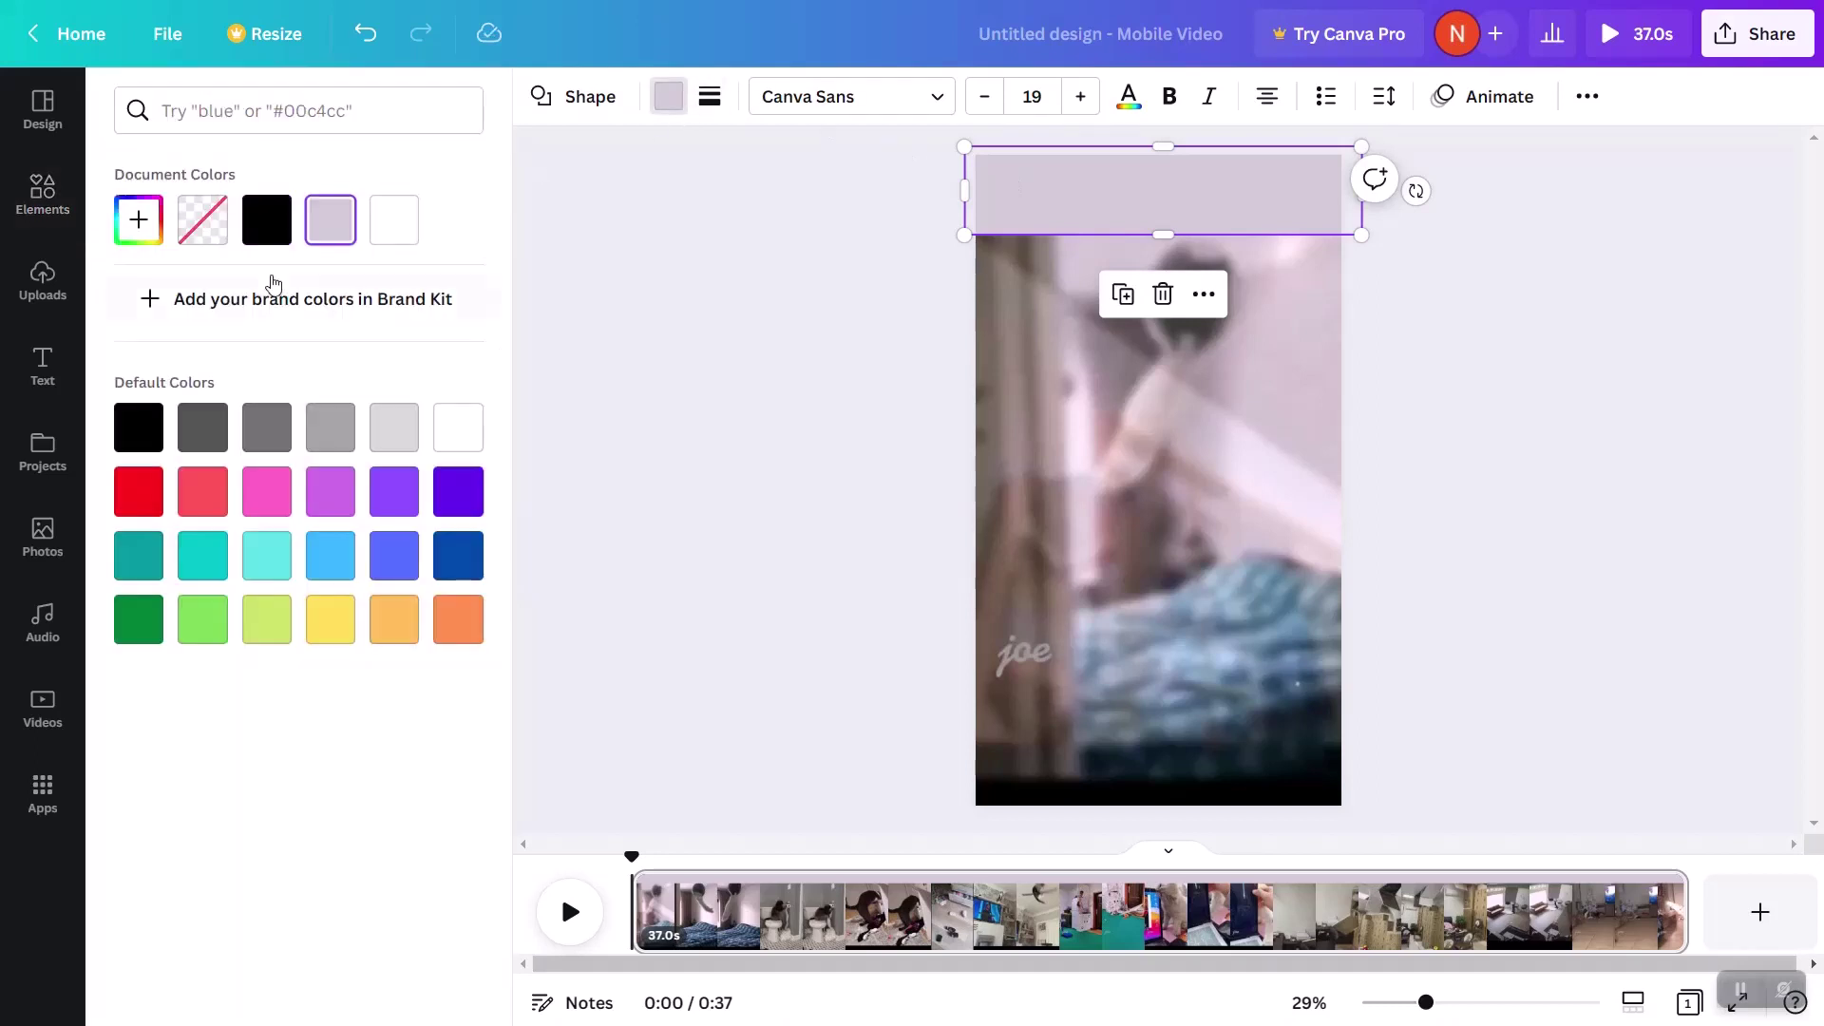
click(442, 437)
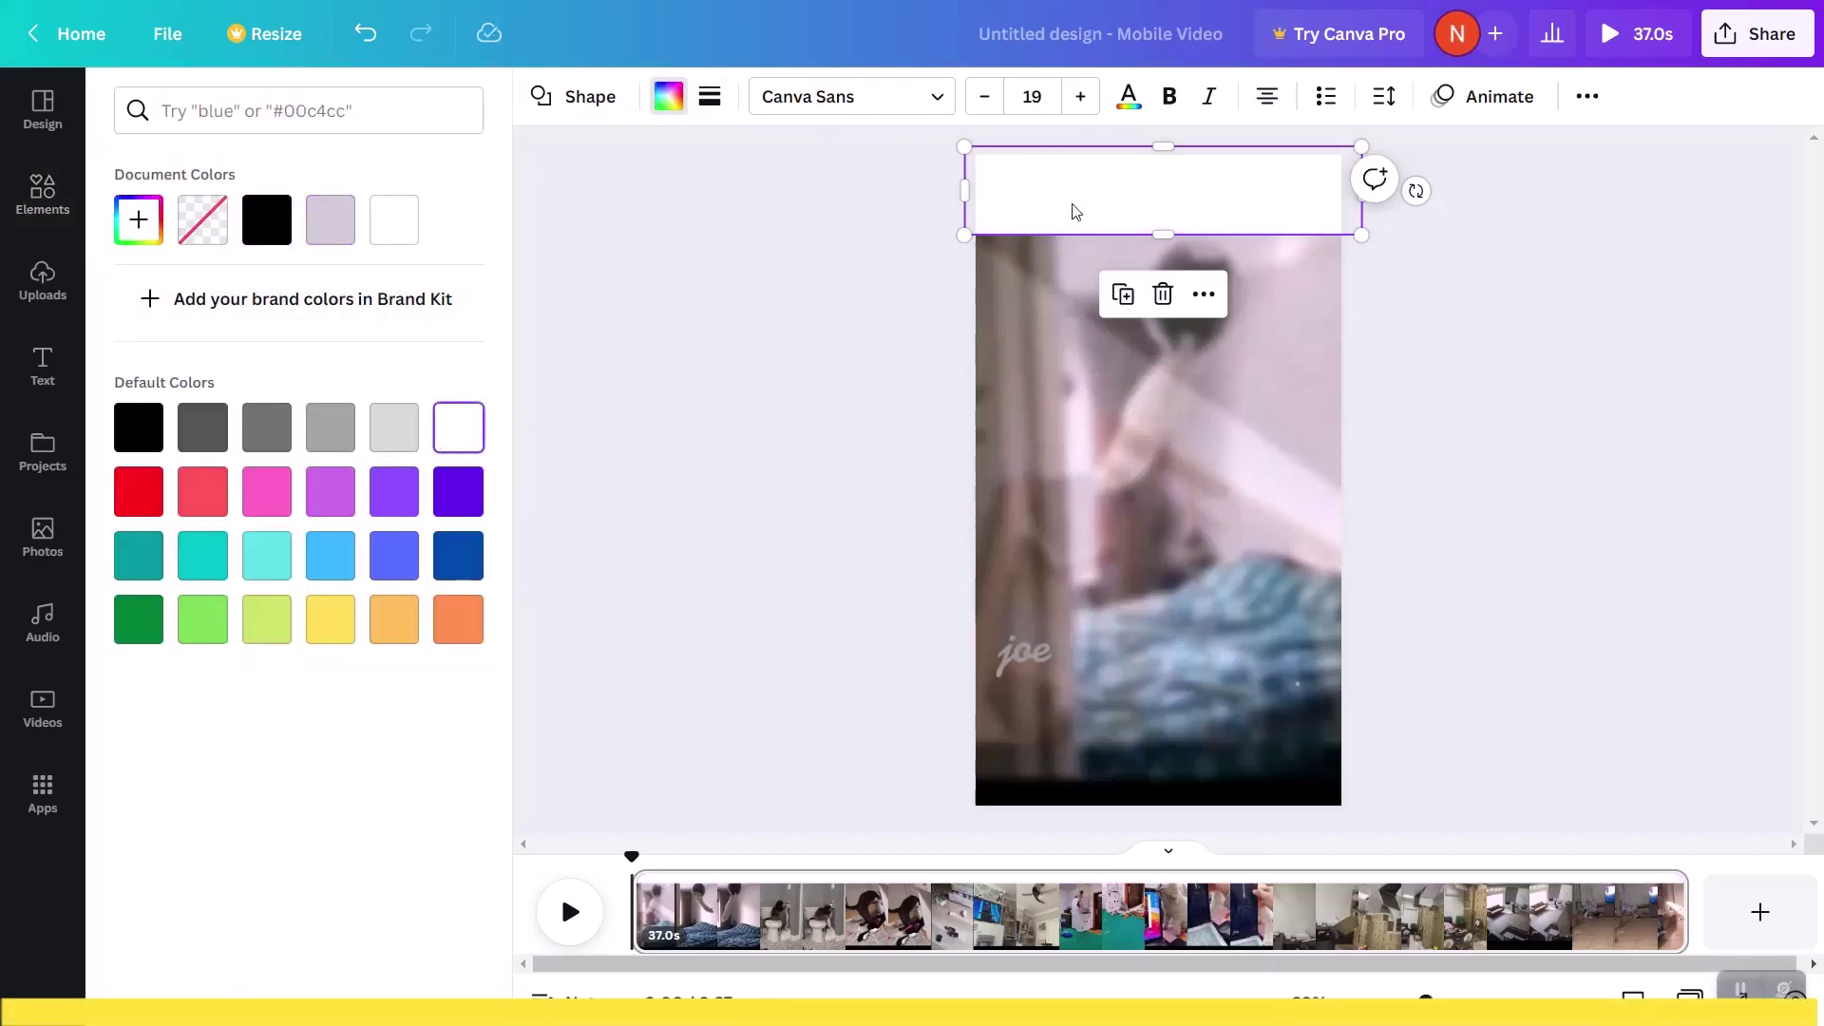
key(ctrl+d)
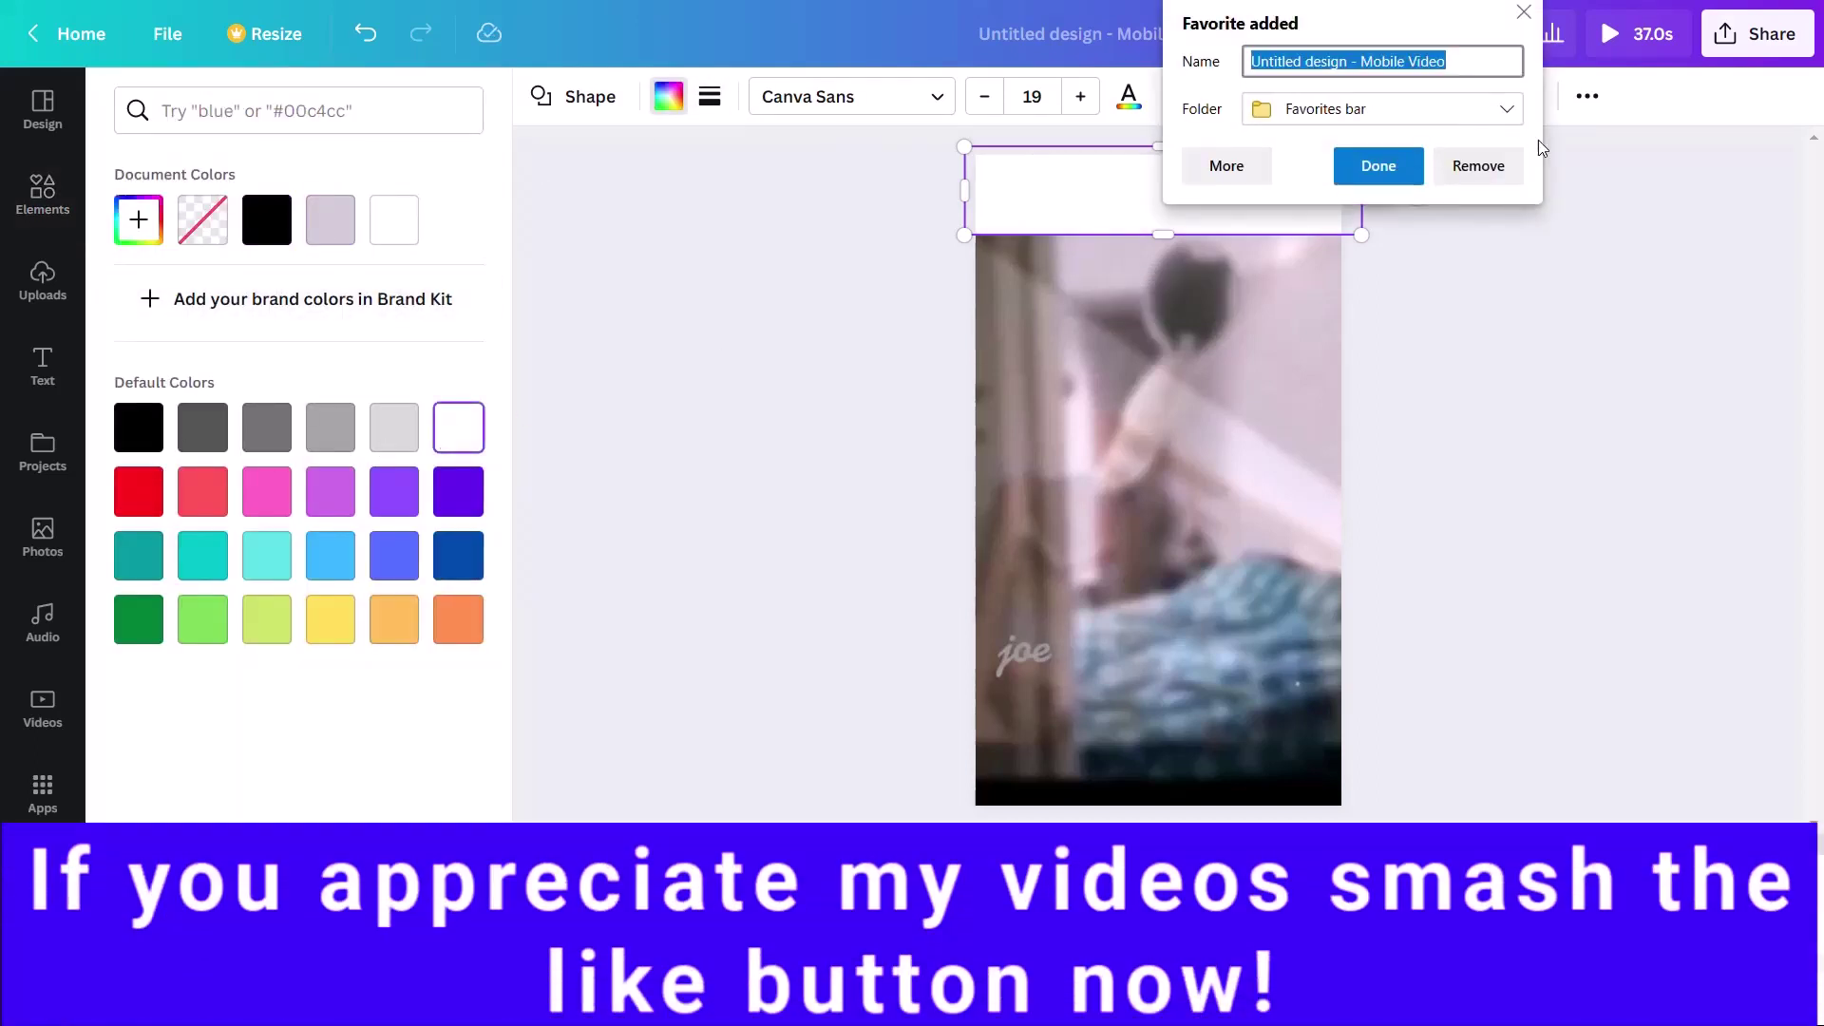
click(1523, 13)
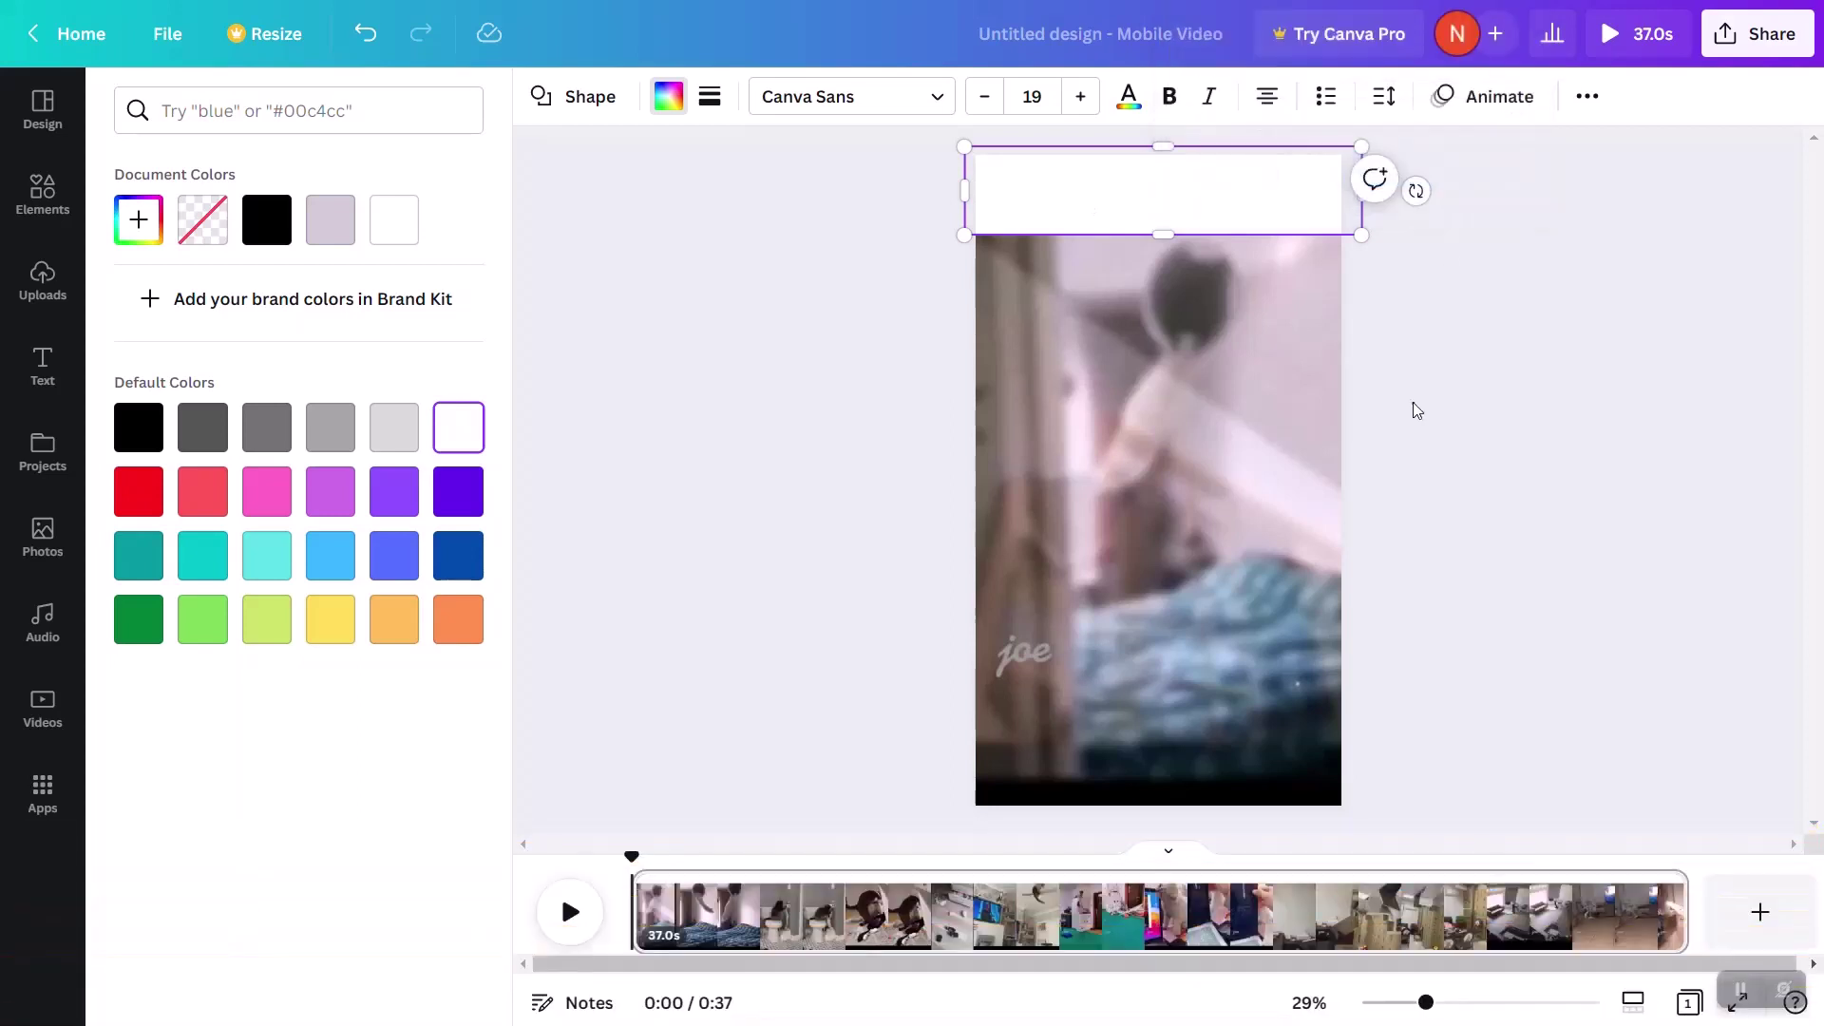
click(1415, 411)
click(1559, 338)
- Duplicate the white top banner and place the copy across the bottom of the page
click(1224, 217)
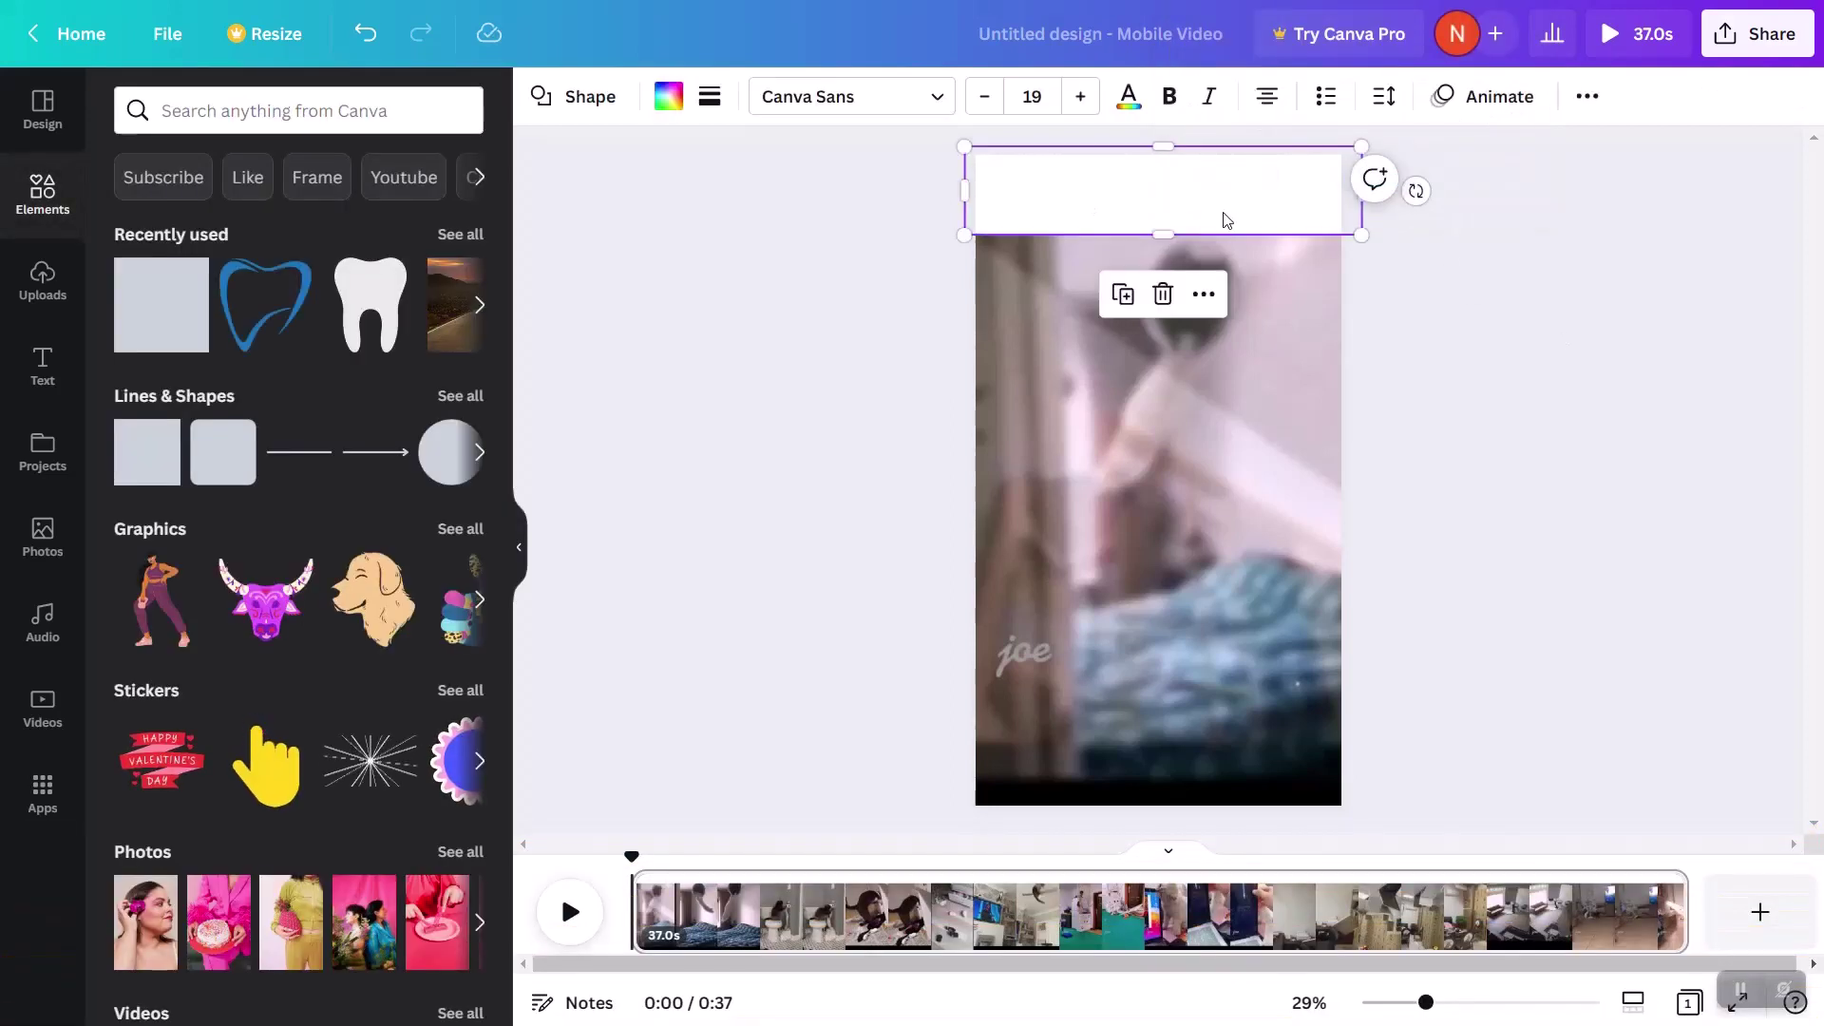
right_click(1223, 218)
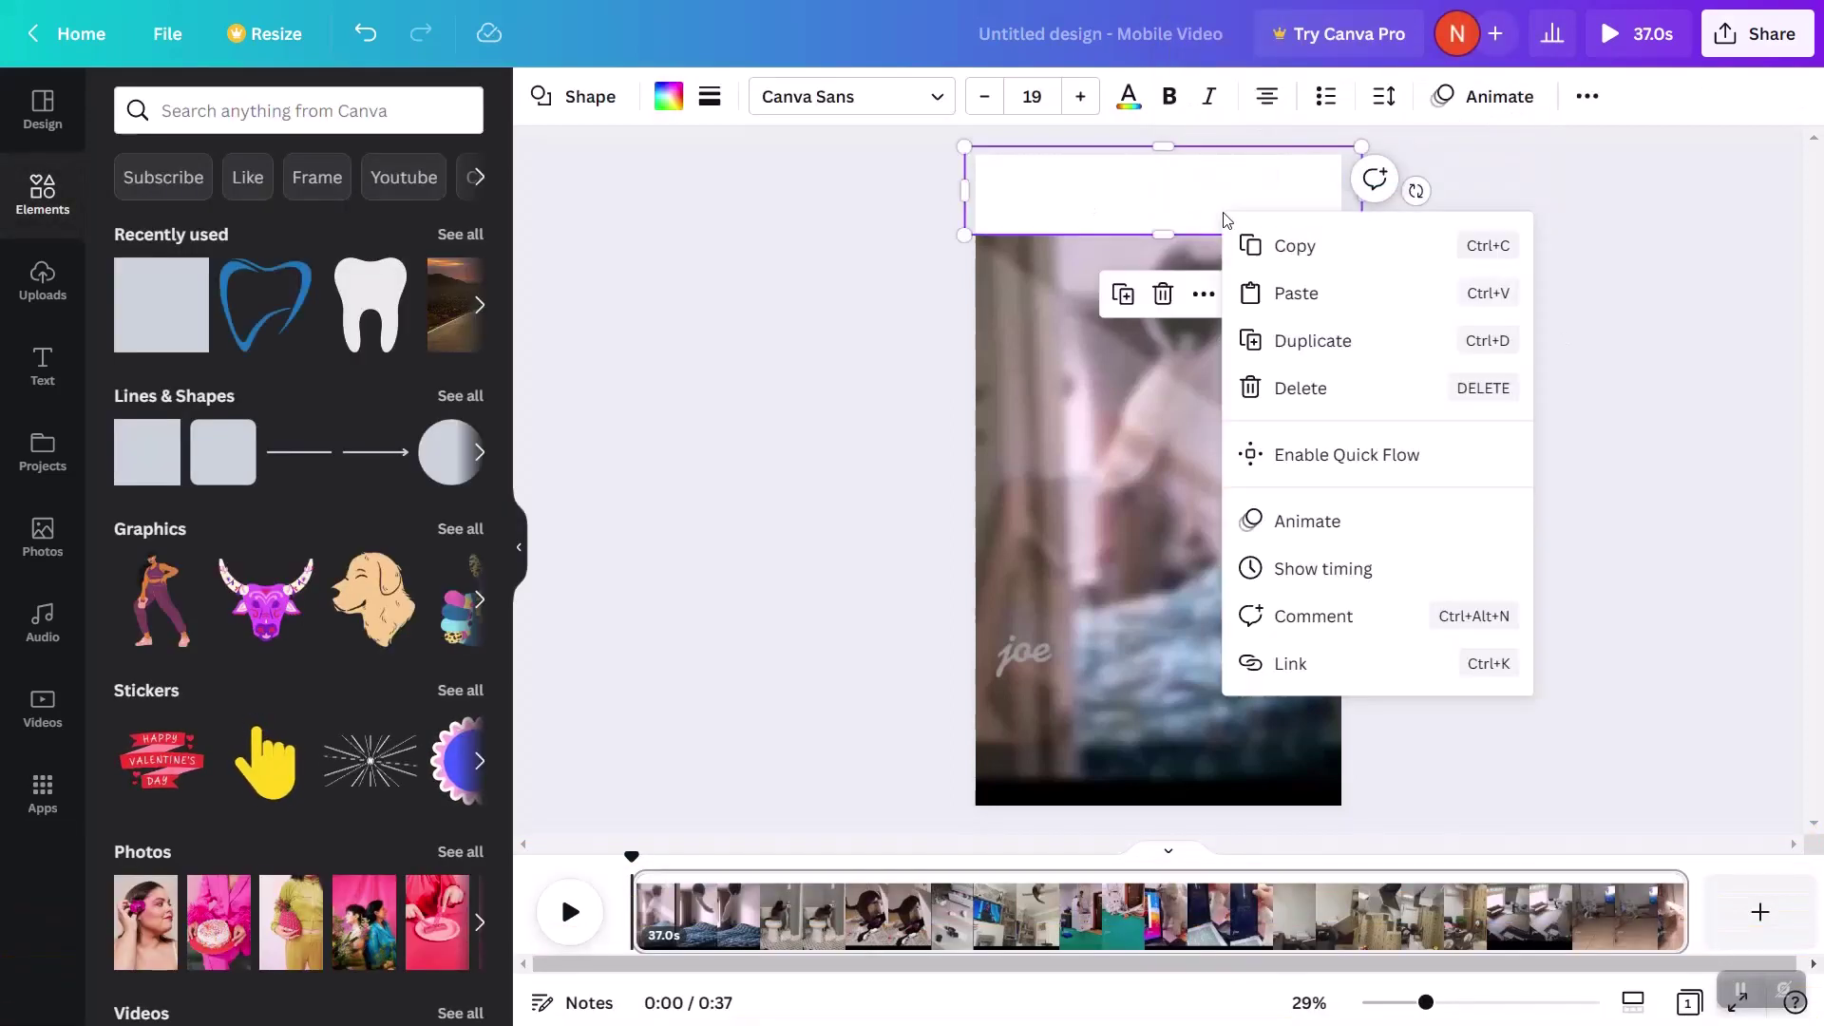
click(1319, 358)
drag(1130, 175, 1112, 750)
click(878, 604)
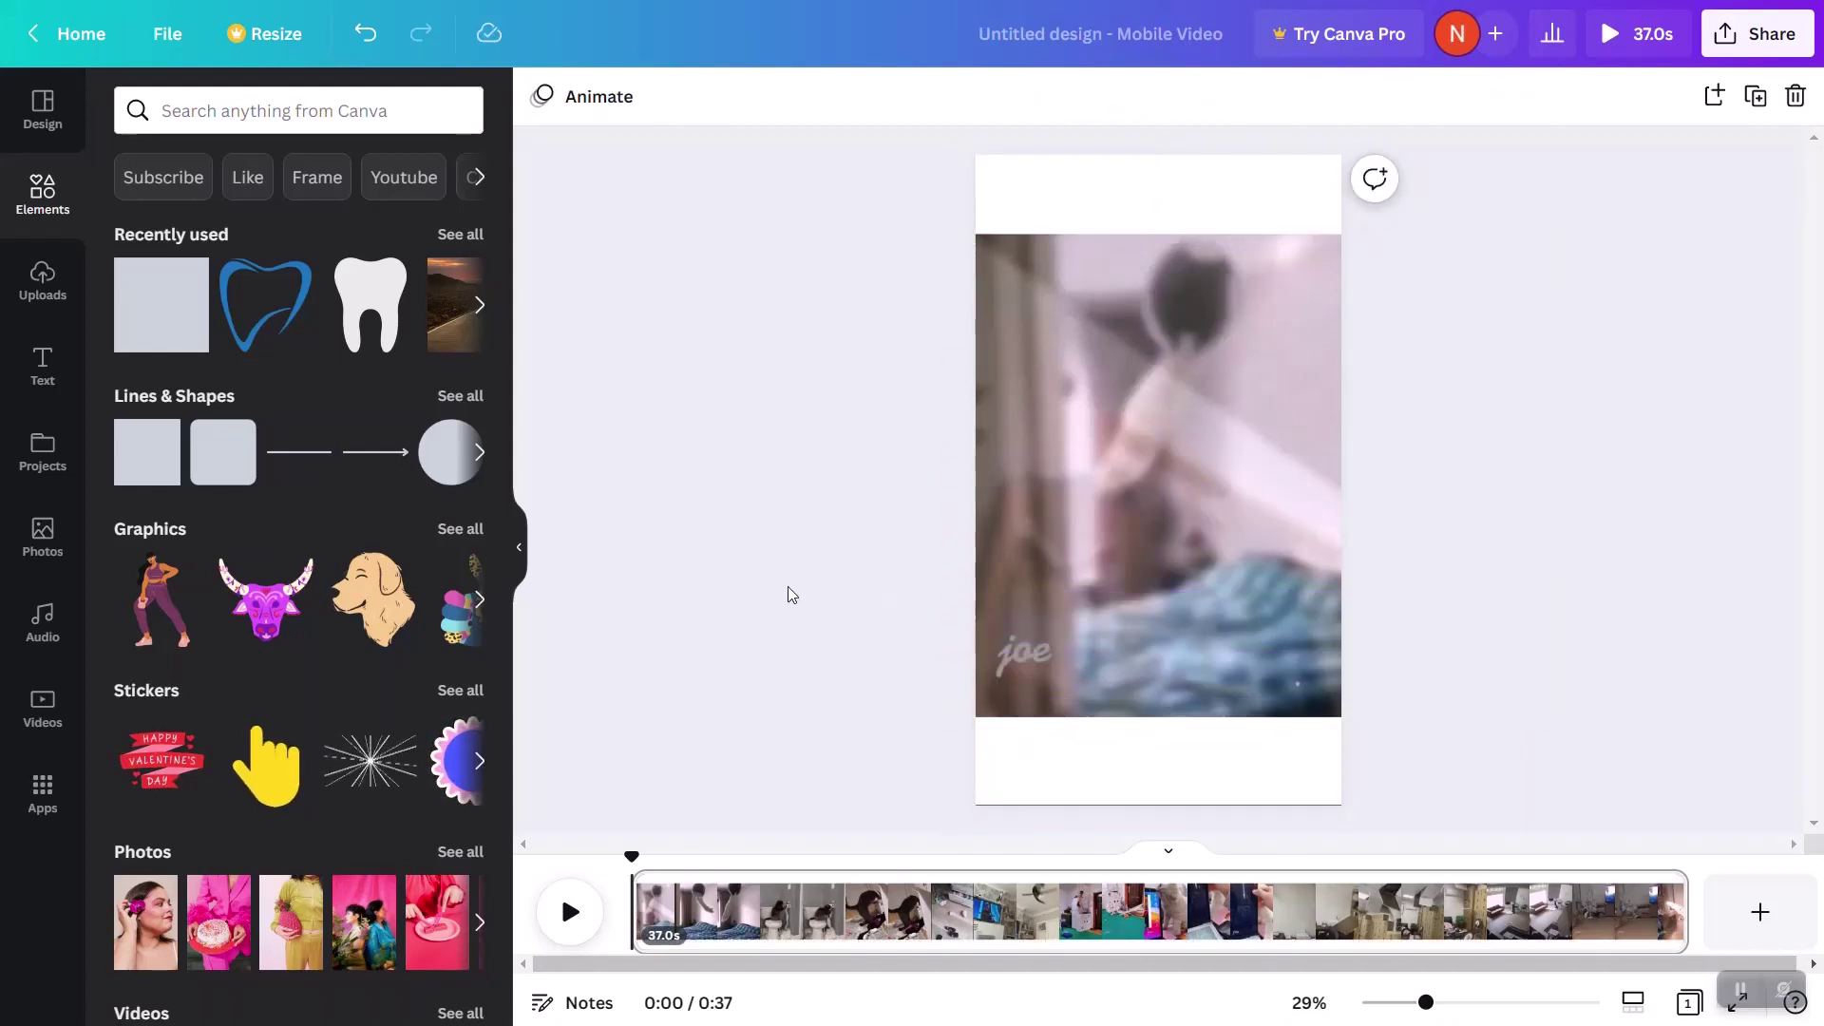
- Add a heading over the top white banner reading "Funny Cat Video Part #1"
click(36, 376)
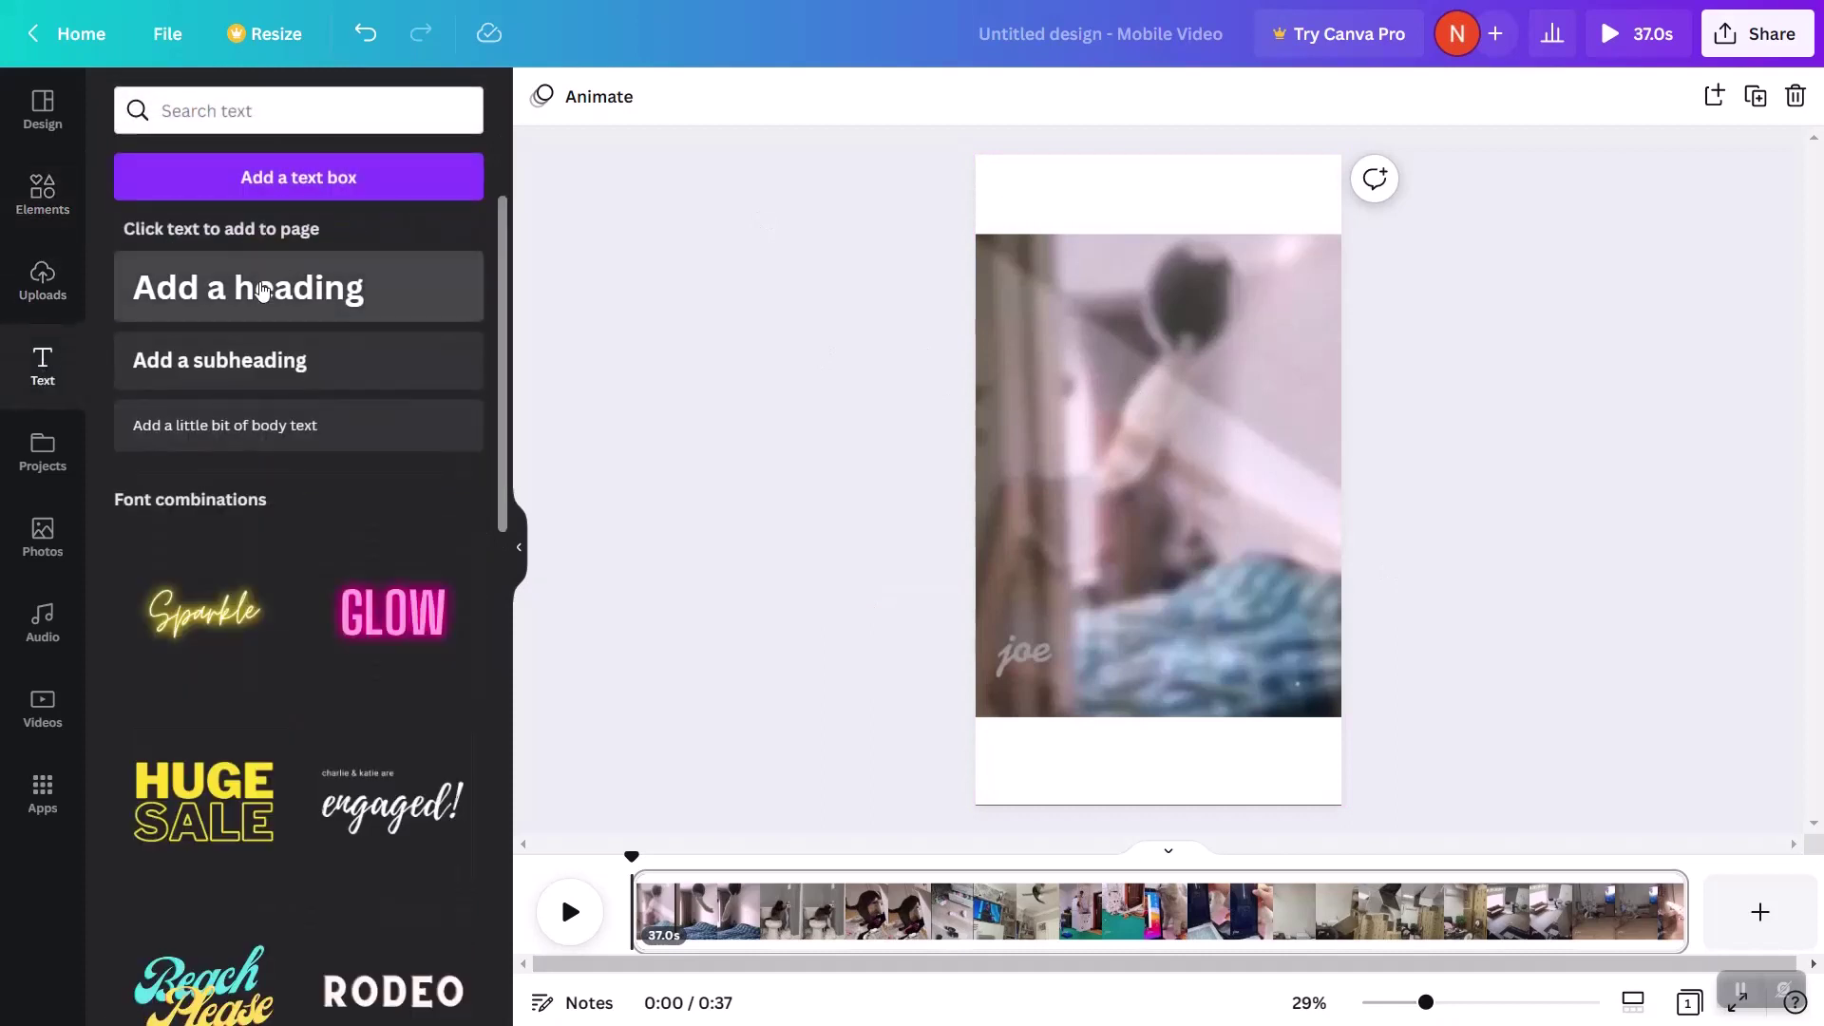
click(263, 289)
click(1527, 485)
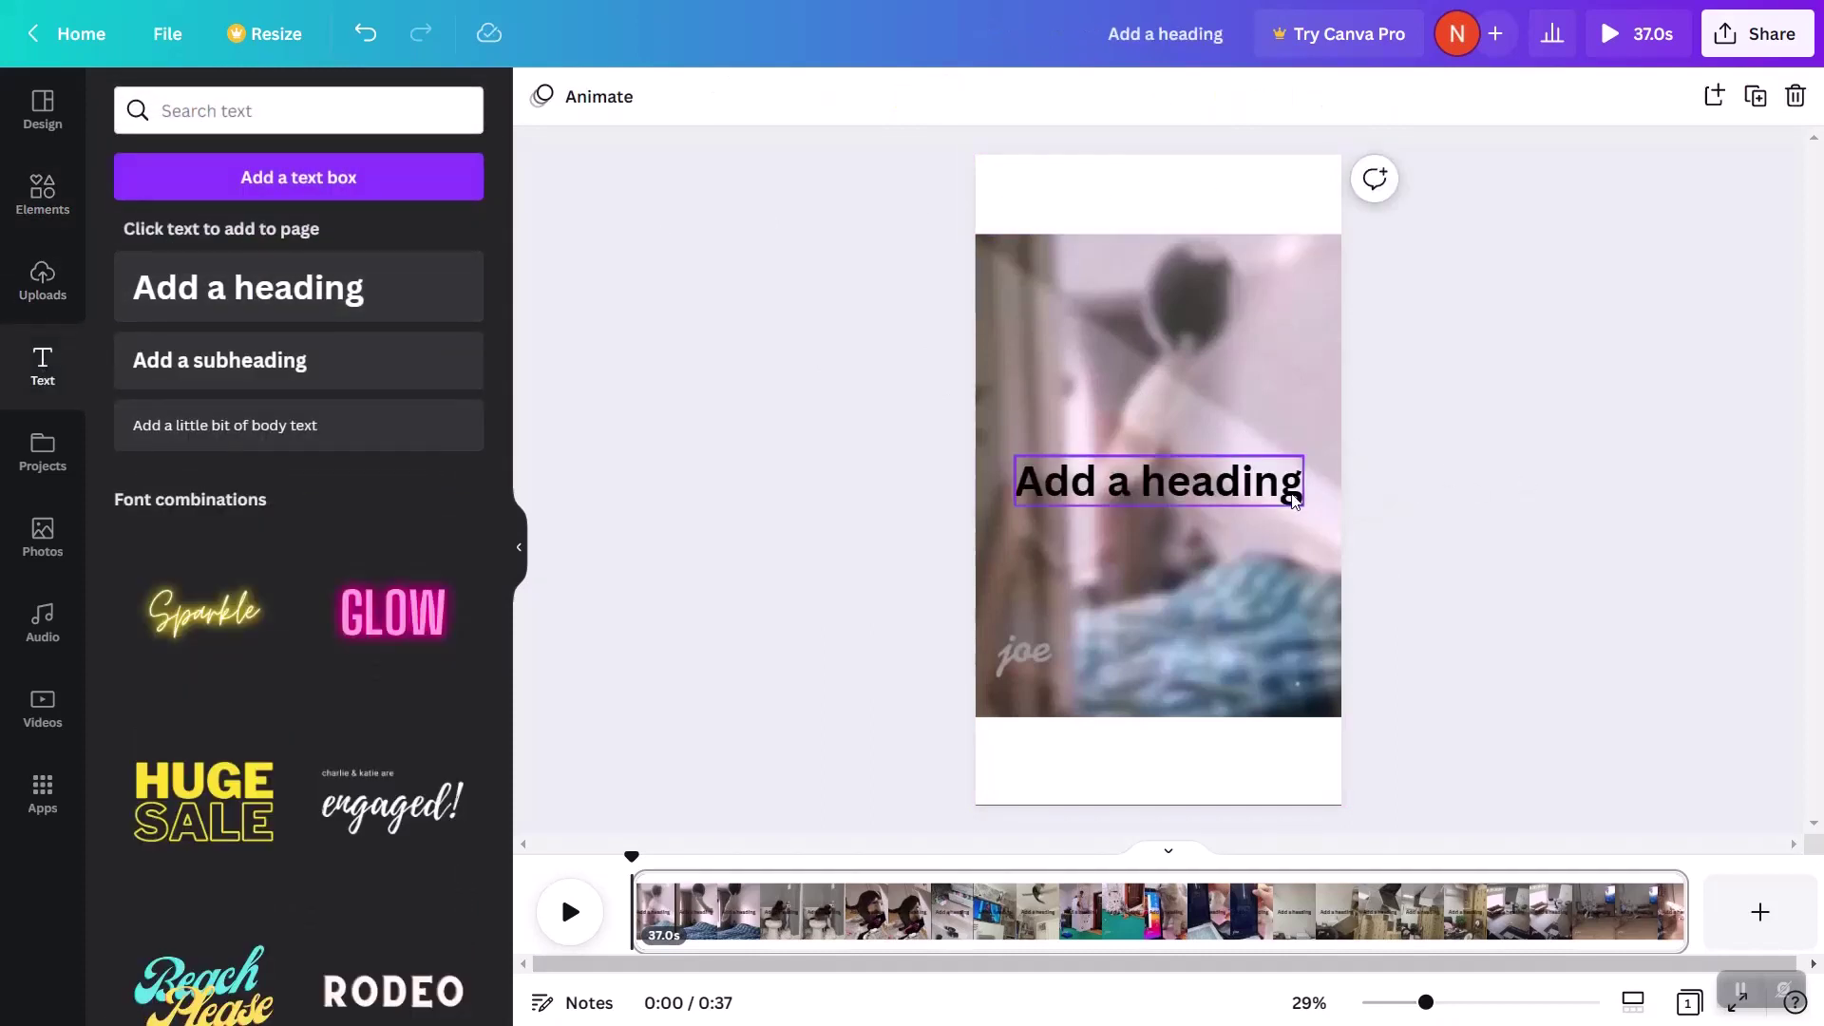
drag(1223, 478, 1208, 193)
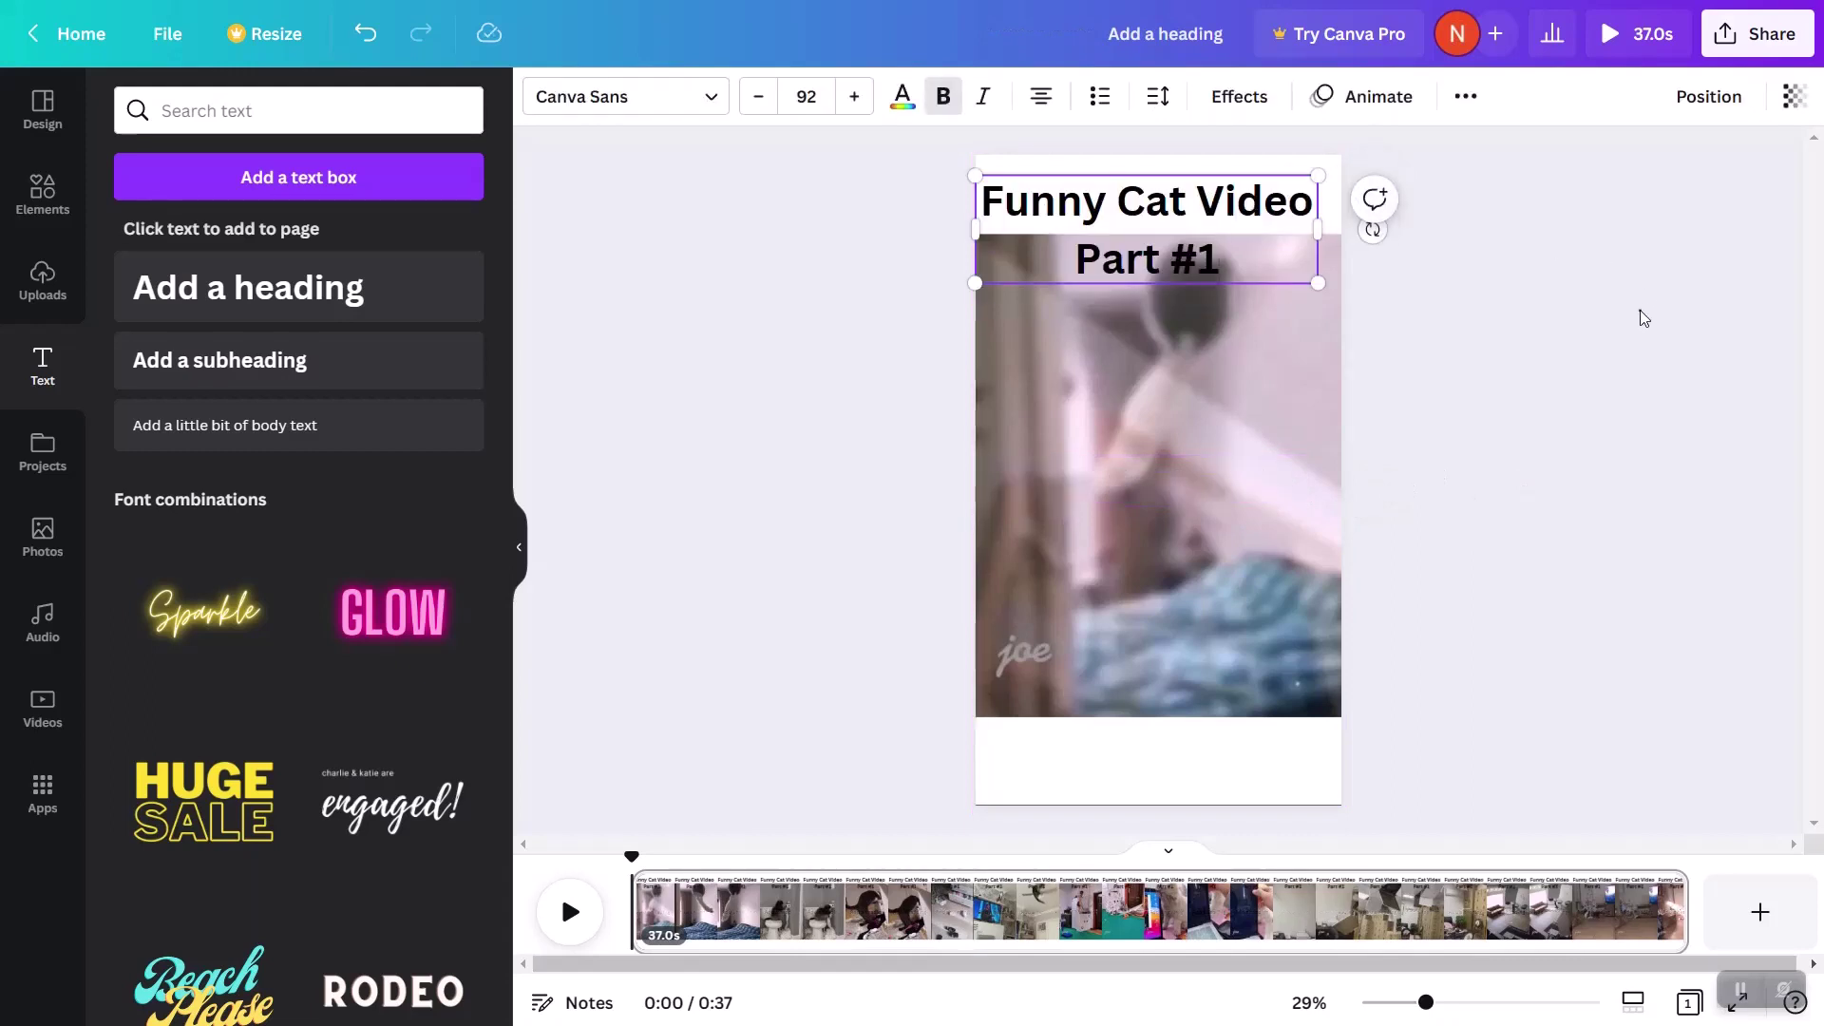
click(1176, 197)
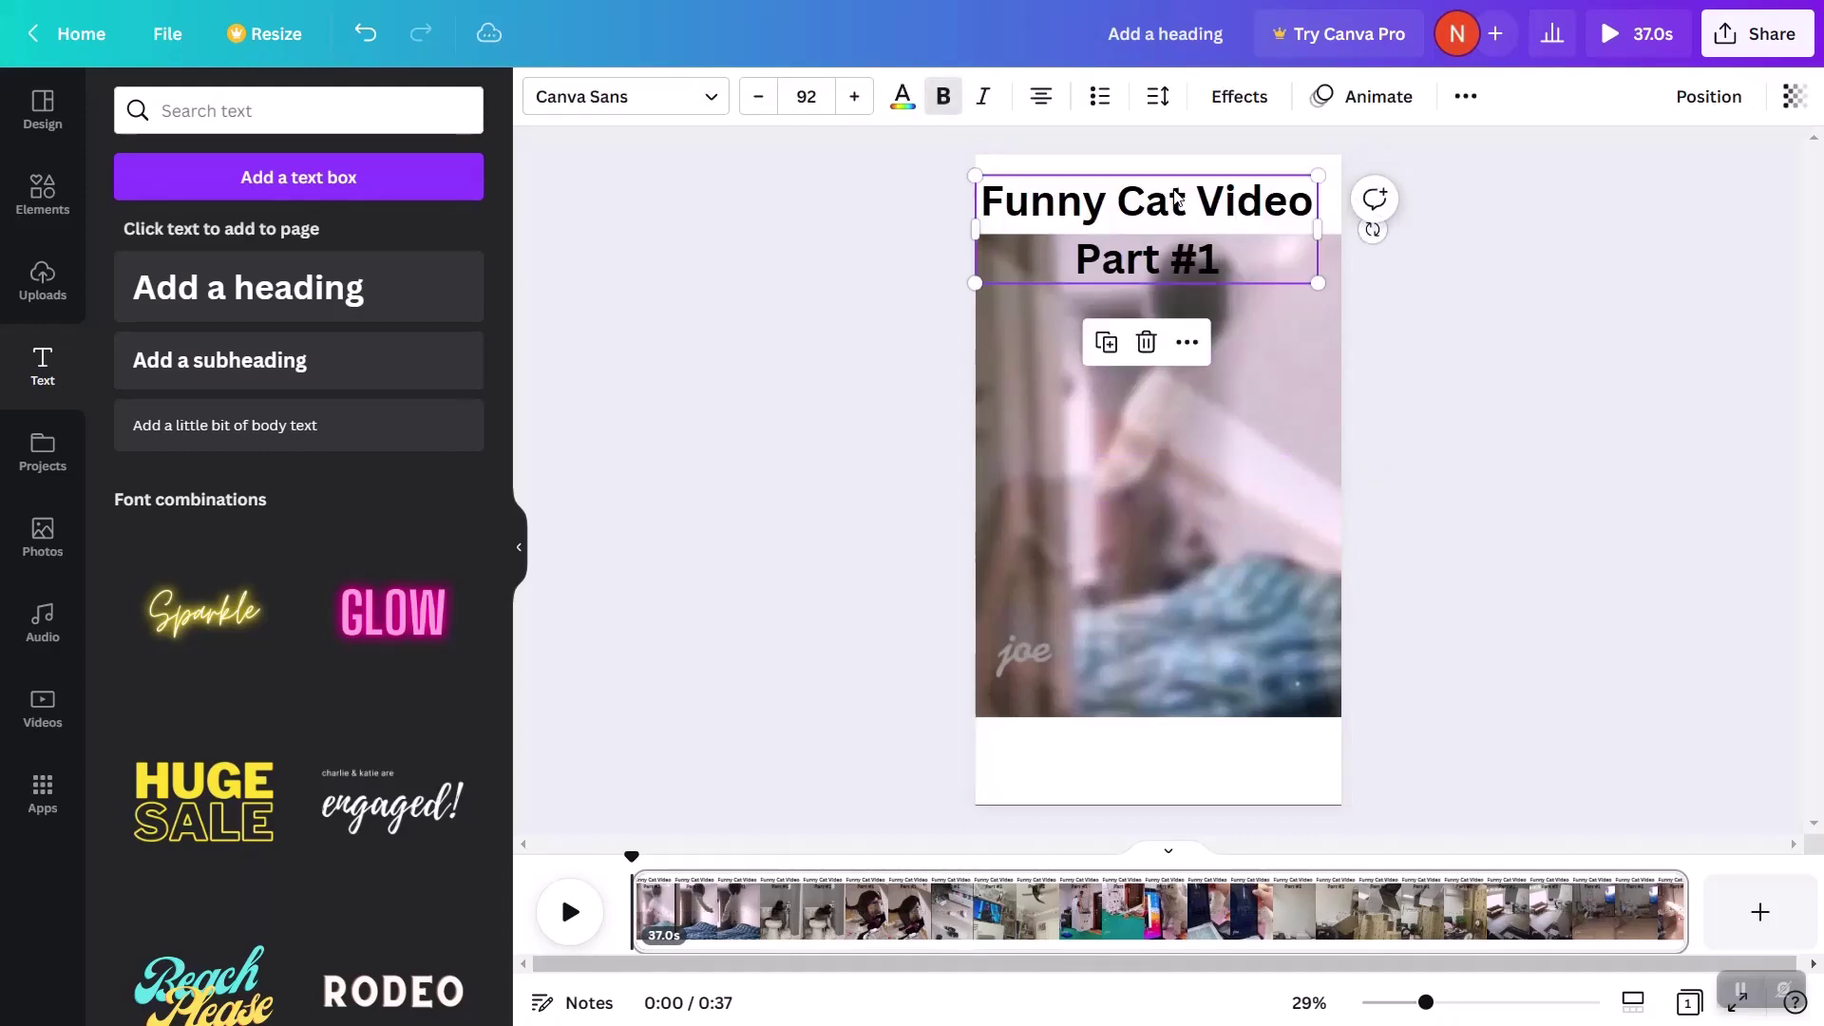
- Resize the "Funny Cat Video Part #1" heading to font size 68.9
drag(1319, 284, 1360, 219)
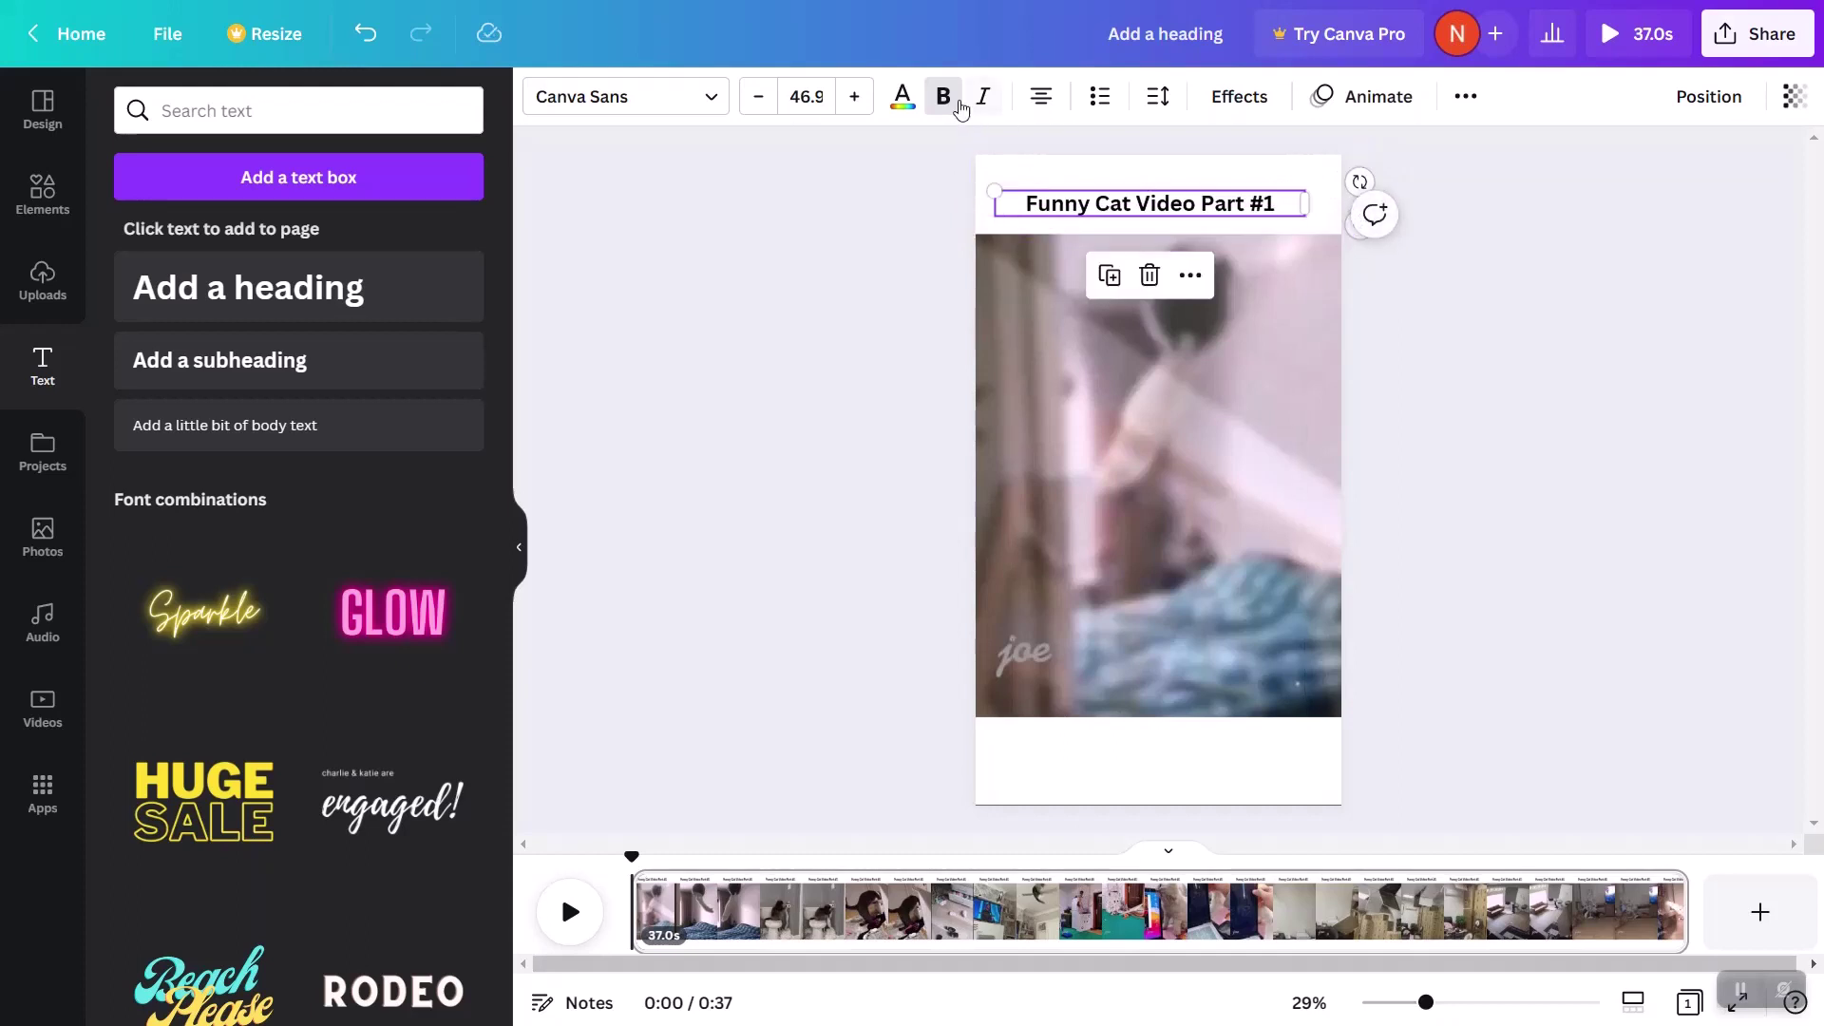
click(853, 99)
click(853, 99)
click(853, 99)
click(853, 98)
click(853, 99)
click(853, 99)
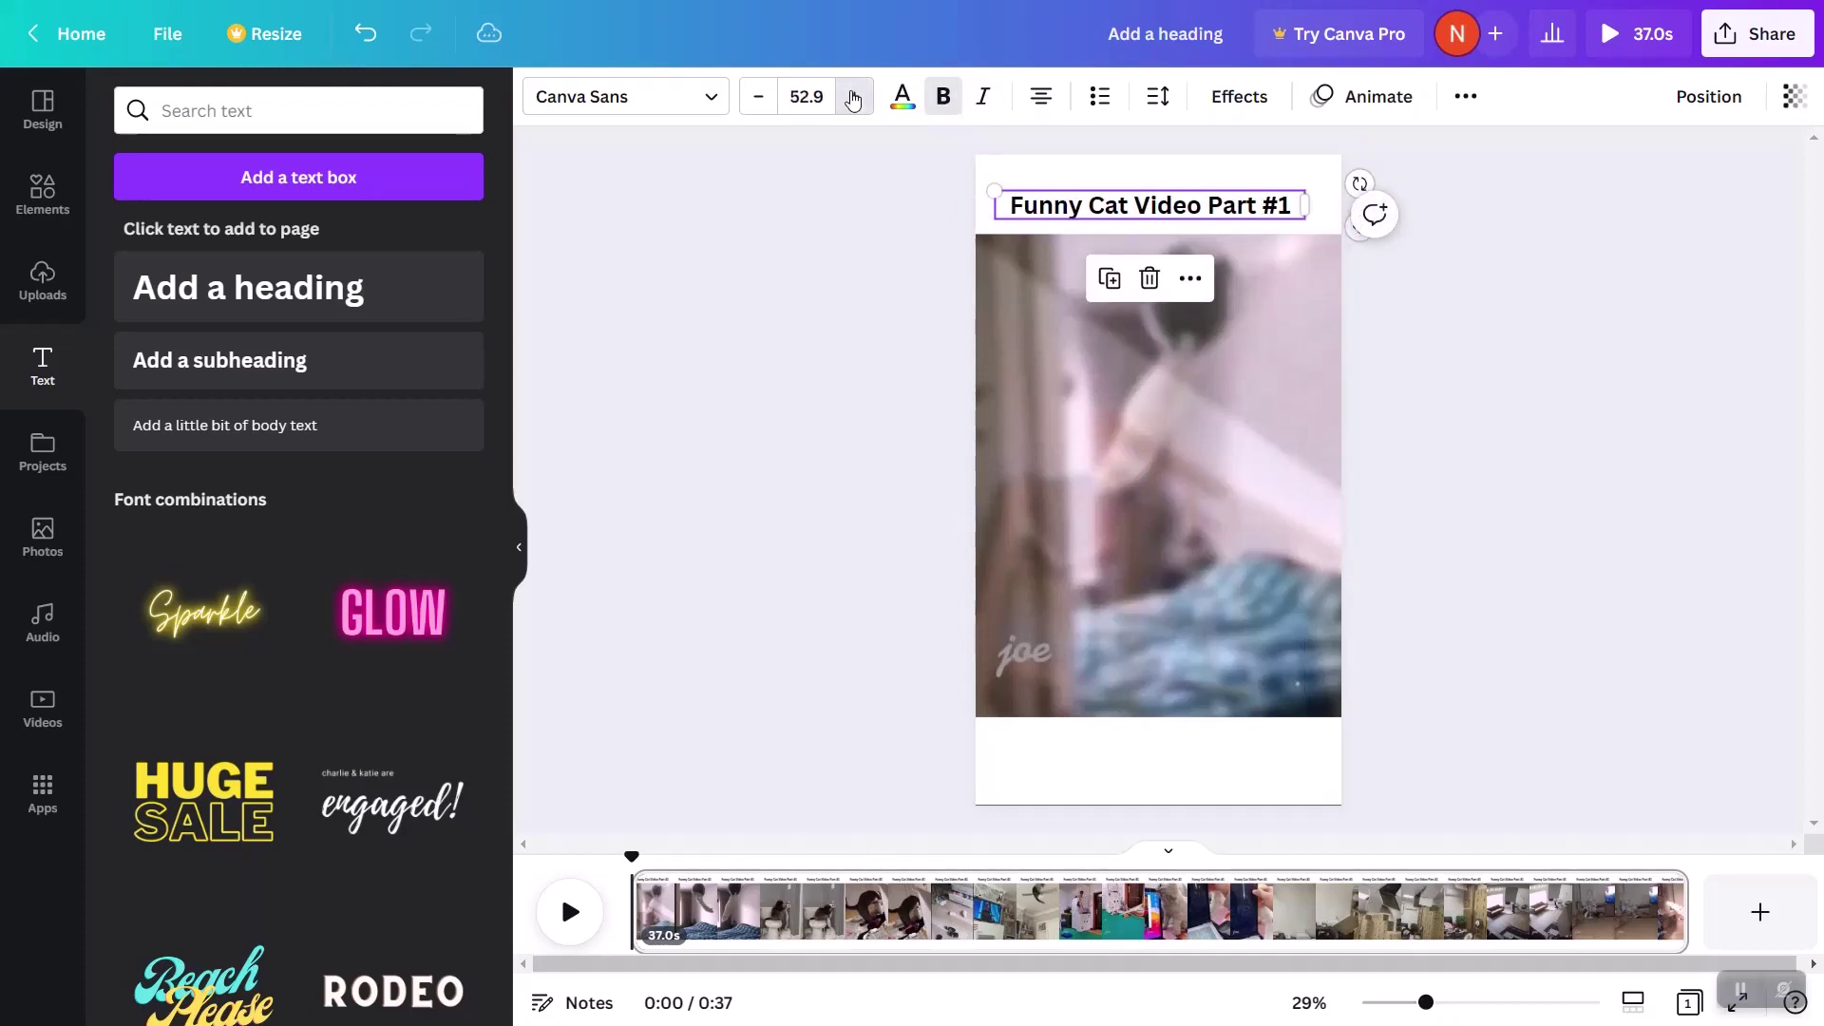
click(853, 98)
click(853, 99)
click(853, 99)
click(853, 99)
click(853, 99)
click(853, 99)
click(853, 99)
click(853, 99)
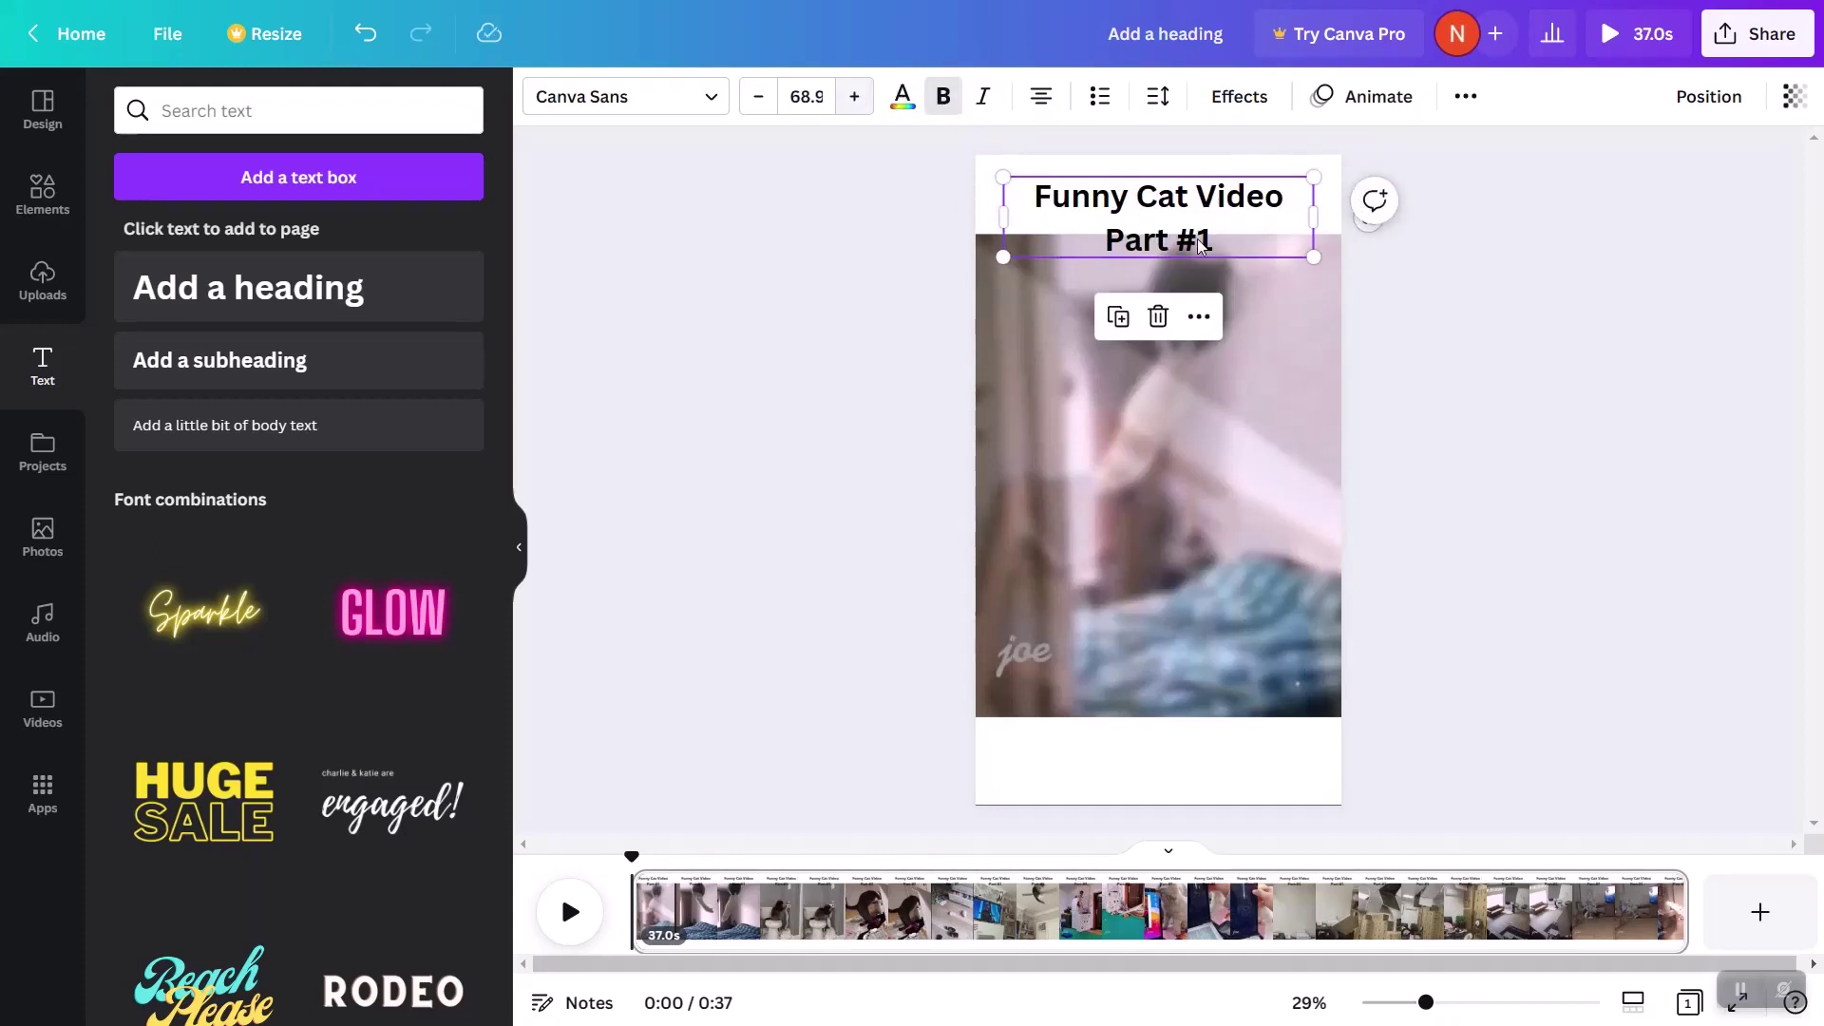
- Extend the top white banner downward and move the heading up so both text lines sit on it
click(1372, 366)
drag(1190, 211, 1170, 249)
click(1189, 235)
click(1185, 228)
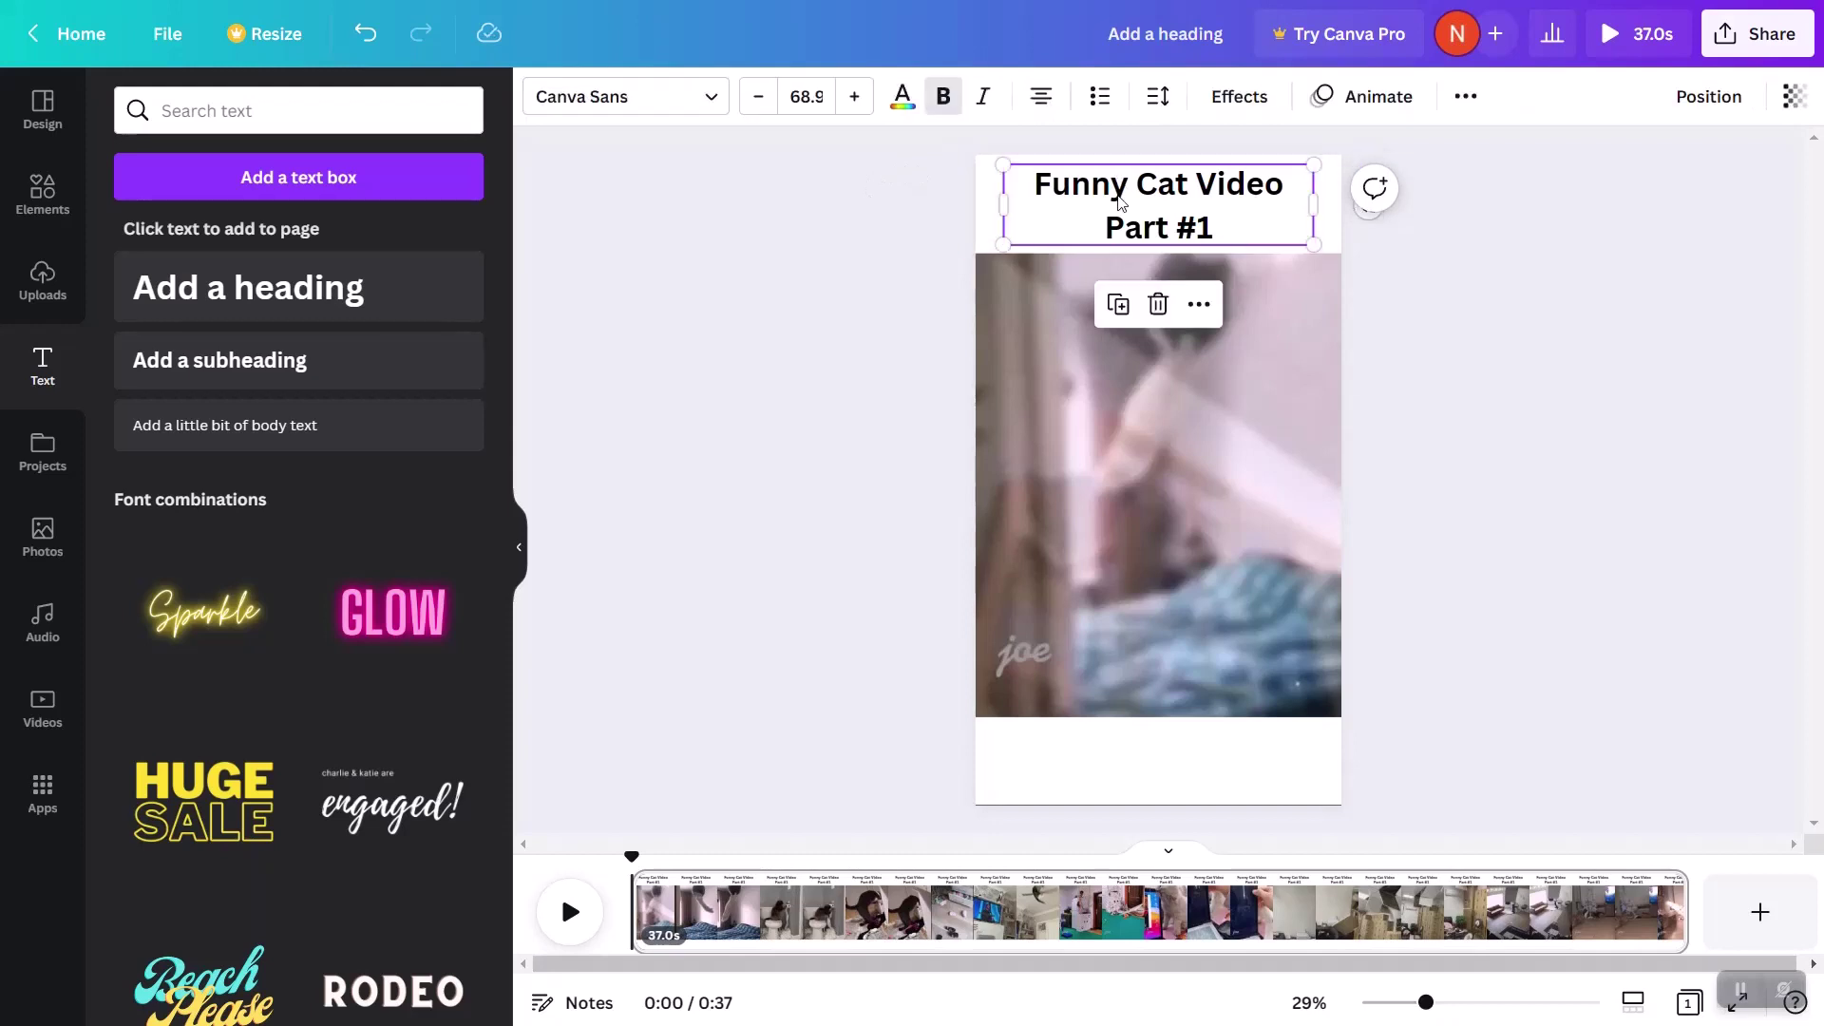
- Place a copy of the heading on the bottom banner and change its text to "Rate This Video In The Comment"
drag(1120, 201, 1121, 752)
click(1121, 753)
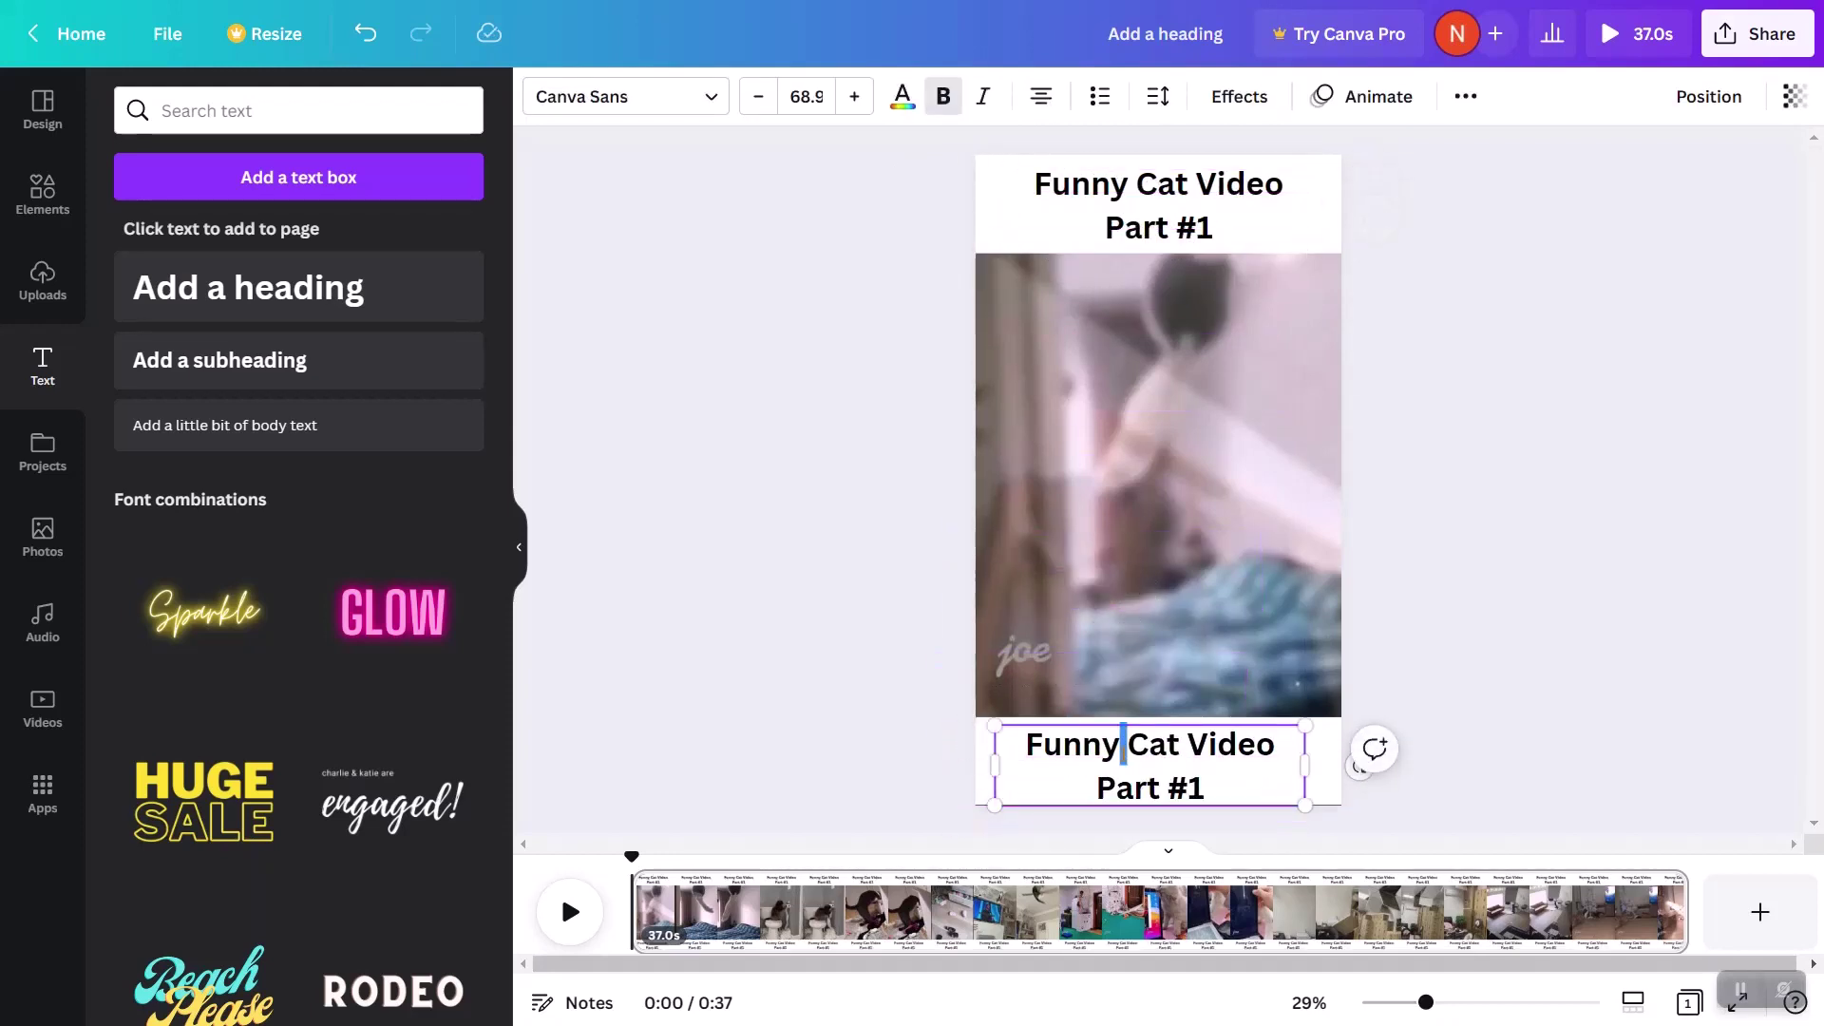
key(ctrl+a)
text(Rate This Video In The Comment)
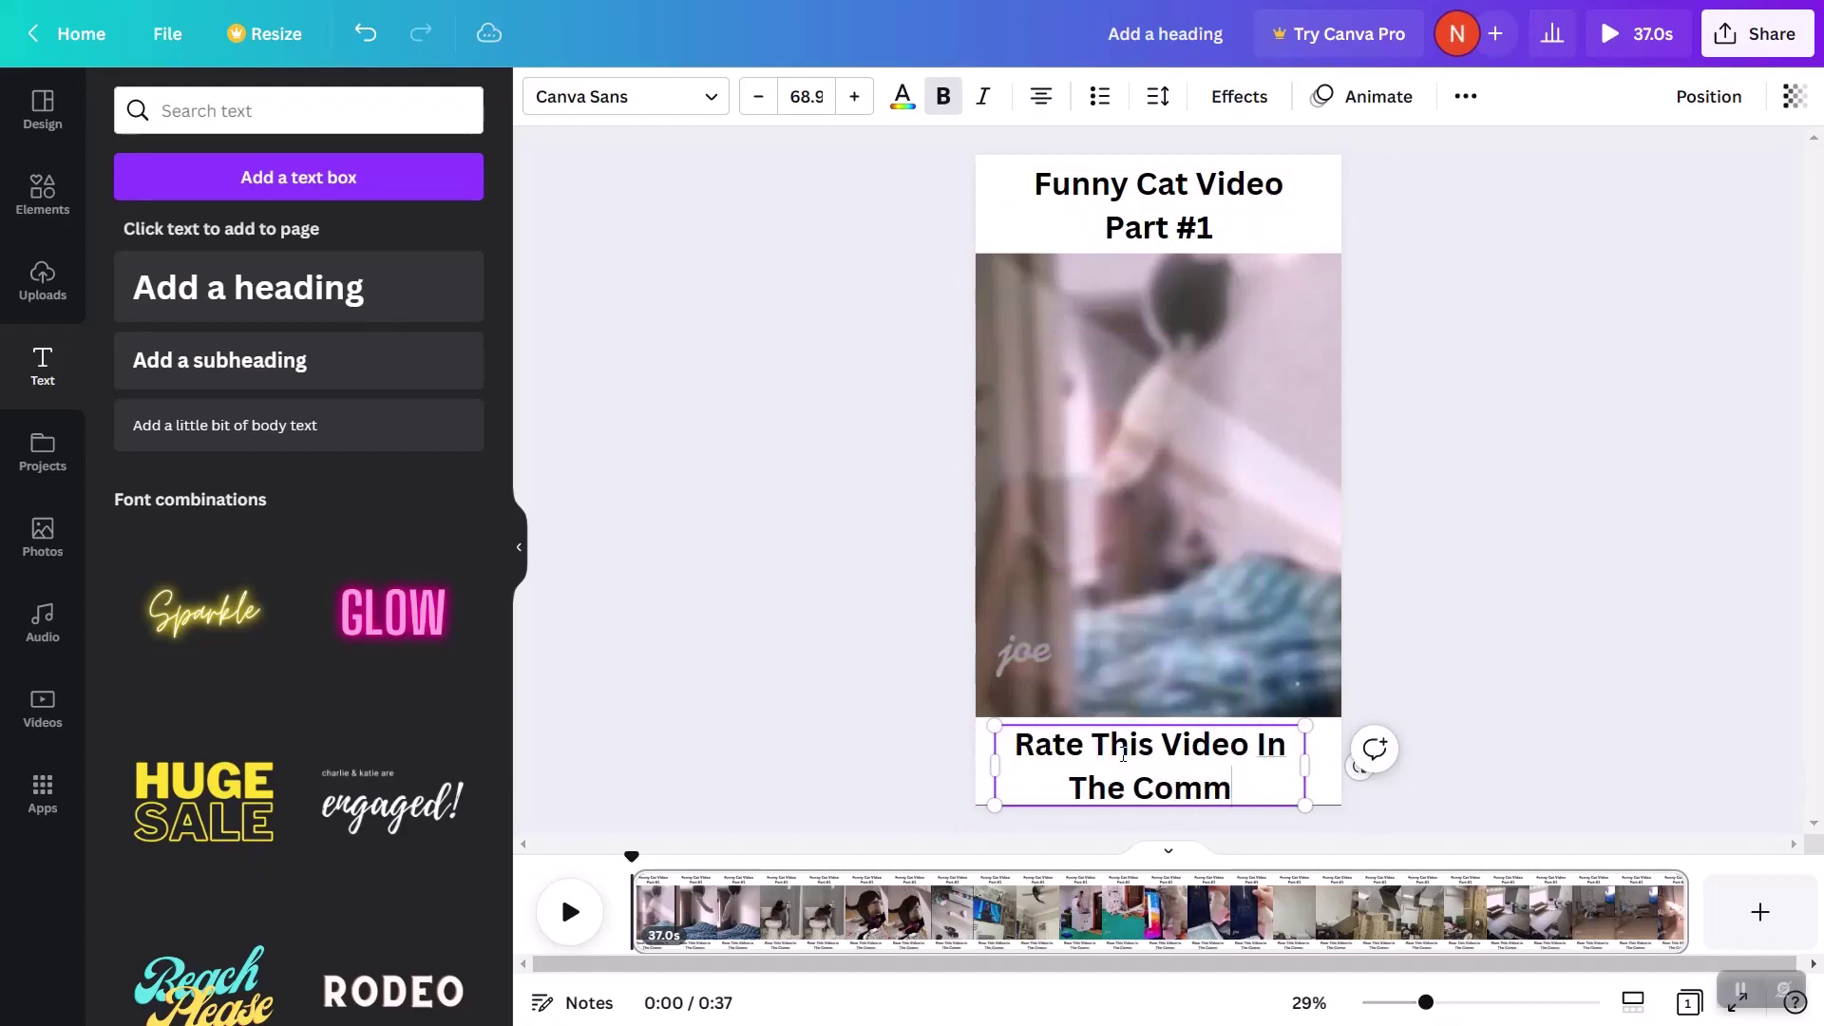
click(740, 647)
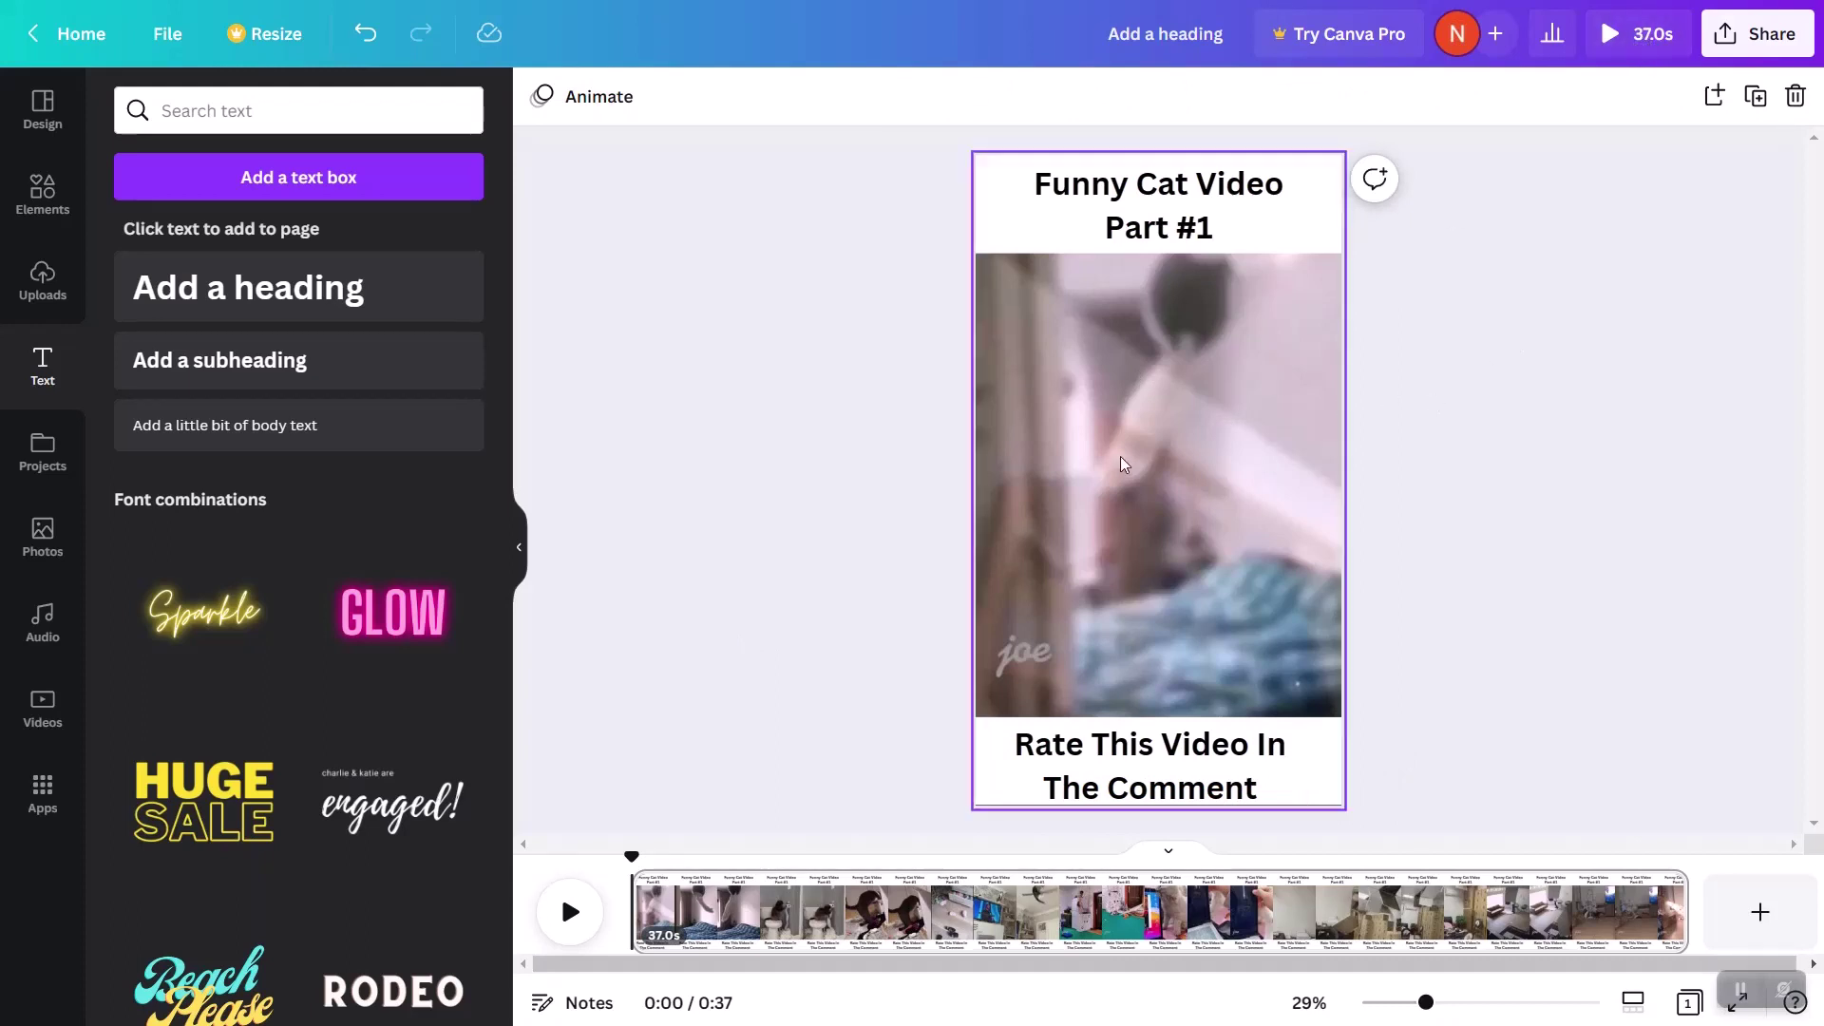
- Adjust the bottom white banner slightly so it covers the dark strip at the page's lower edge
click(1158, 720)
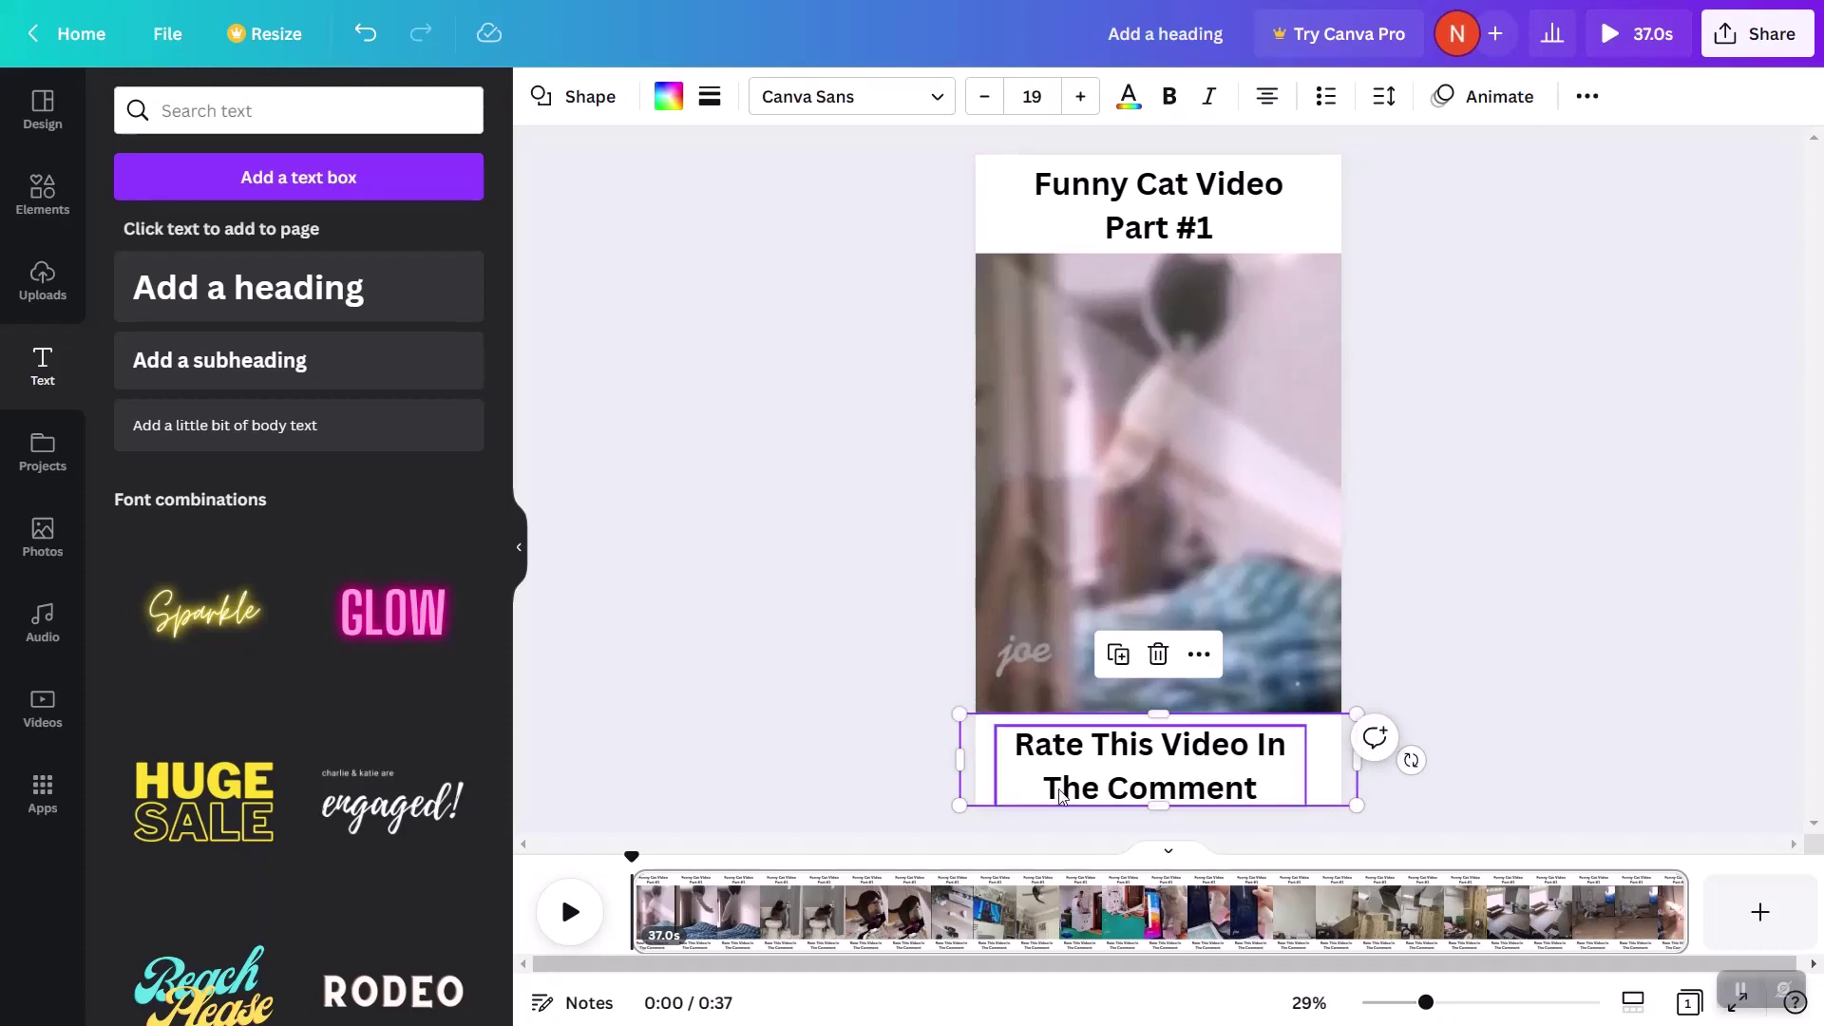
click(755, 714)
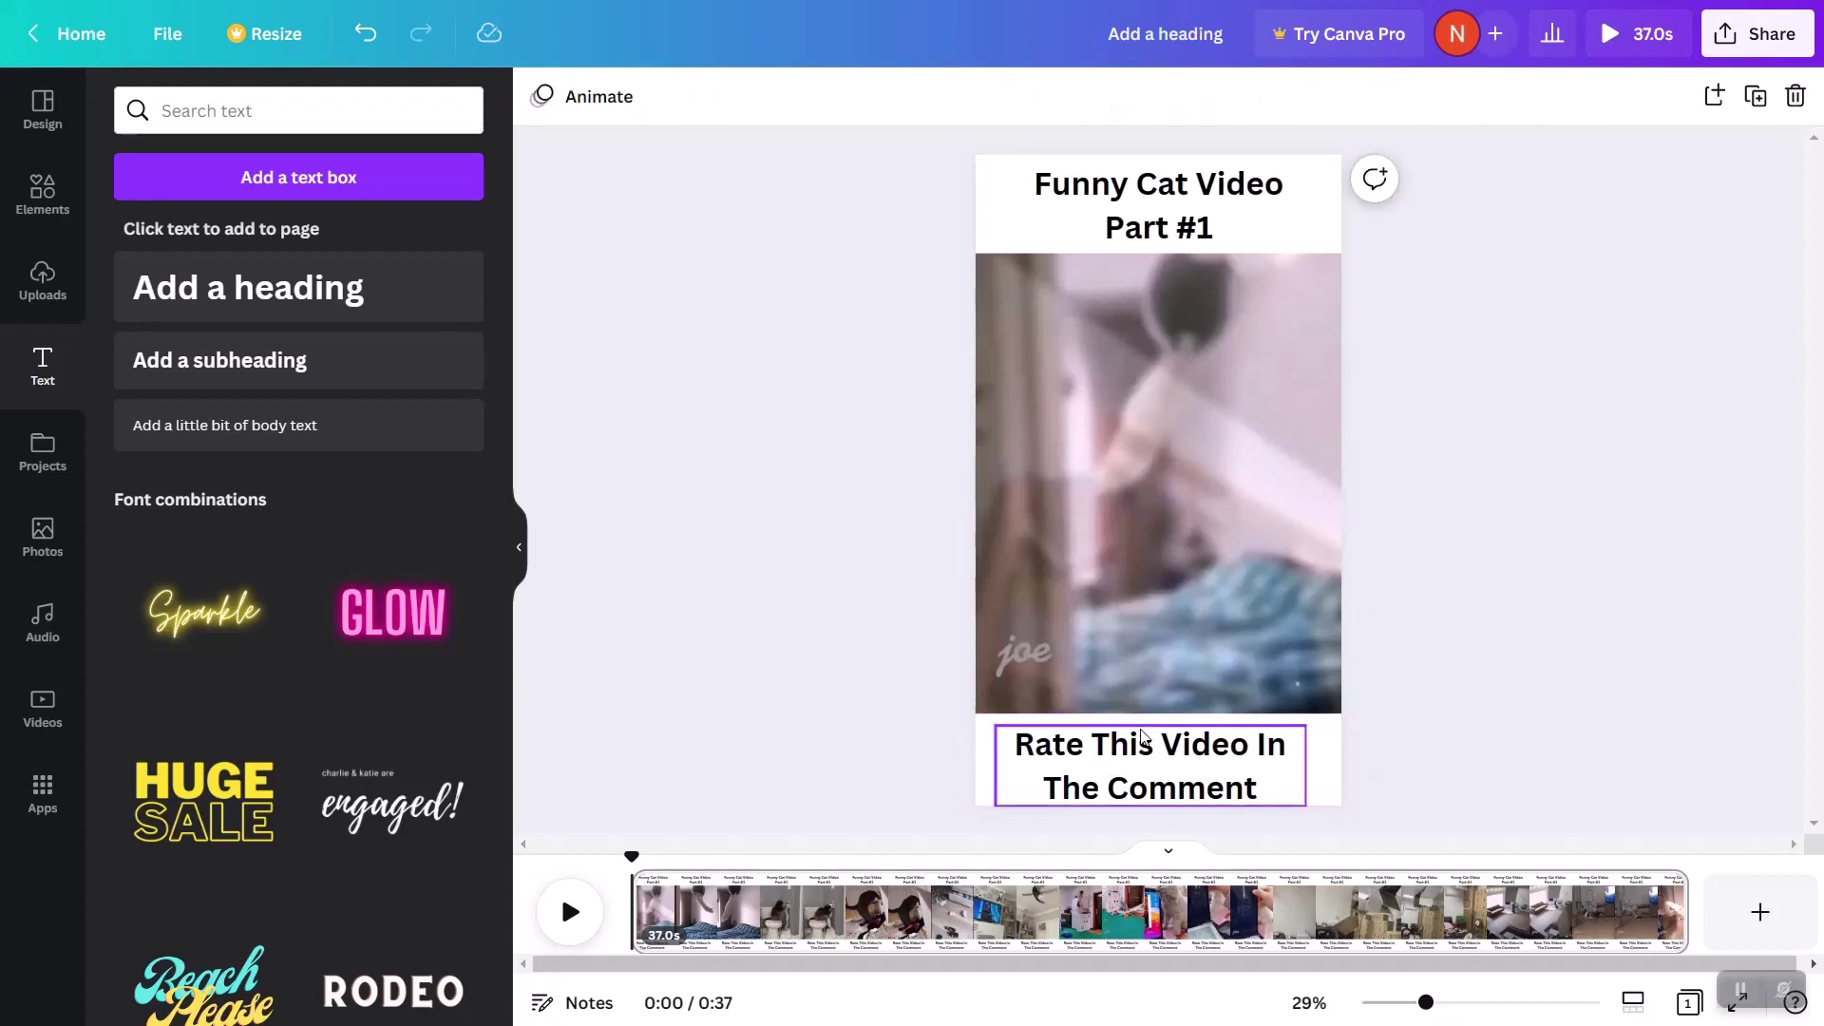
- Move the "Rate This Video In The Comment" caption slightly up and centre it horizontally on the bottom banner
drag(1150, 728, 1155, 744)
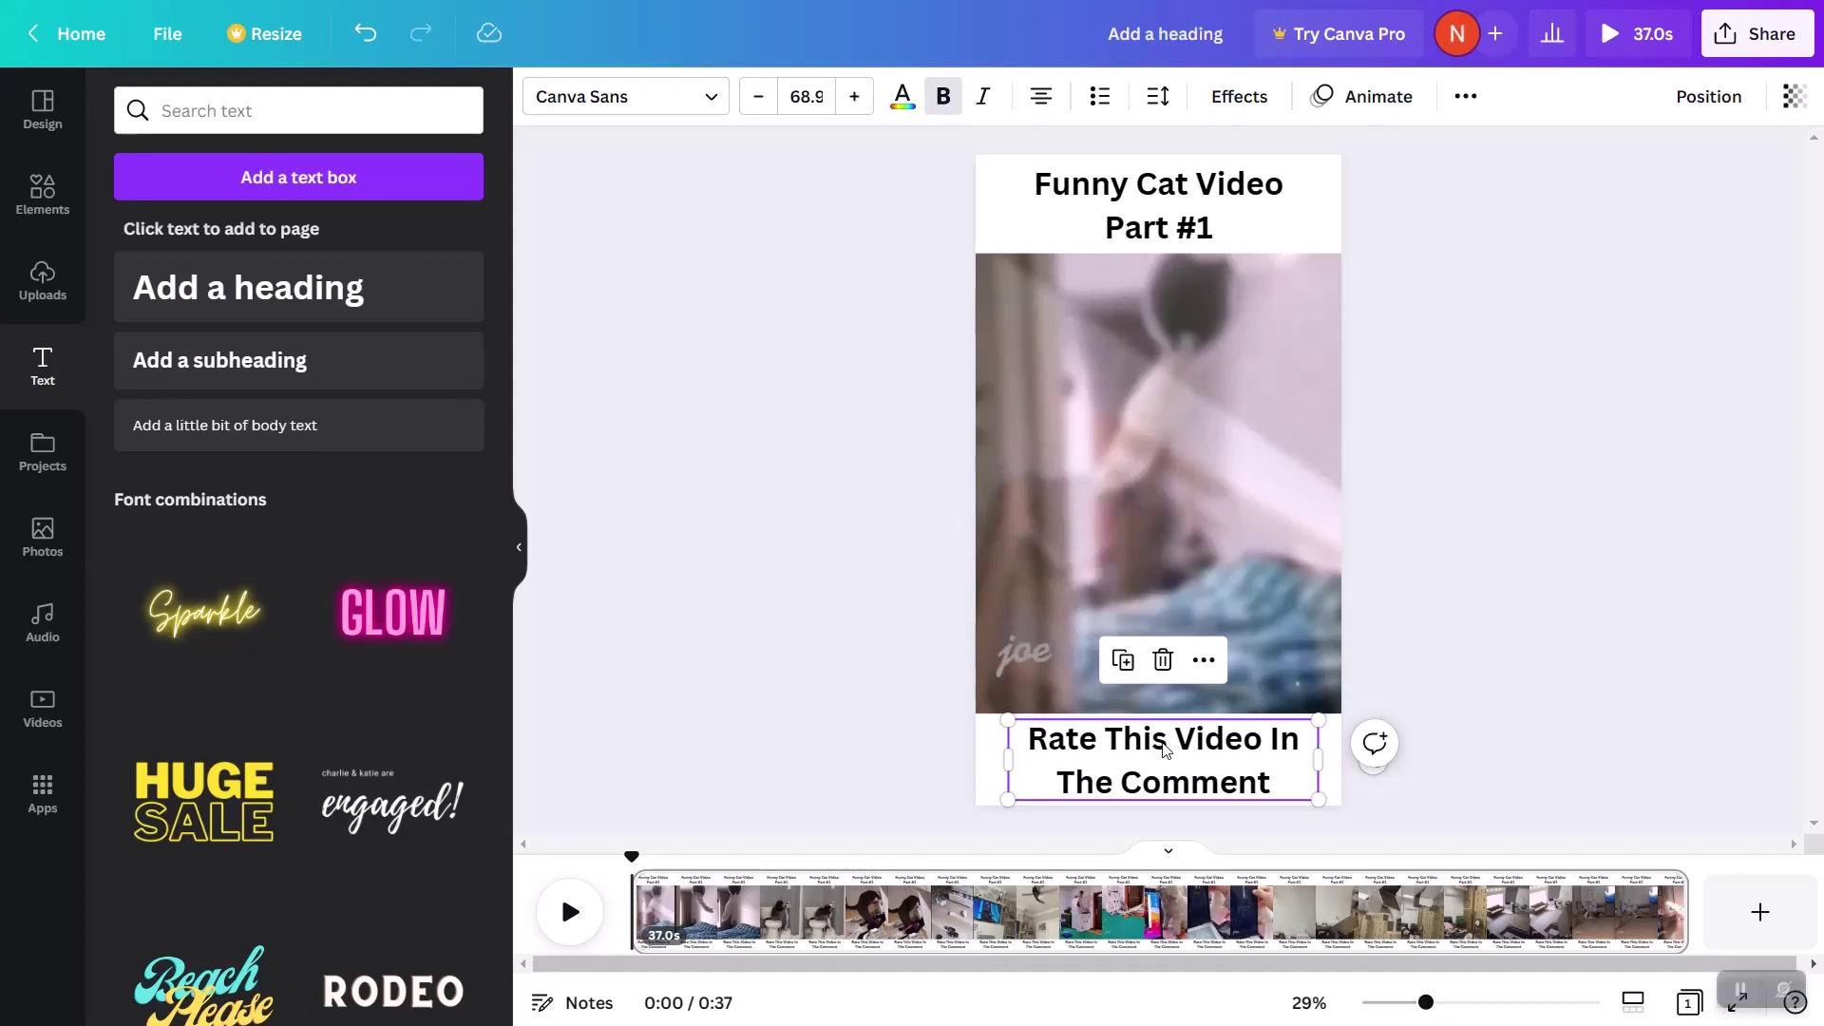
drag(1165, 749, 1161, 749)
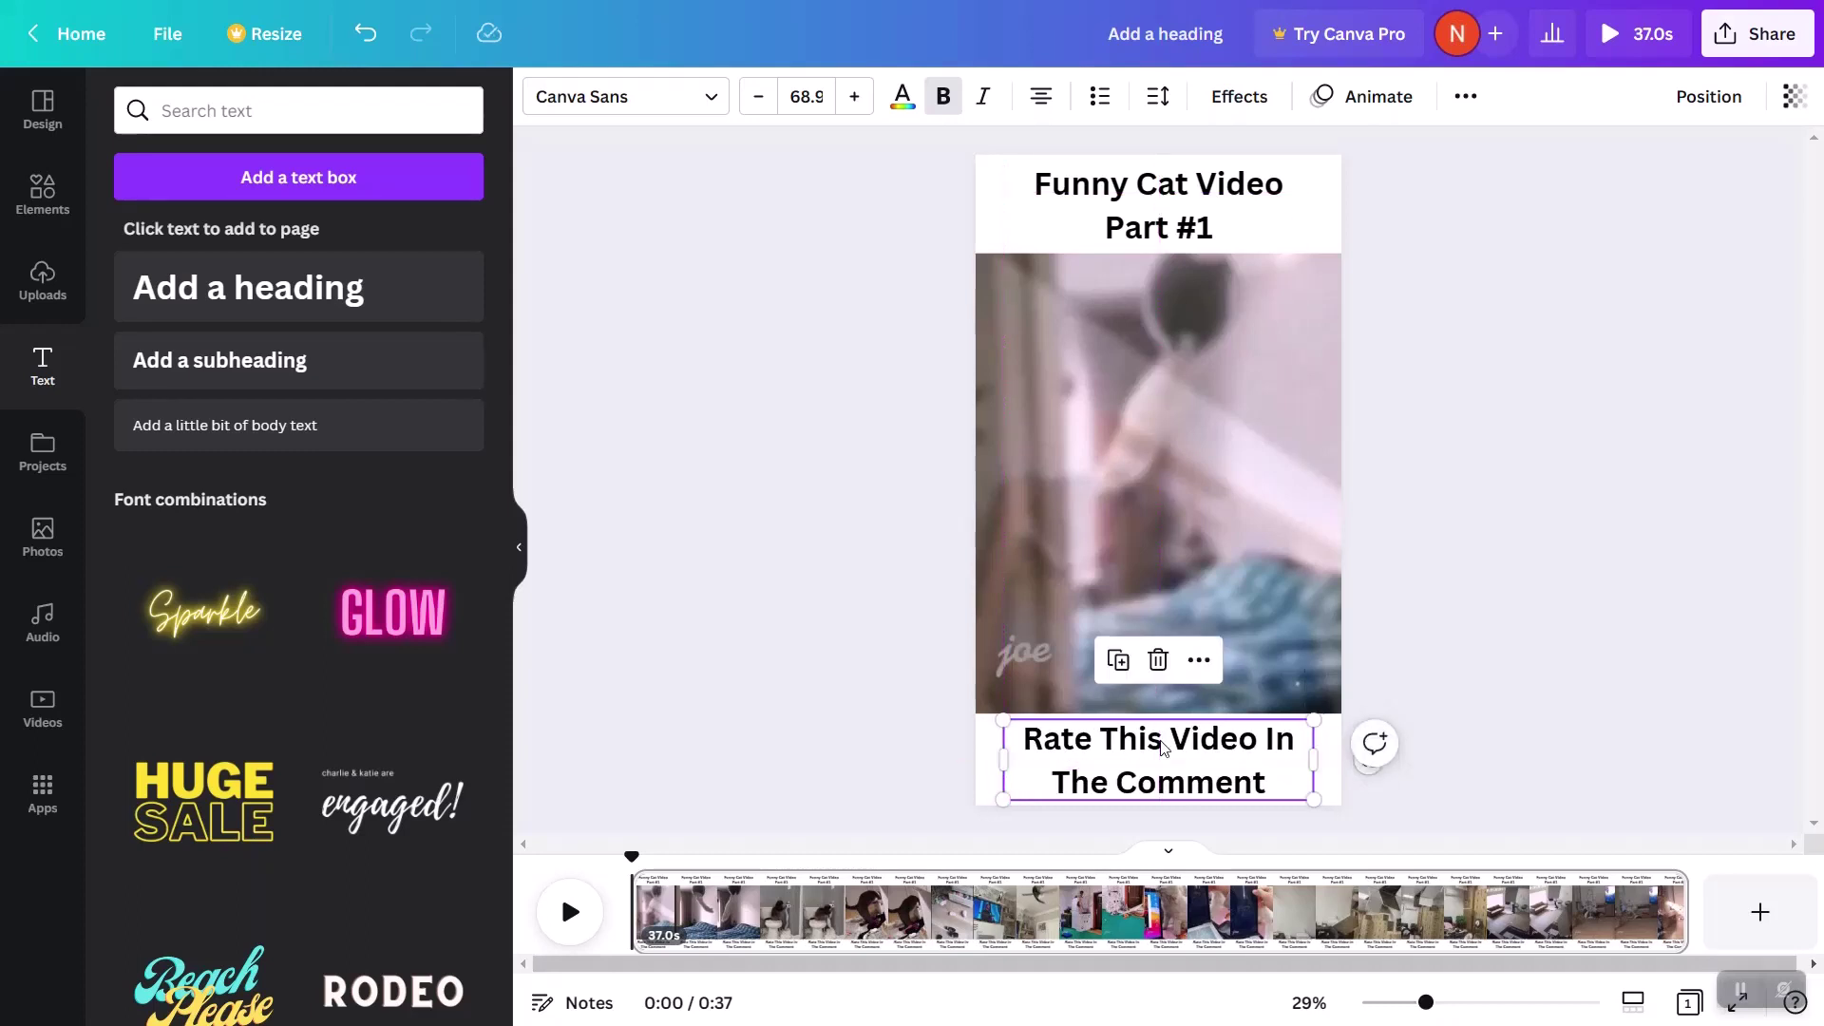
click(893, 734)
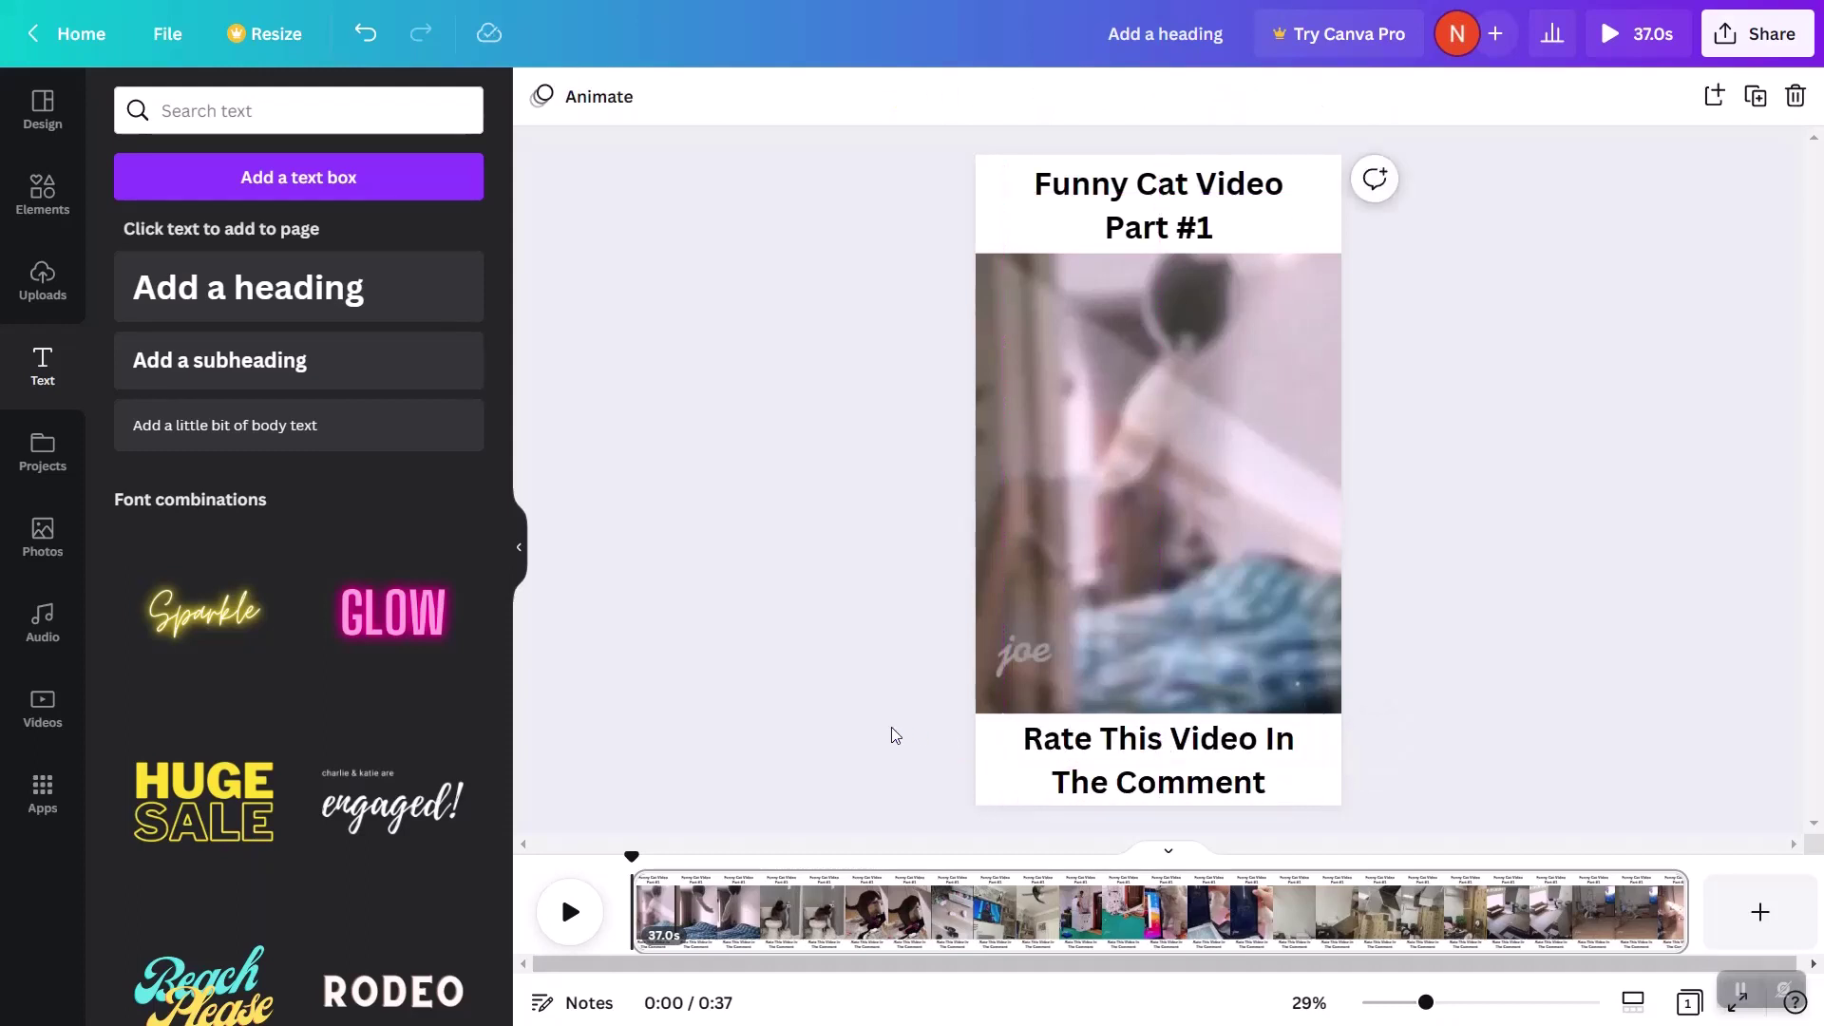
- Extend the bottom white banner slightly upward and nudge its caption up to centre it vertically on the banner
click(984, 762)
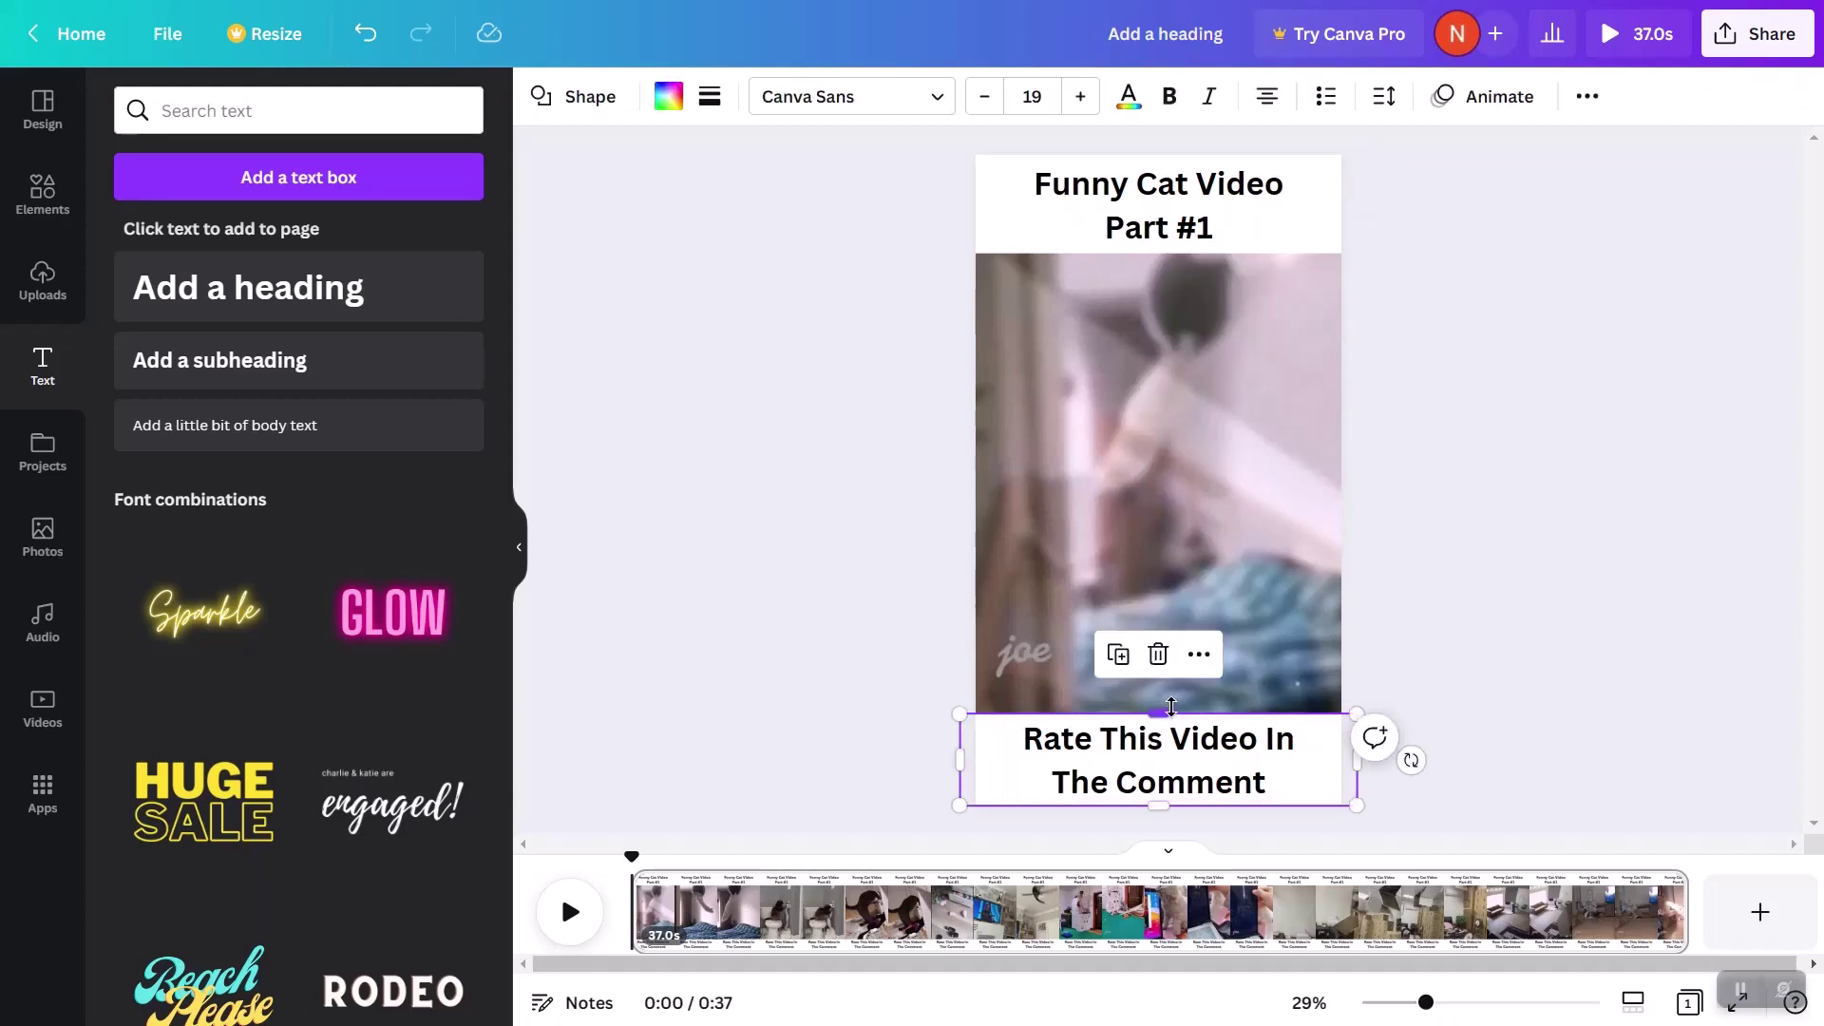
drag(1170, 708, 1172, 705)
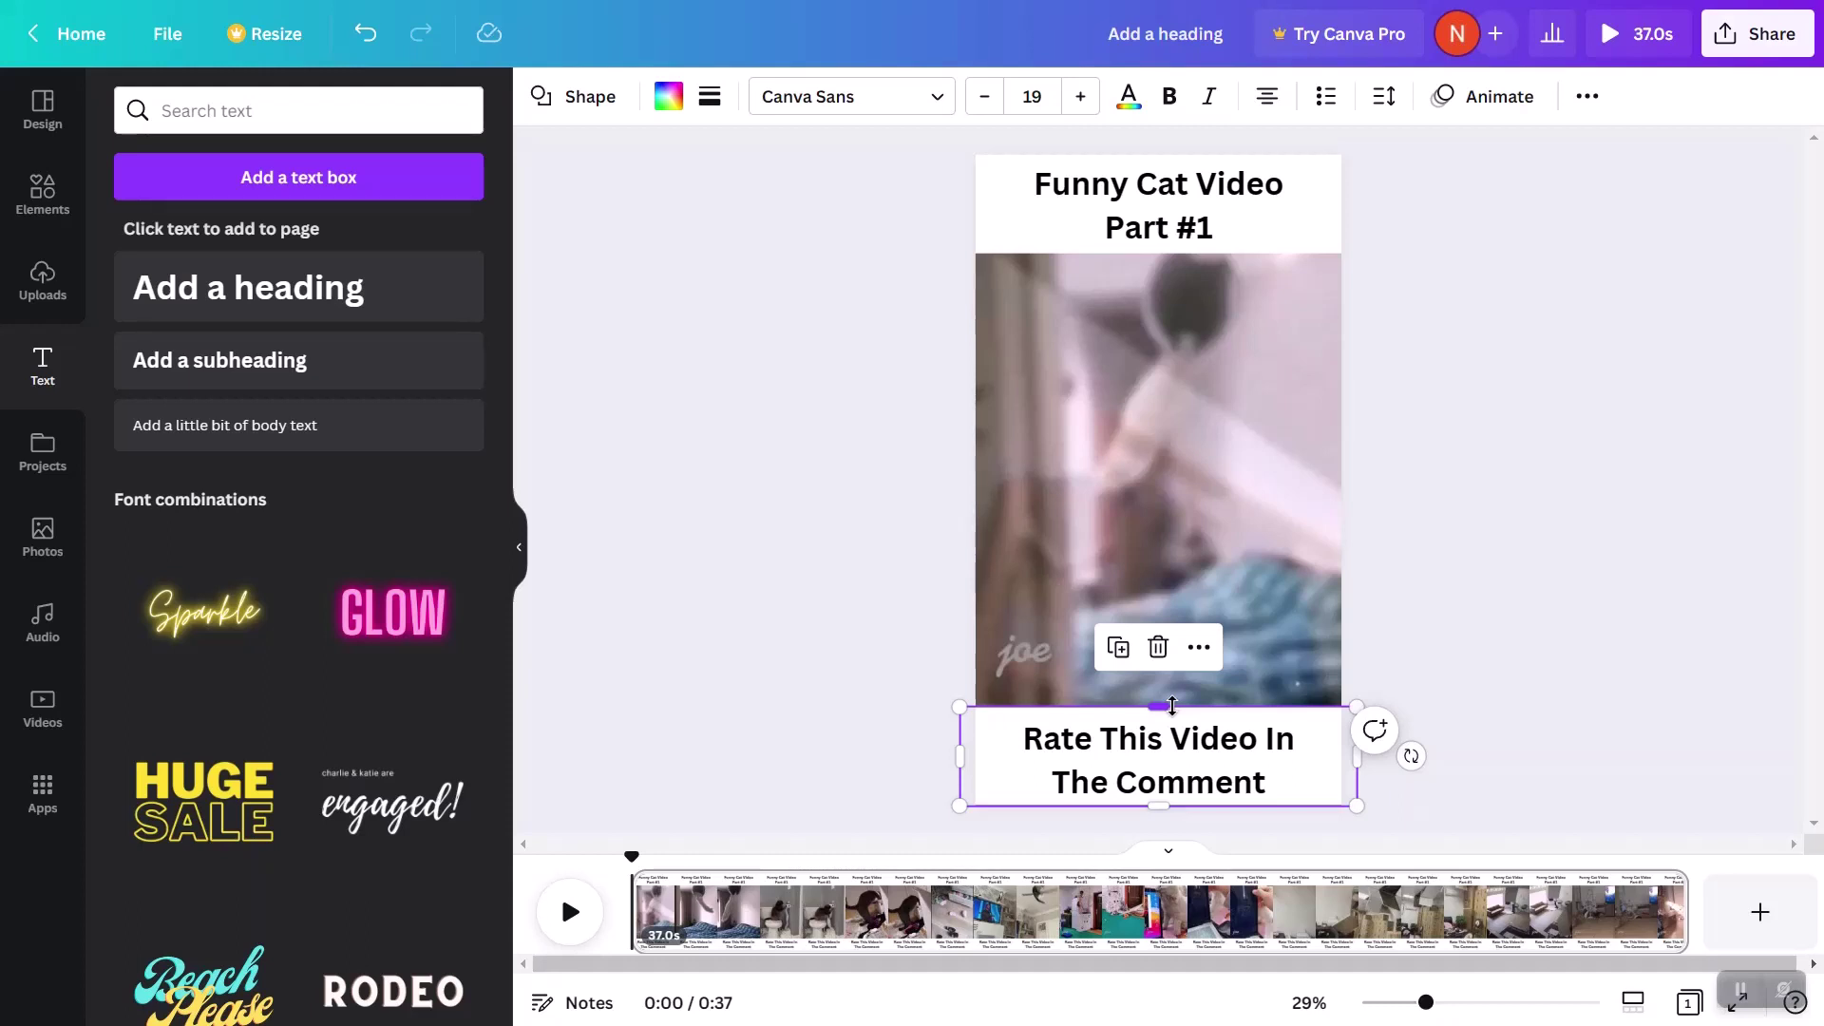
click(775, 554)
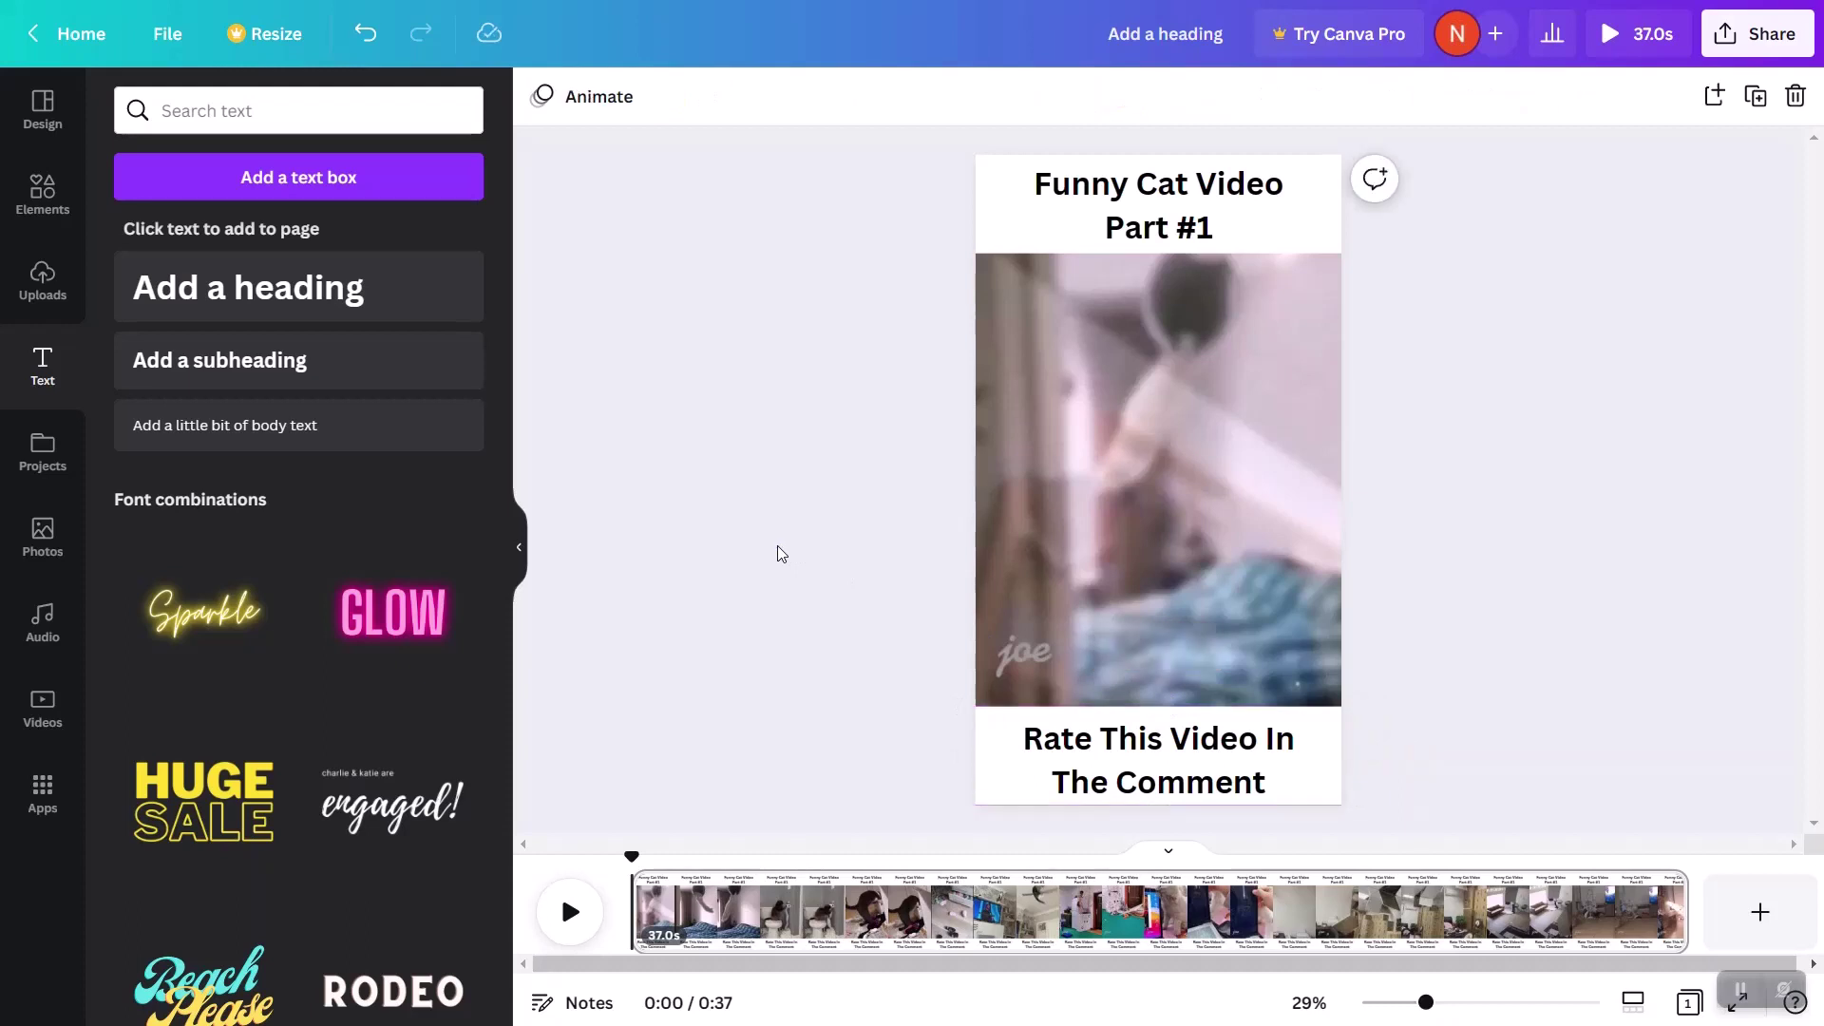
click(1176, 767)
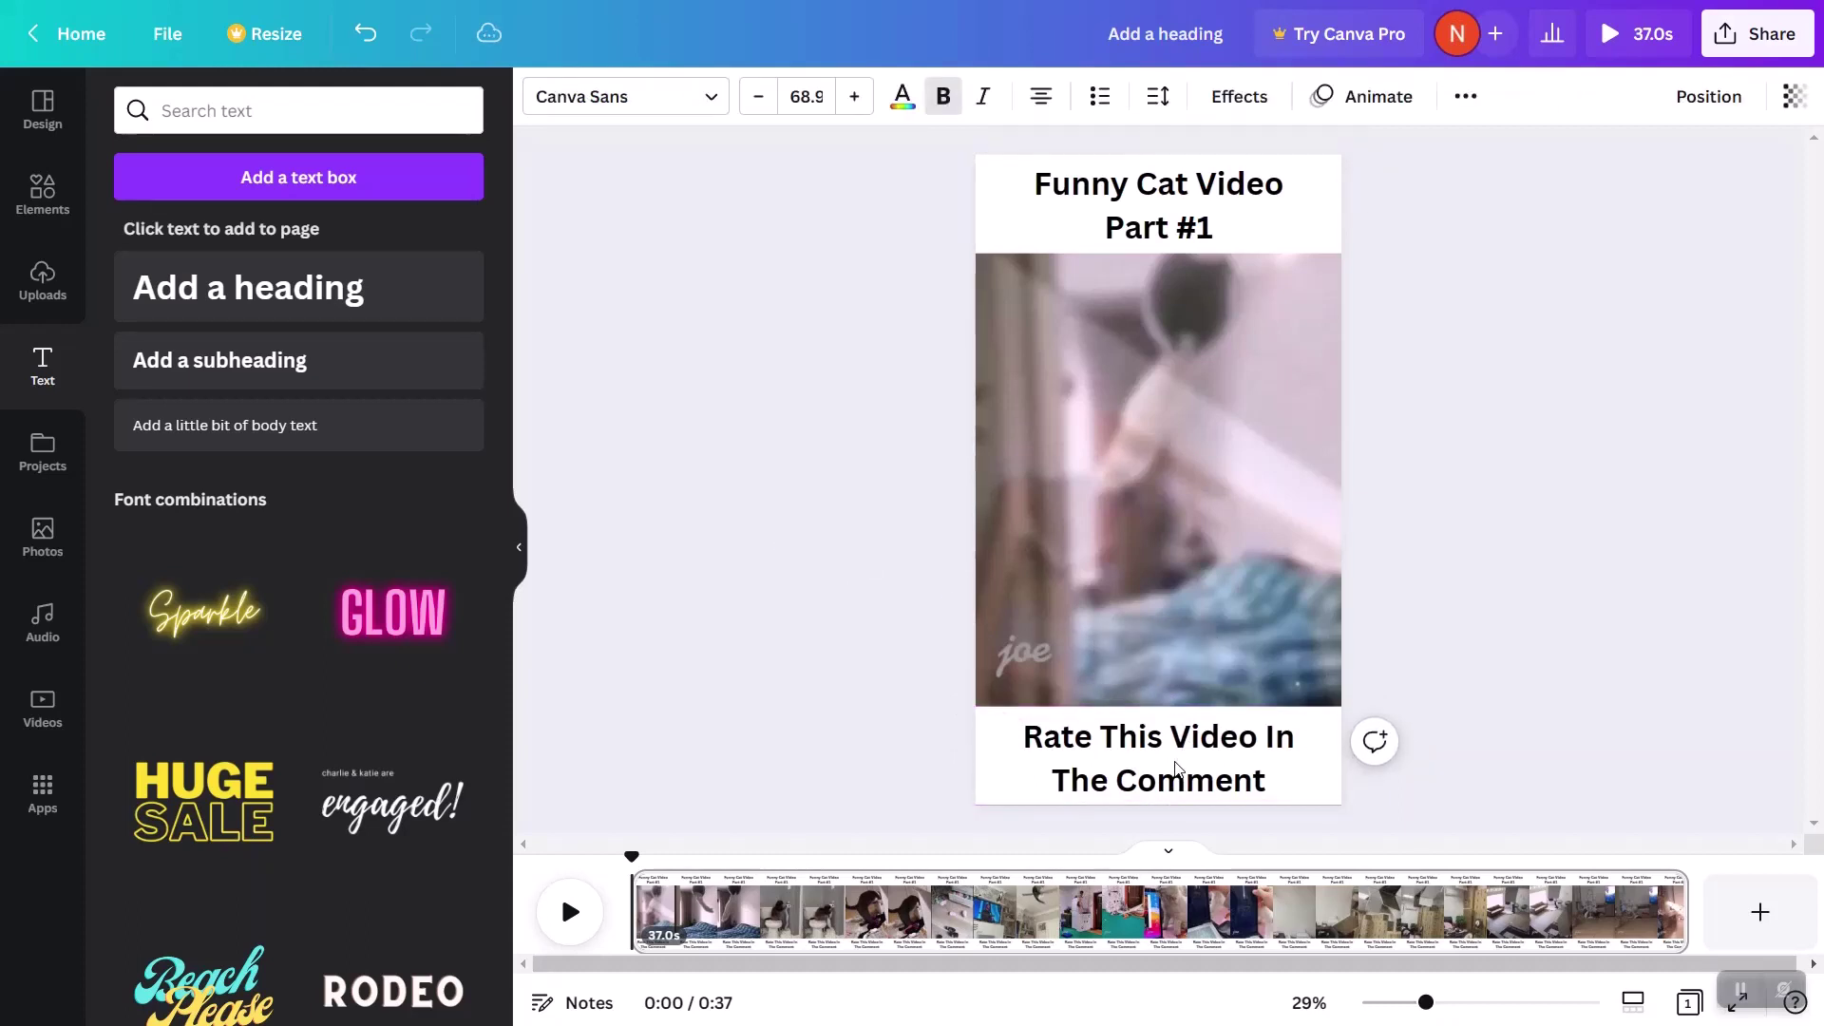
click(1176, 767)
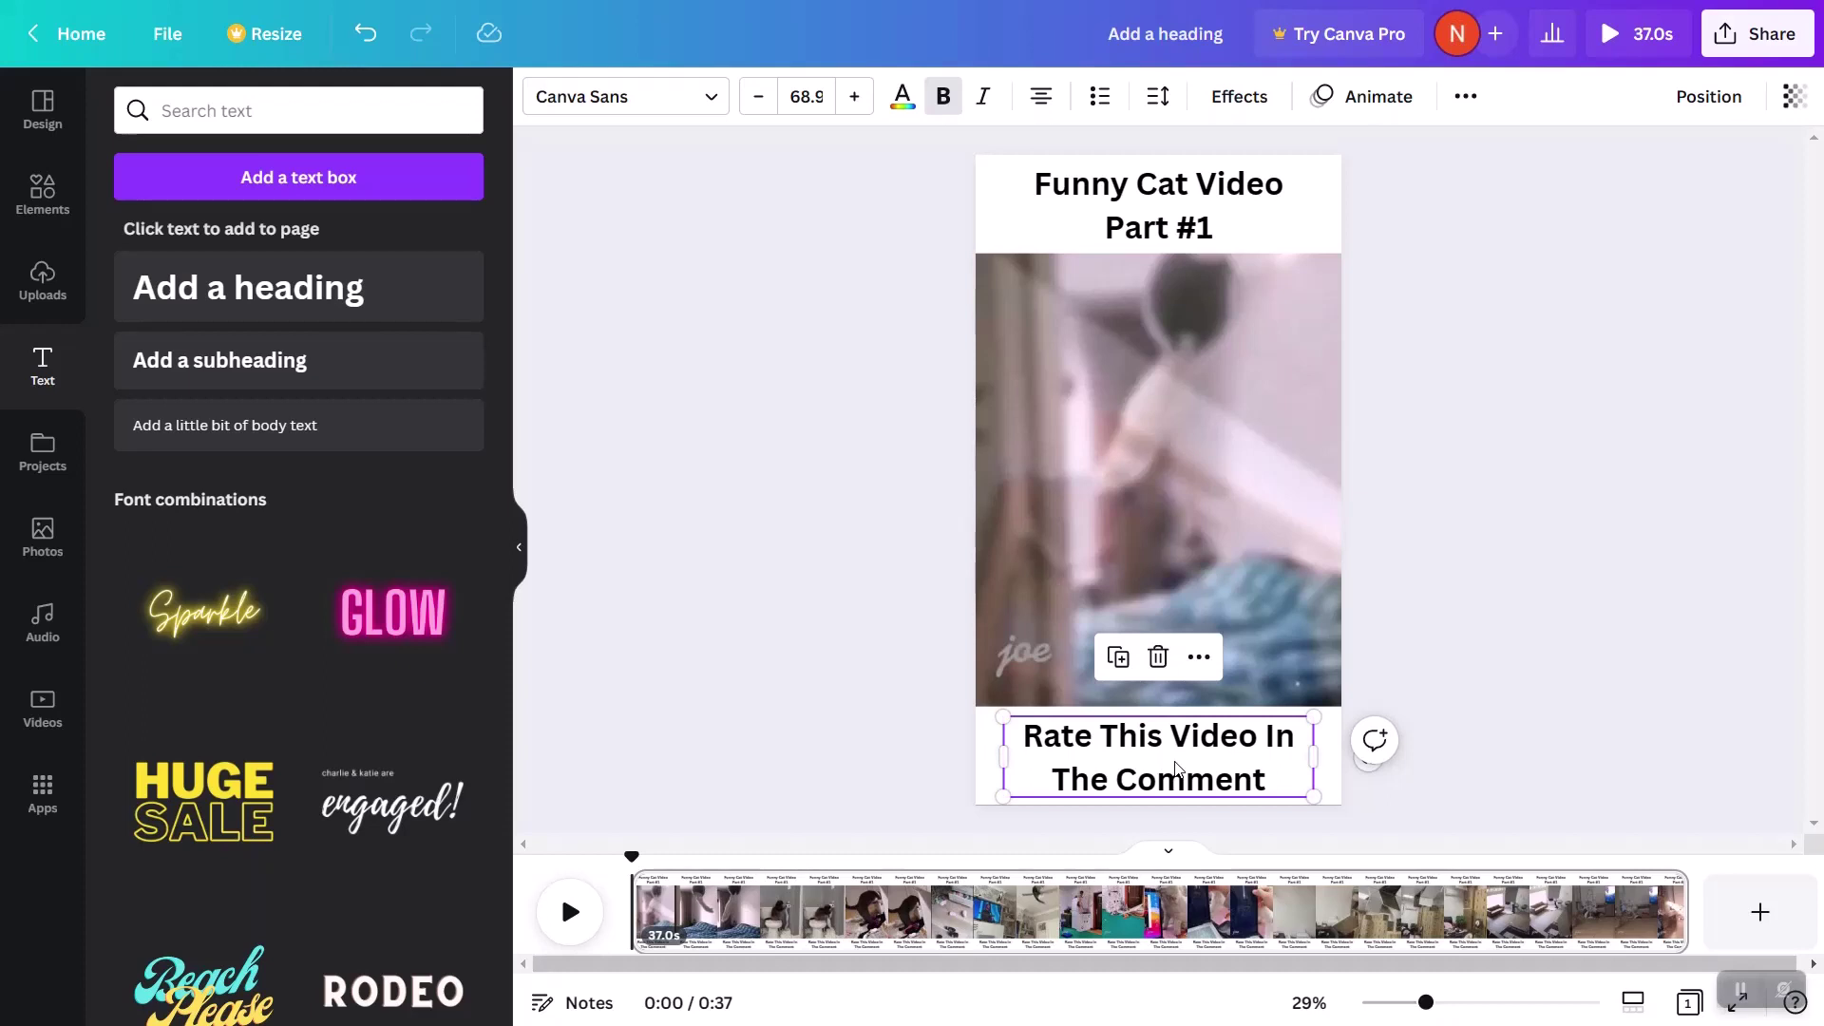
click(694, 596)
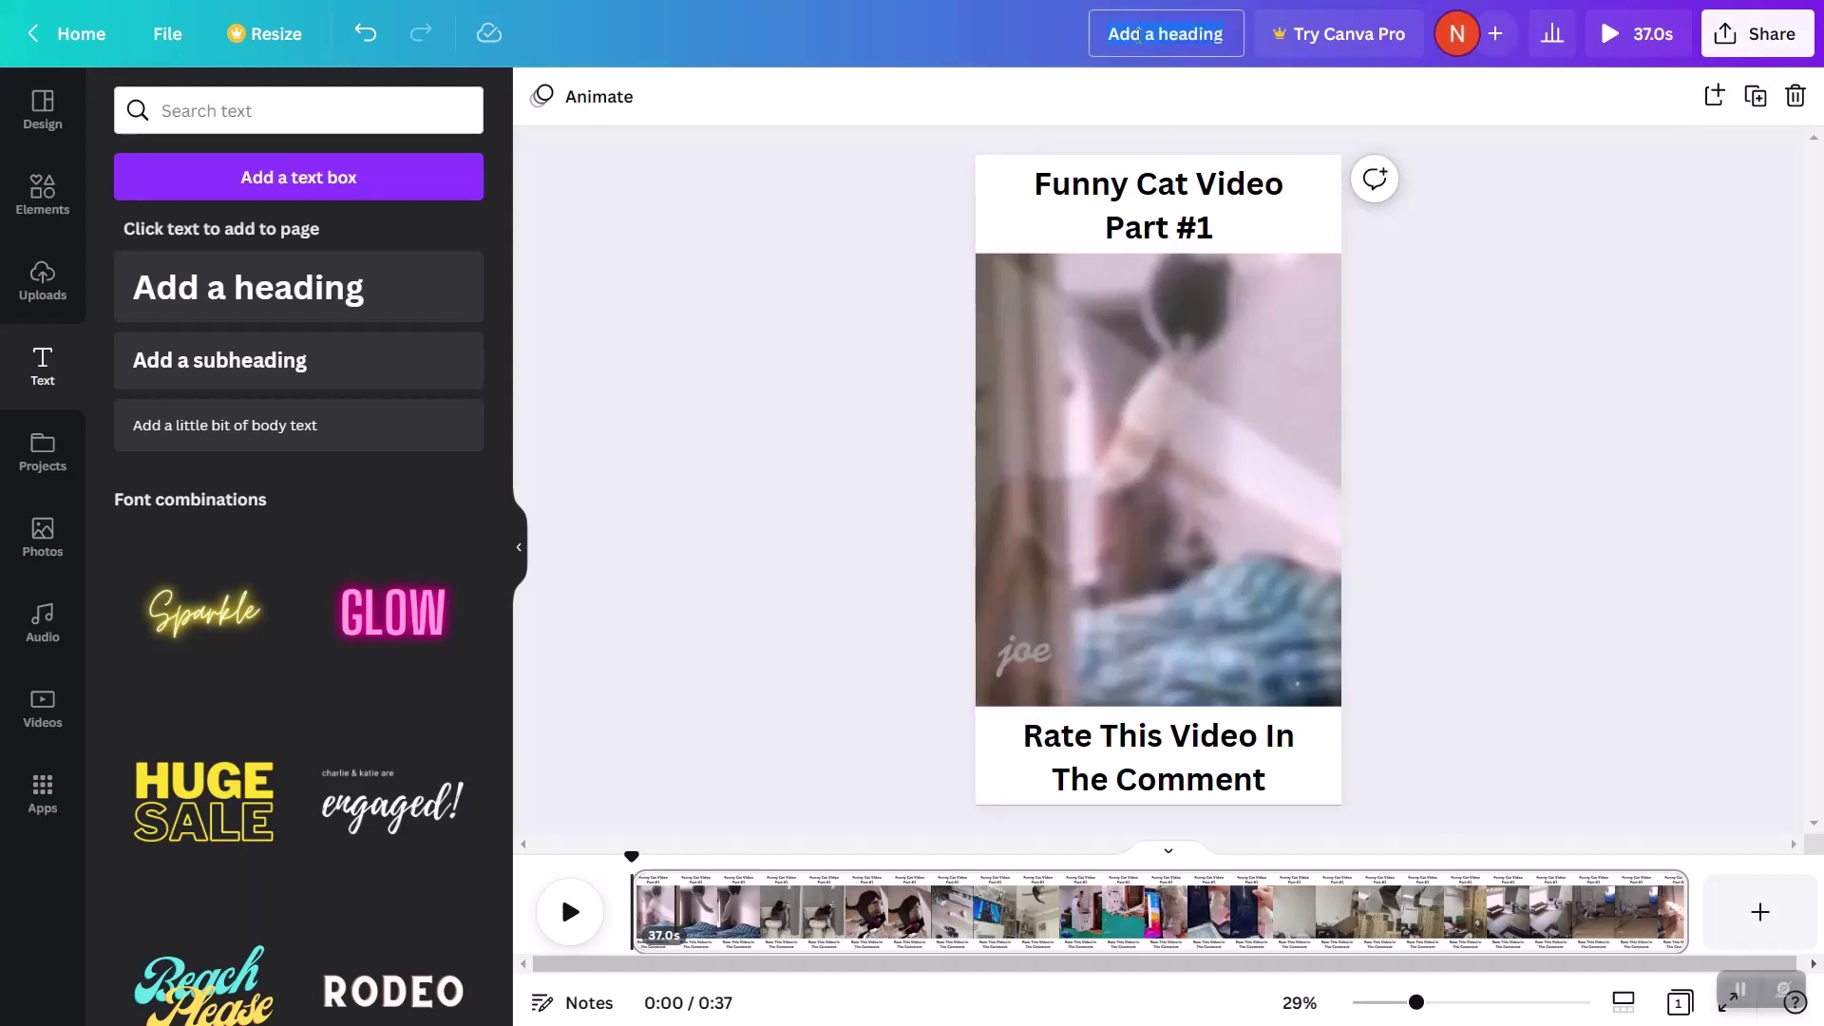
- Rename the design as "Funny Cat Video"
text(Funney)
key(BackSpace)
key(BackSpace)
text(y at)
key(BackSpace)
key(BackSpace)
text(Cat Video)
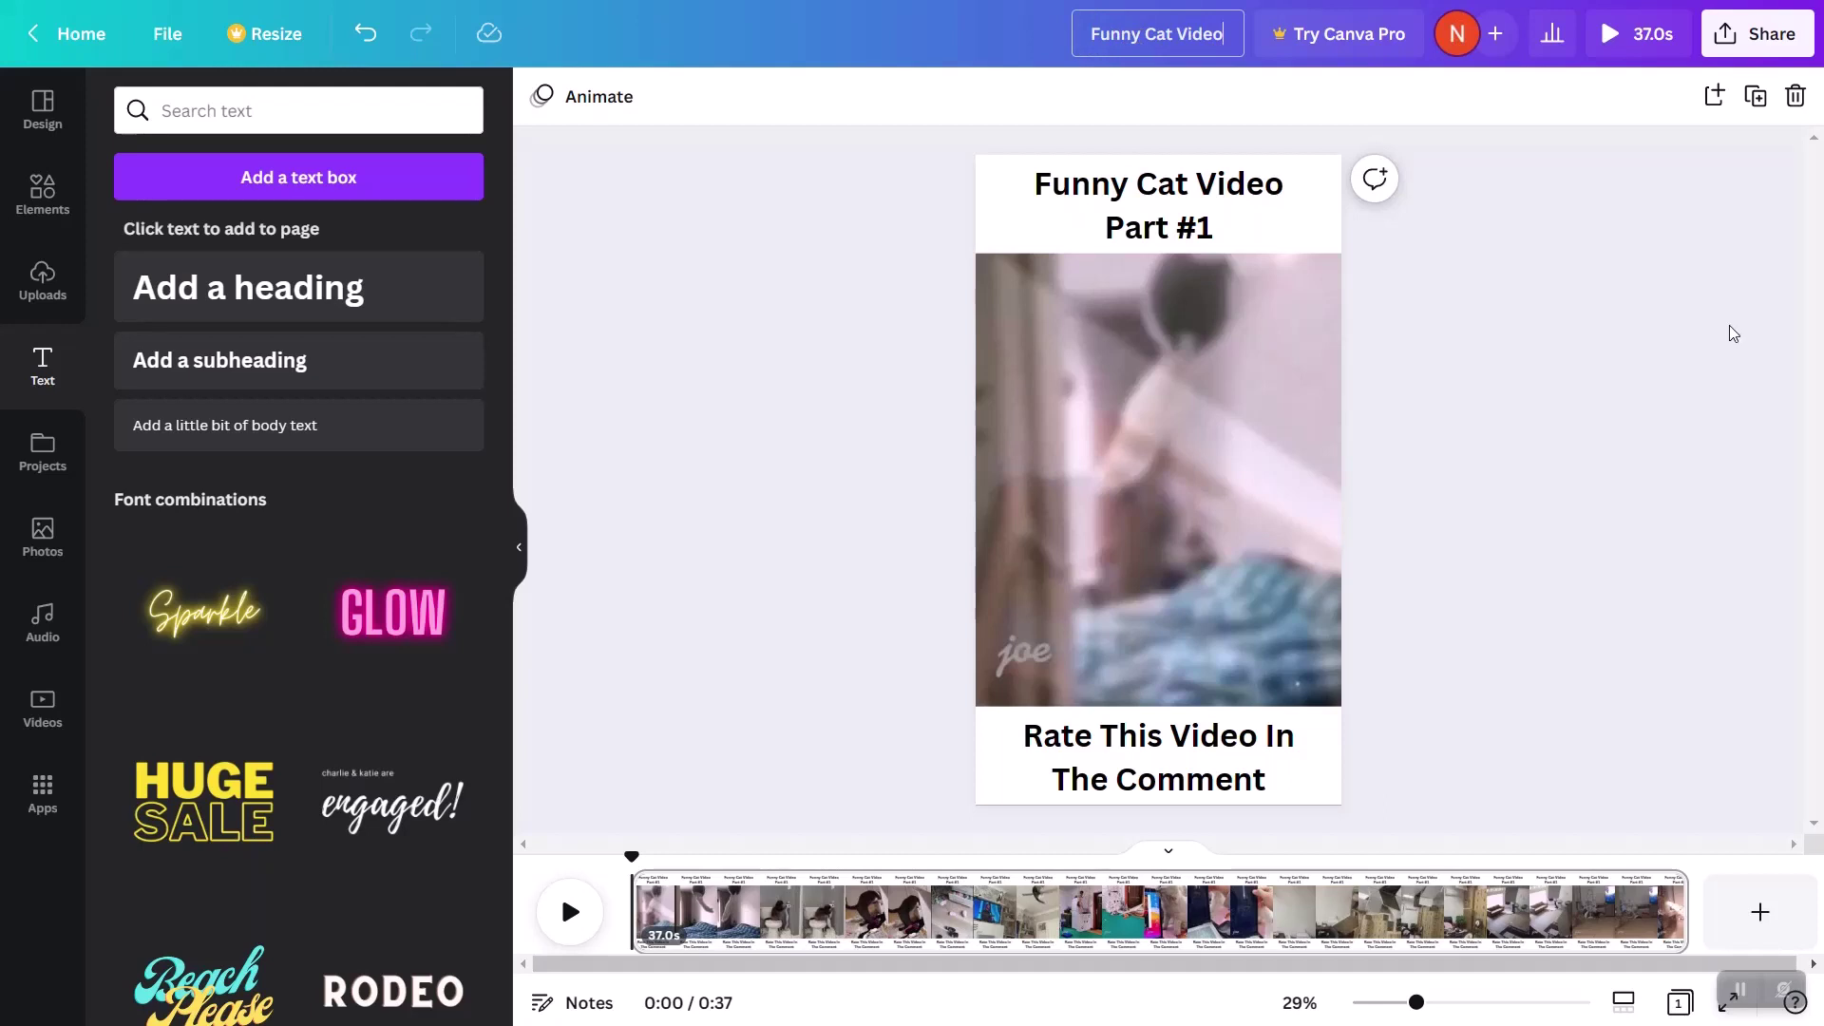
click(1733, 332)
- Download the design as an MP4 video in 1080p and save it to the computer as Funny Cat Video.mp4
click(1757, 55)
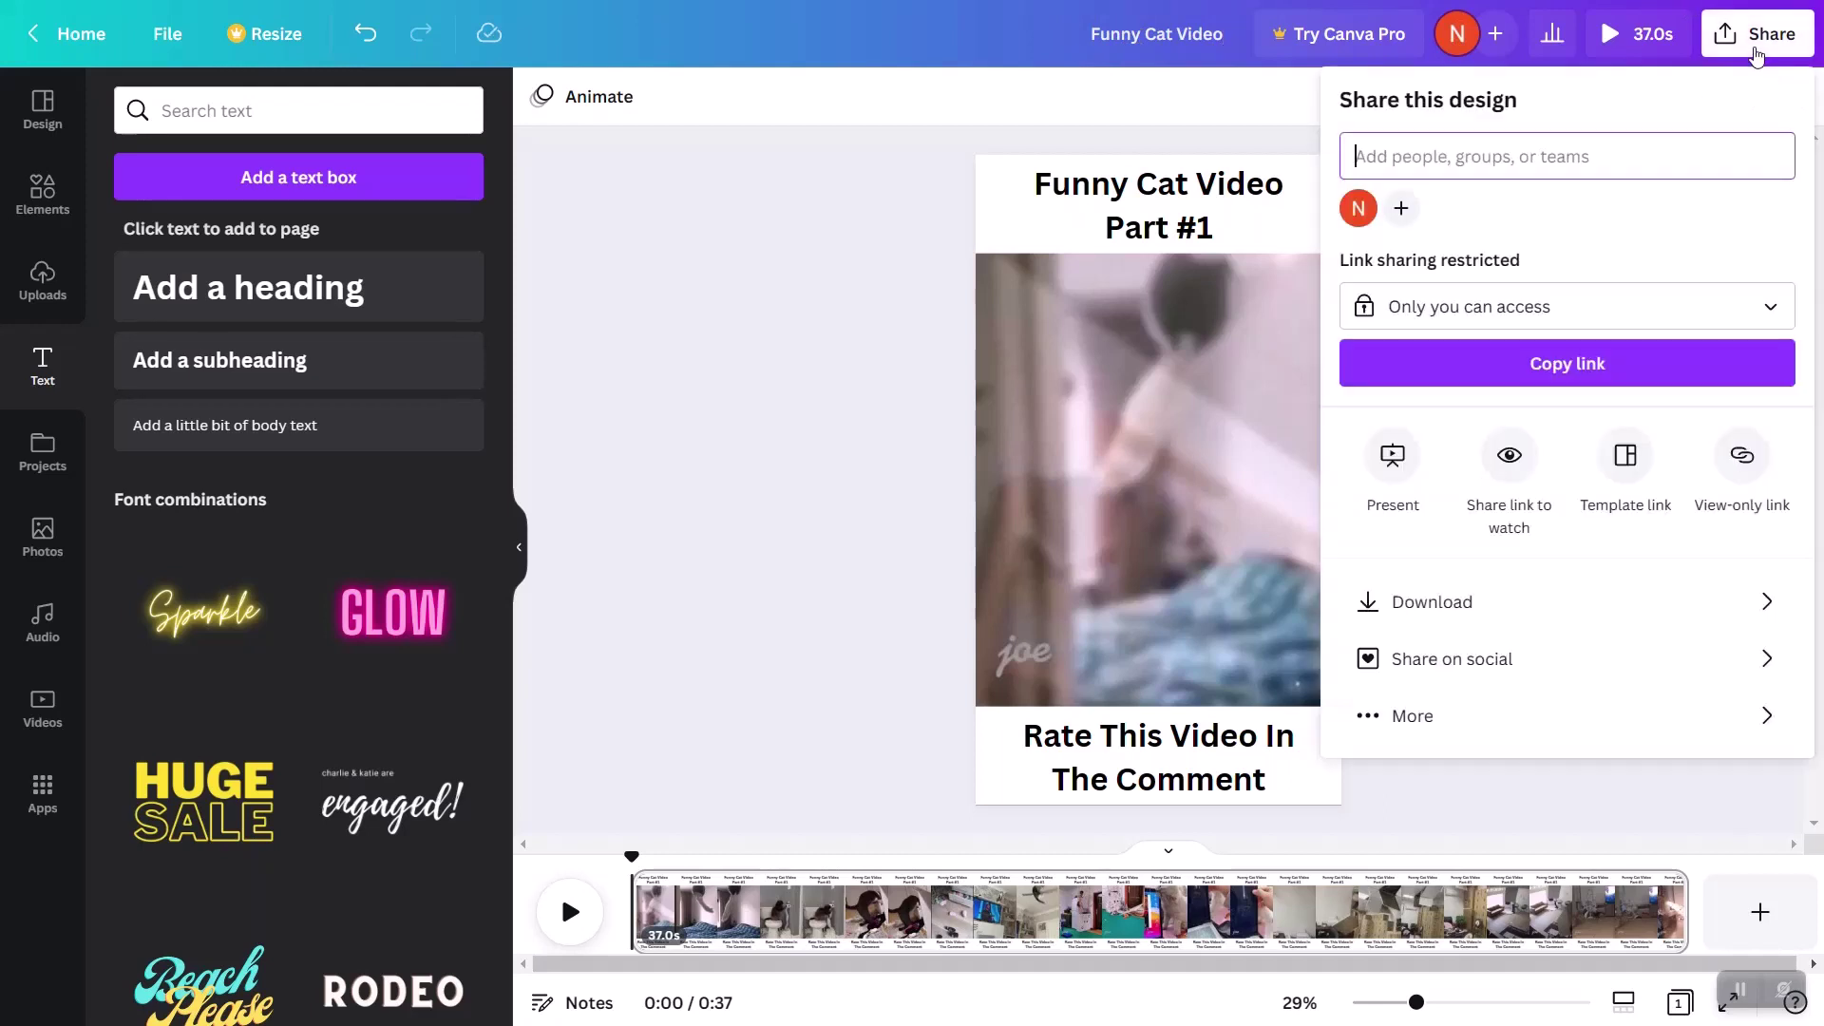
click(1418, 615)
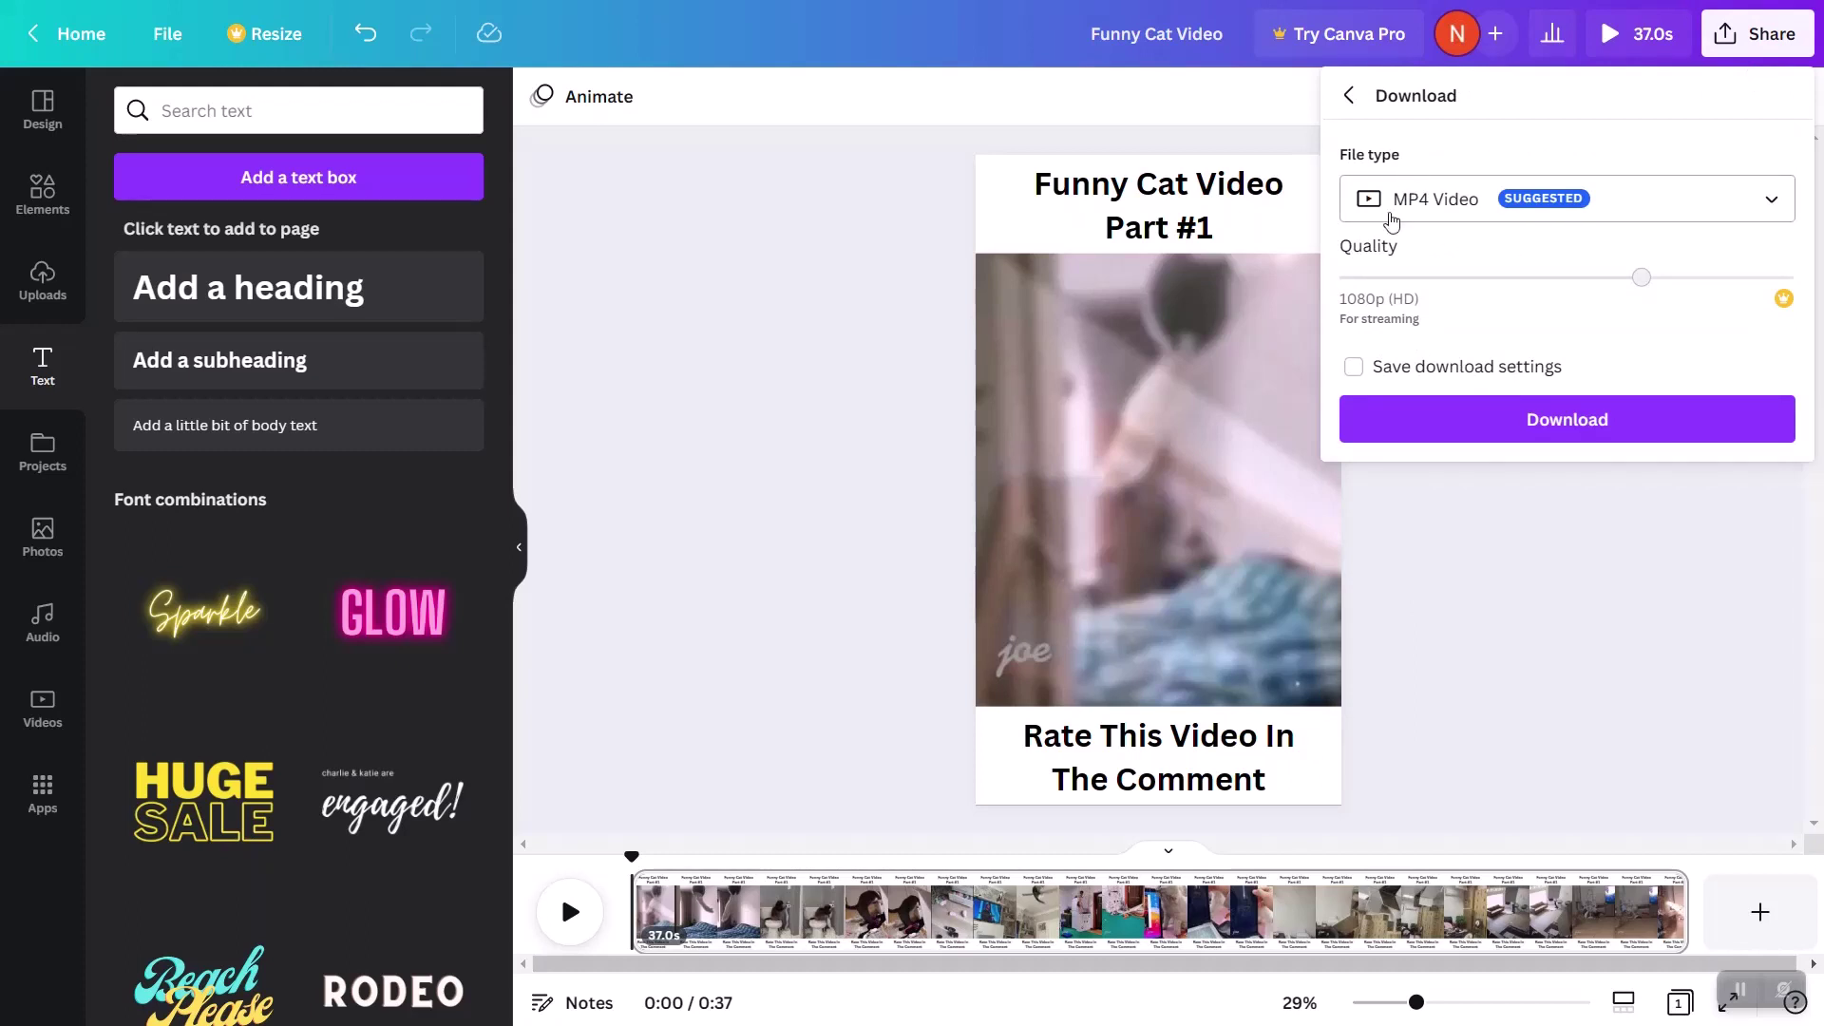
click(1461, 430)
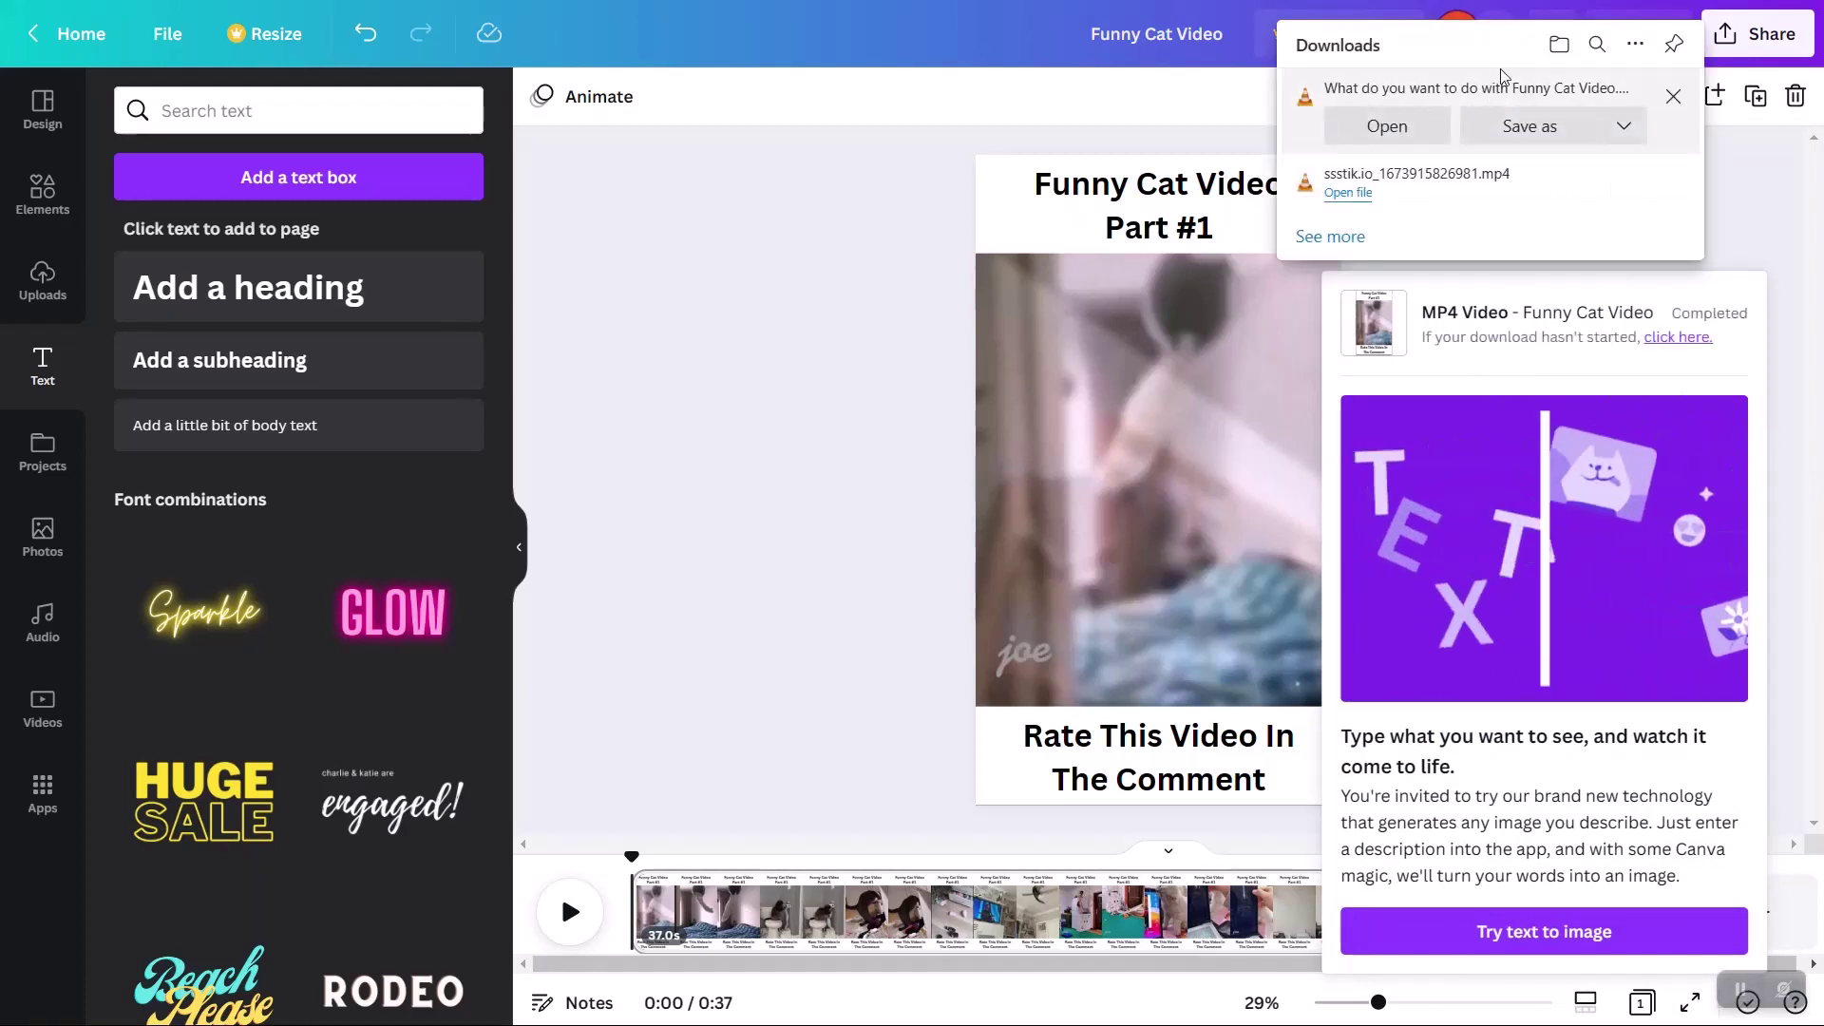
click(1520, 133)
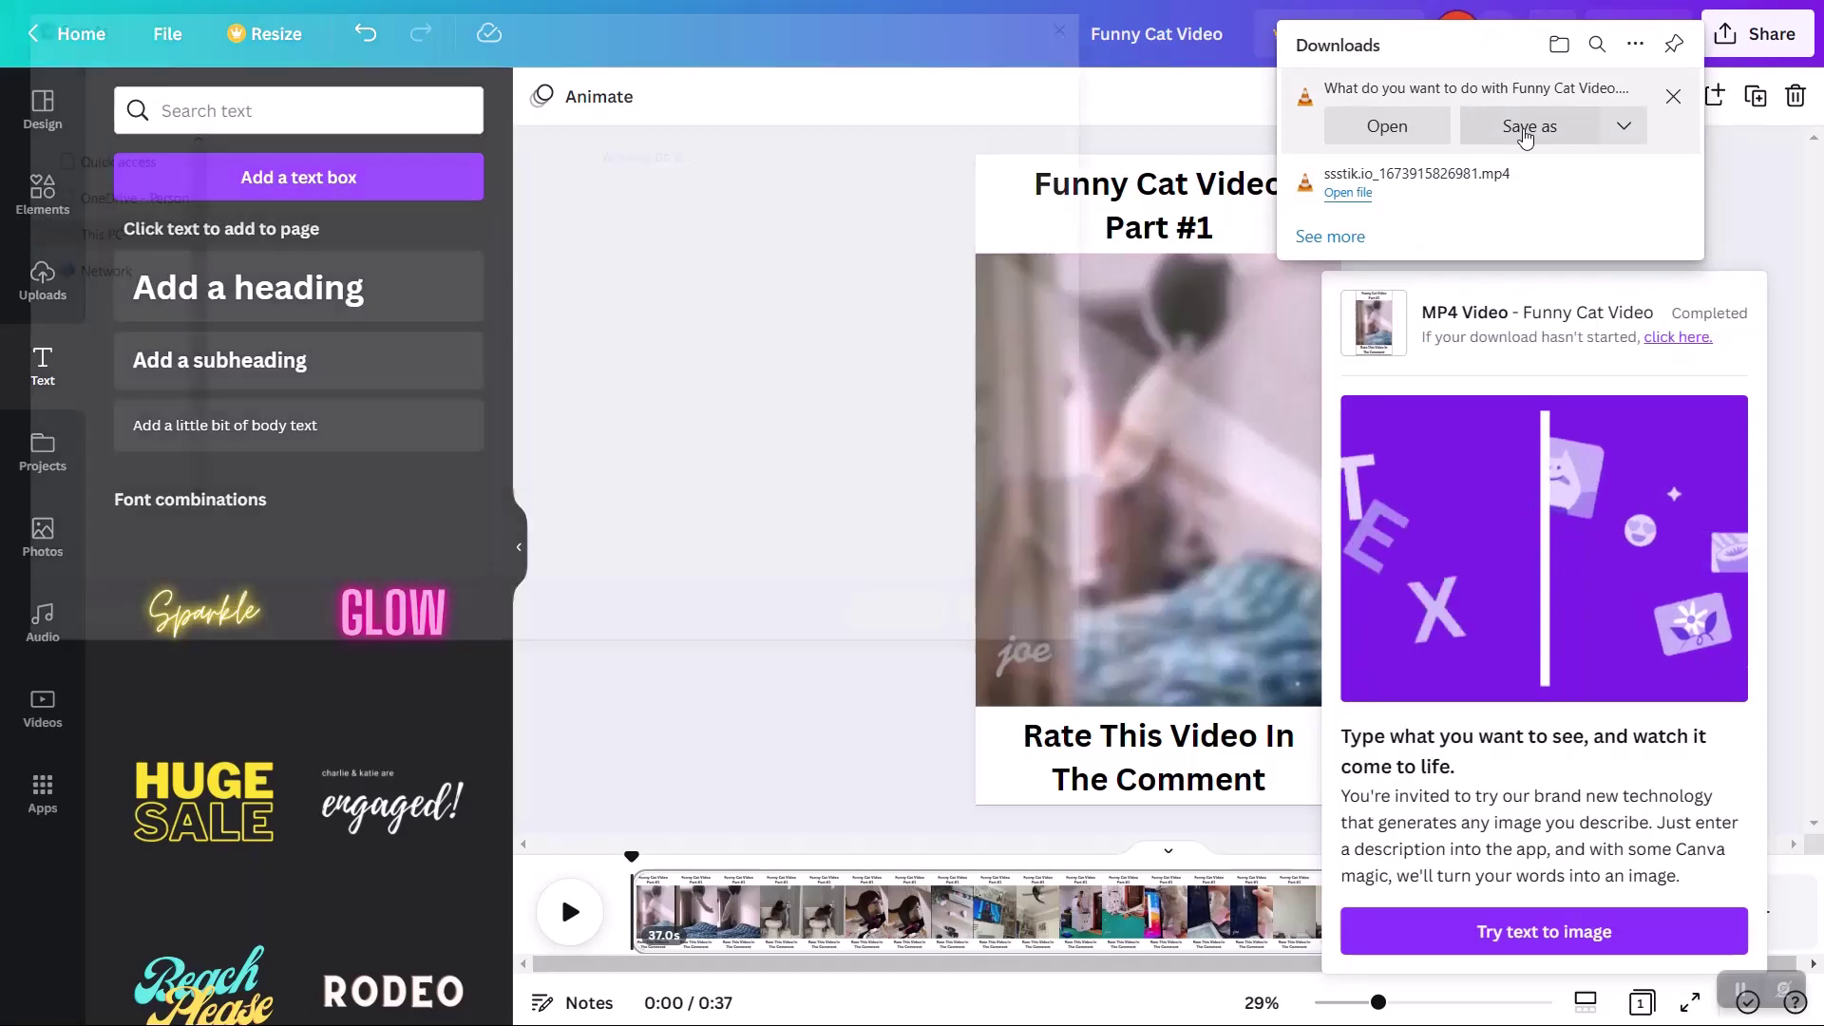
click(911, 624)
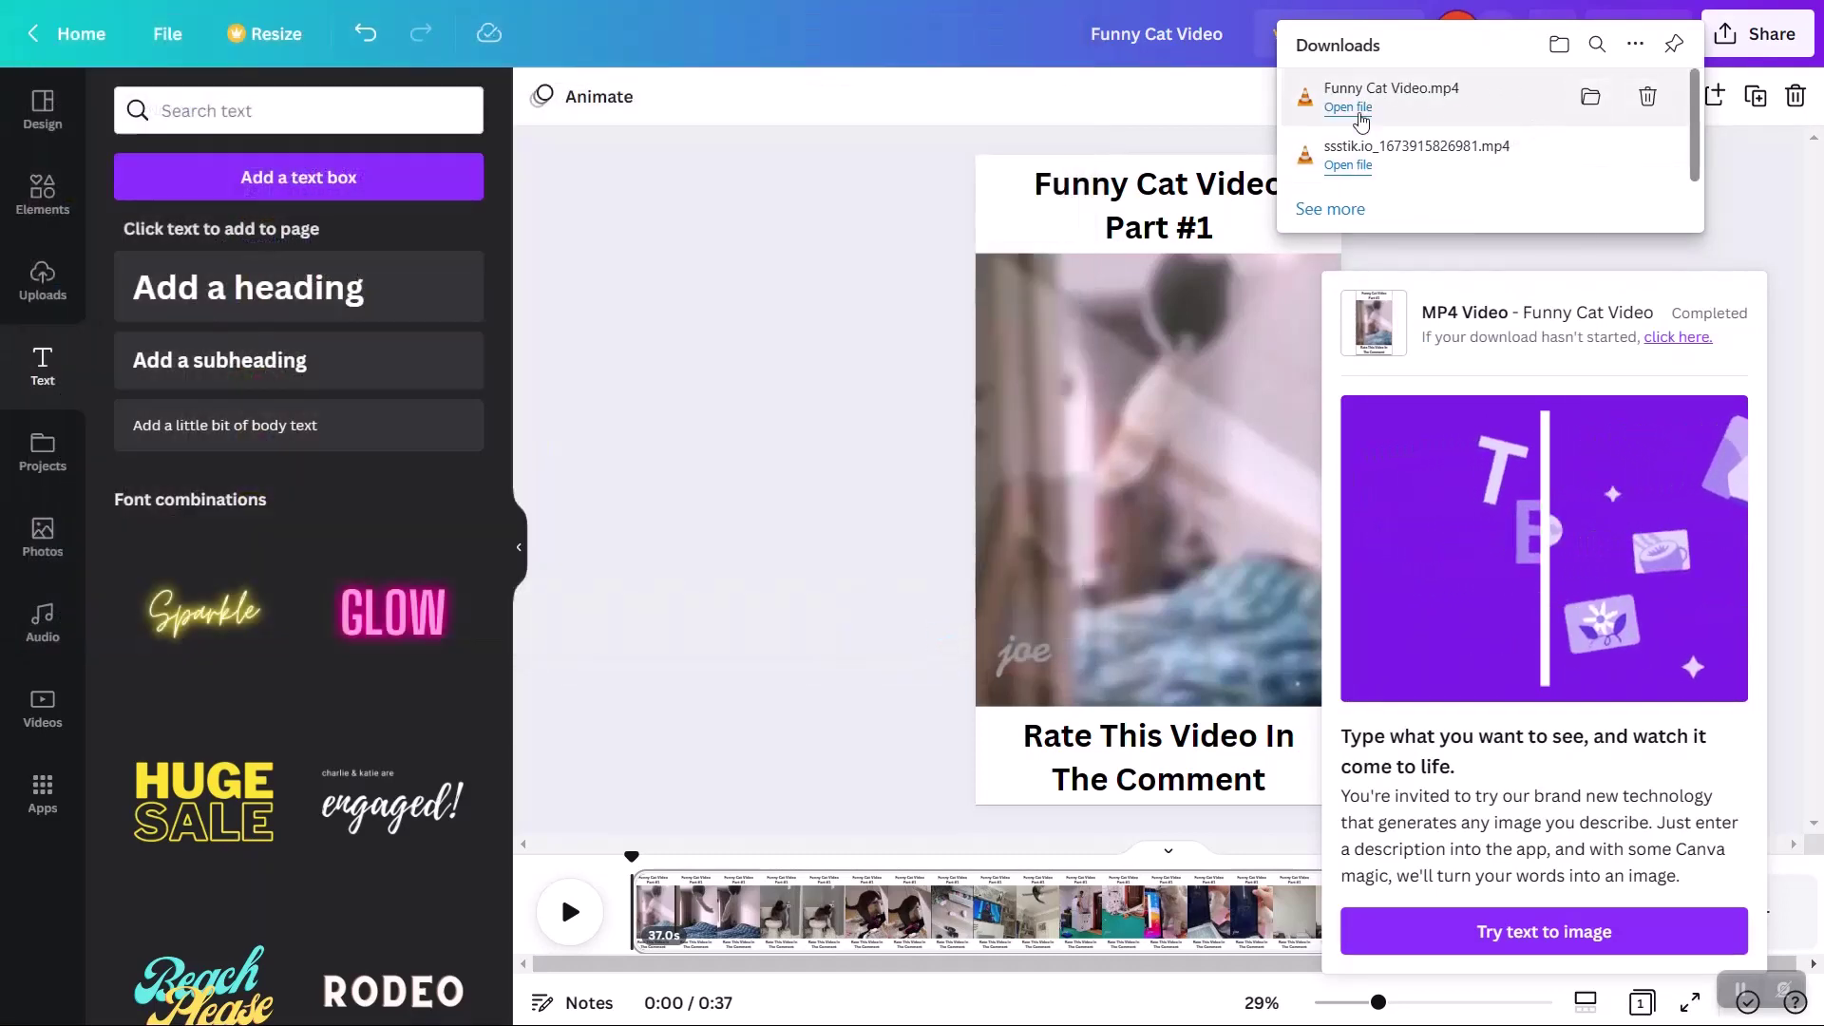
click(724, 313)
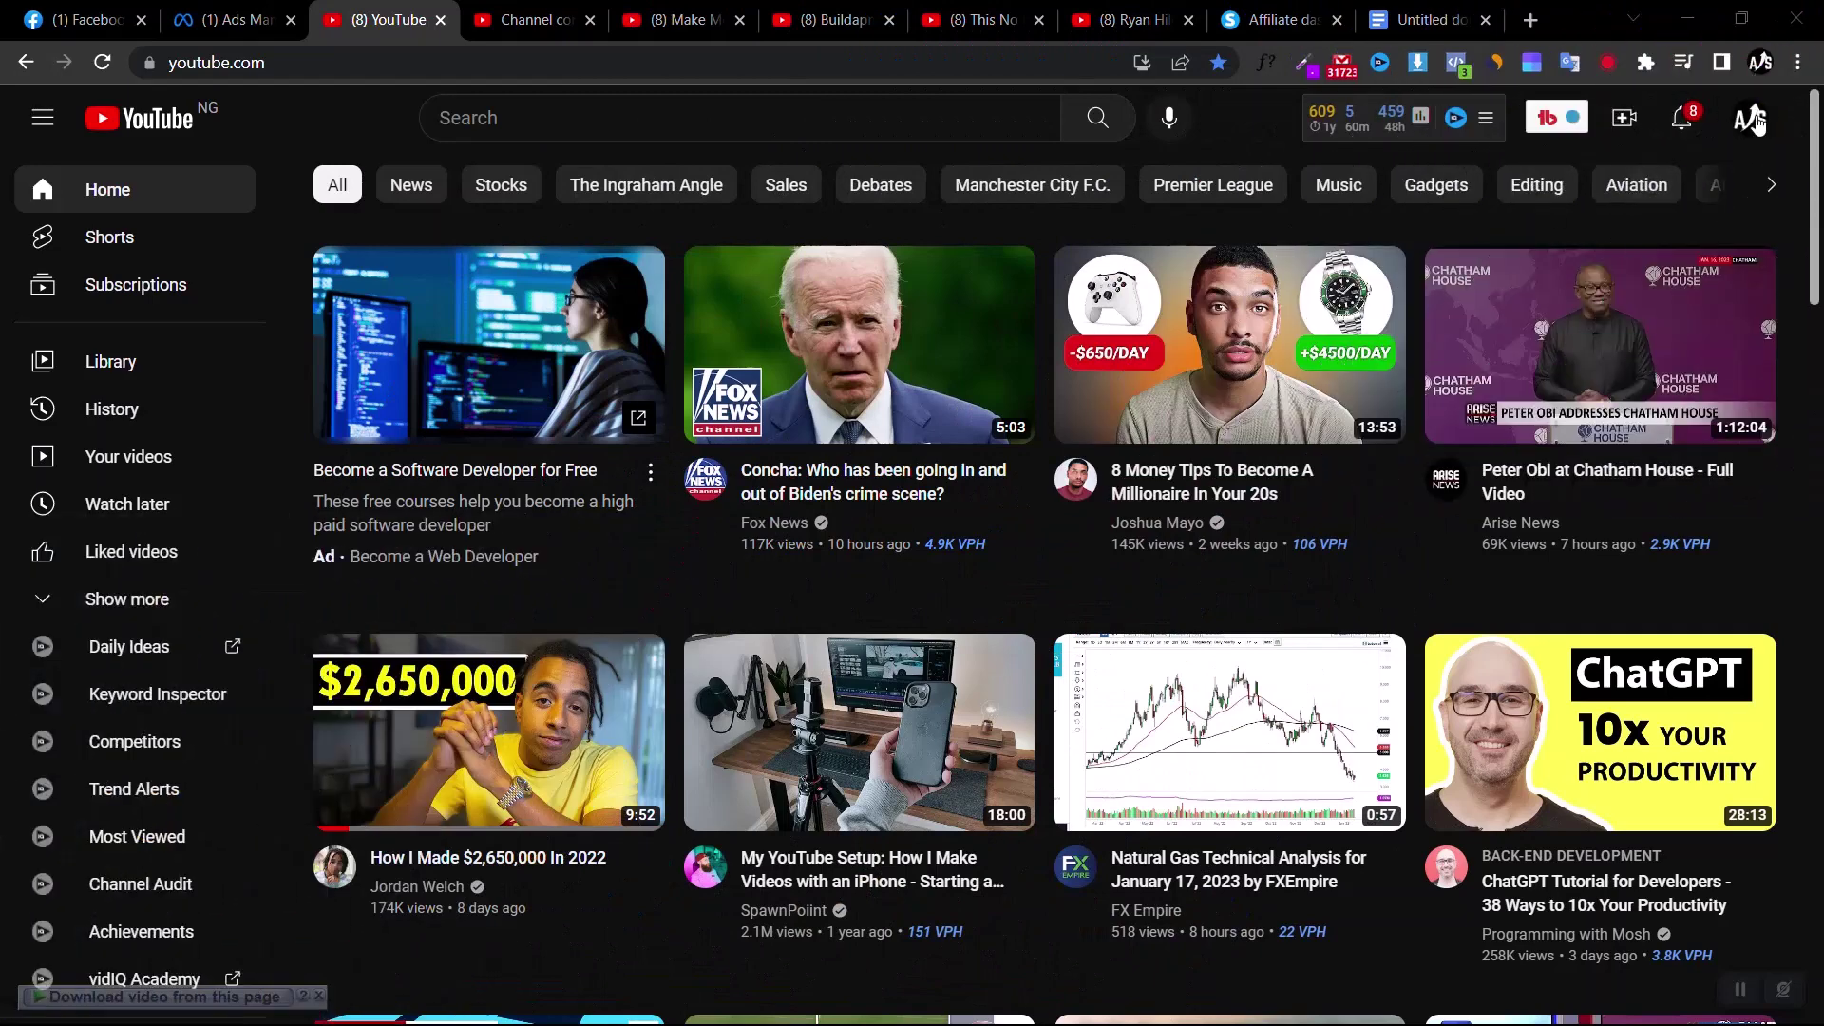
- In YouTube, start a new video upload with the Funny Cat Video file from the Downloads folder
click(1628, 121)
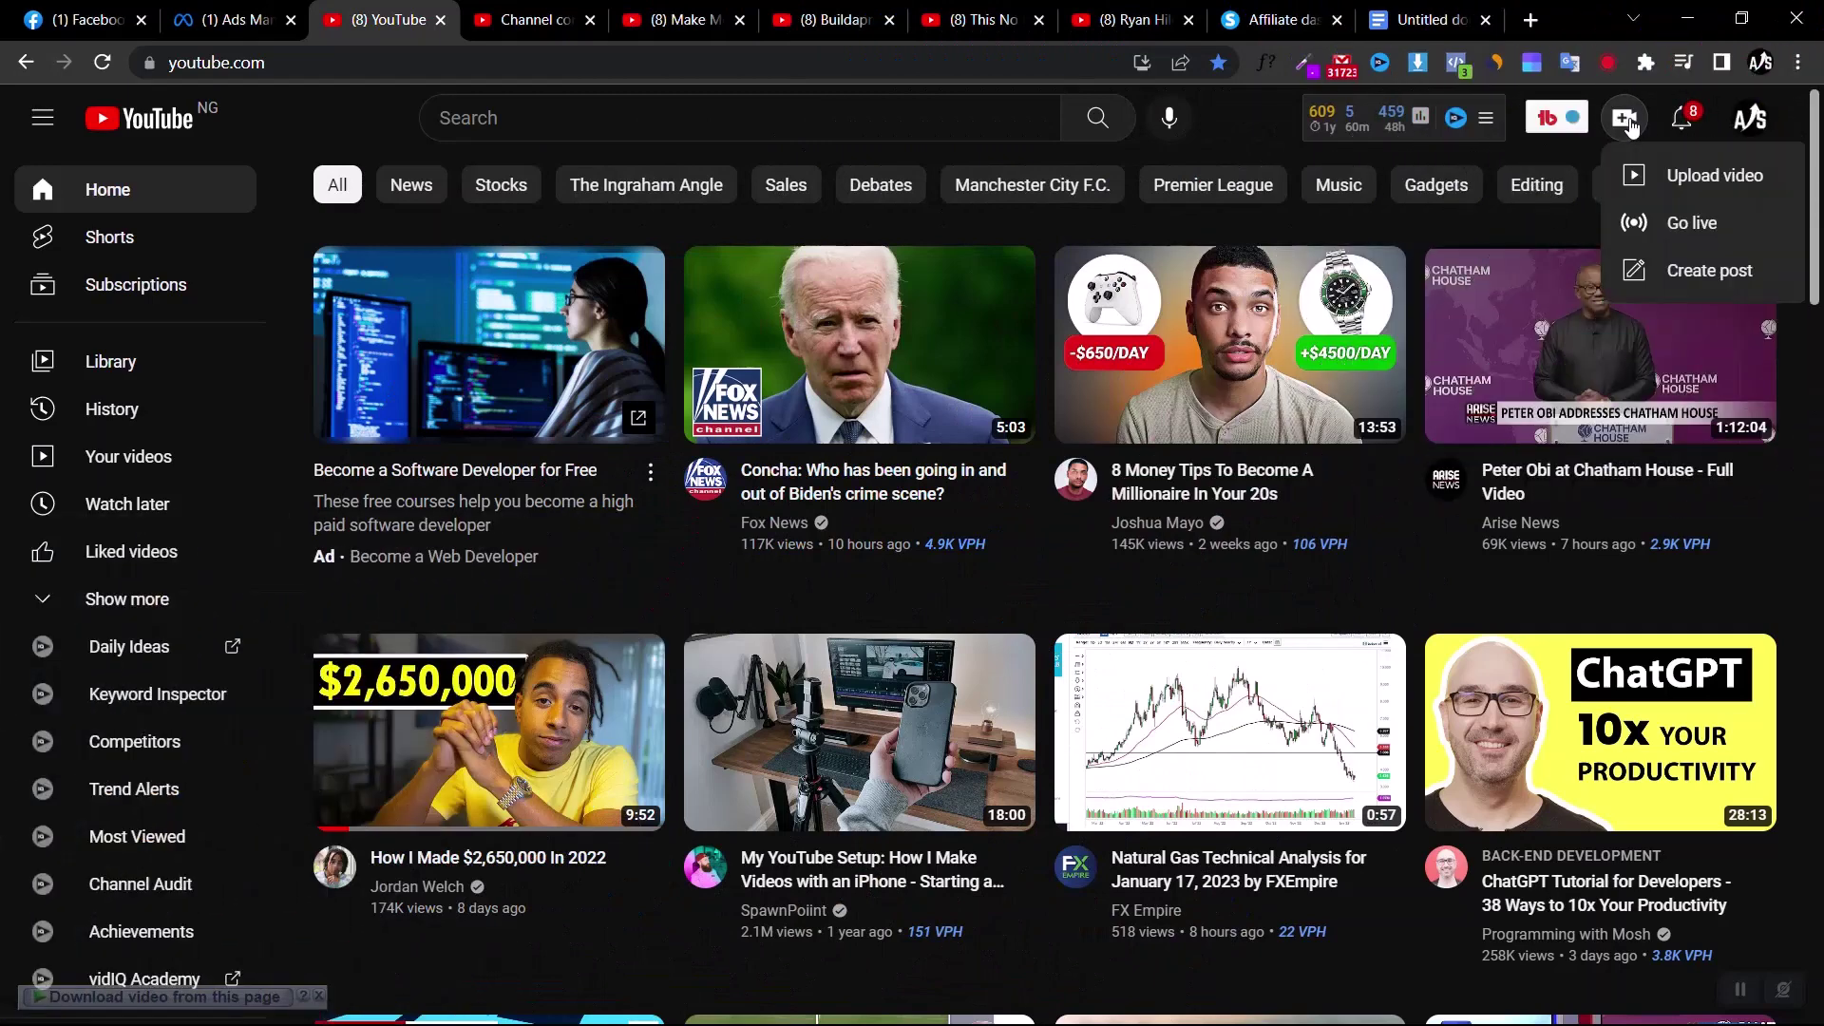
click(1696, 184)
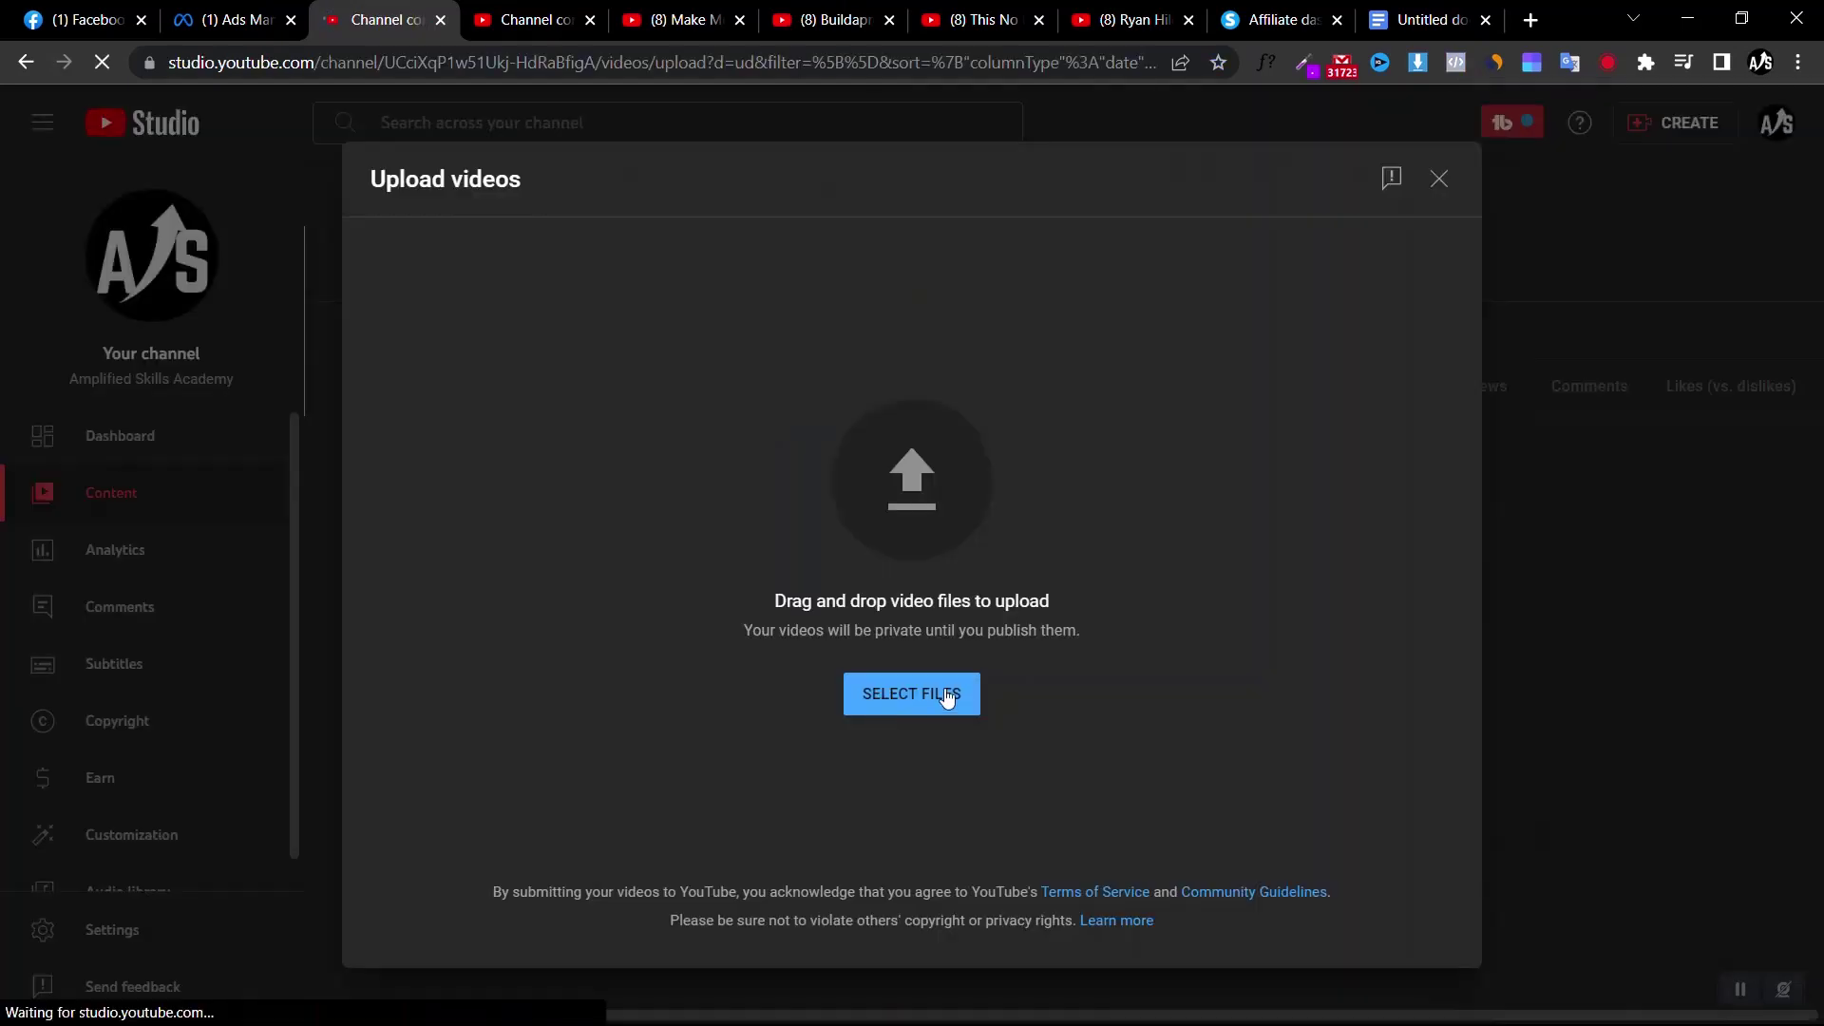
click(899, 703)
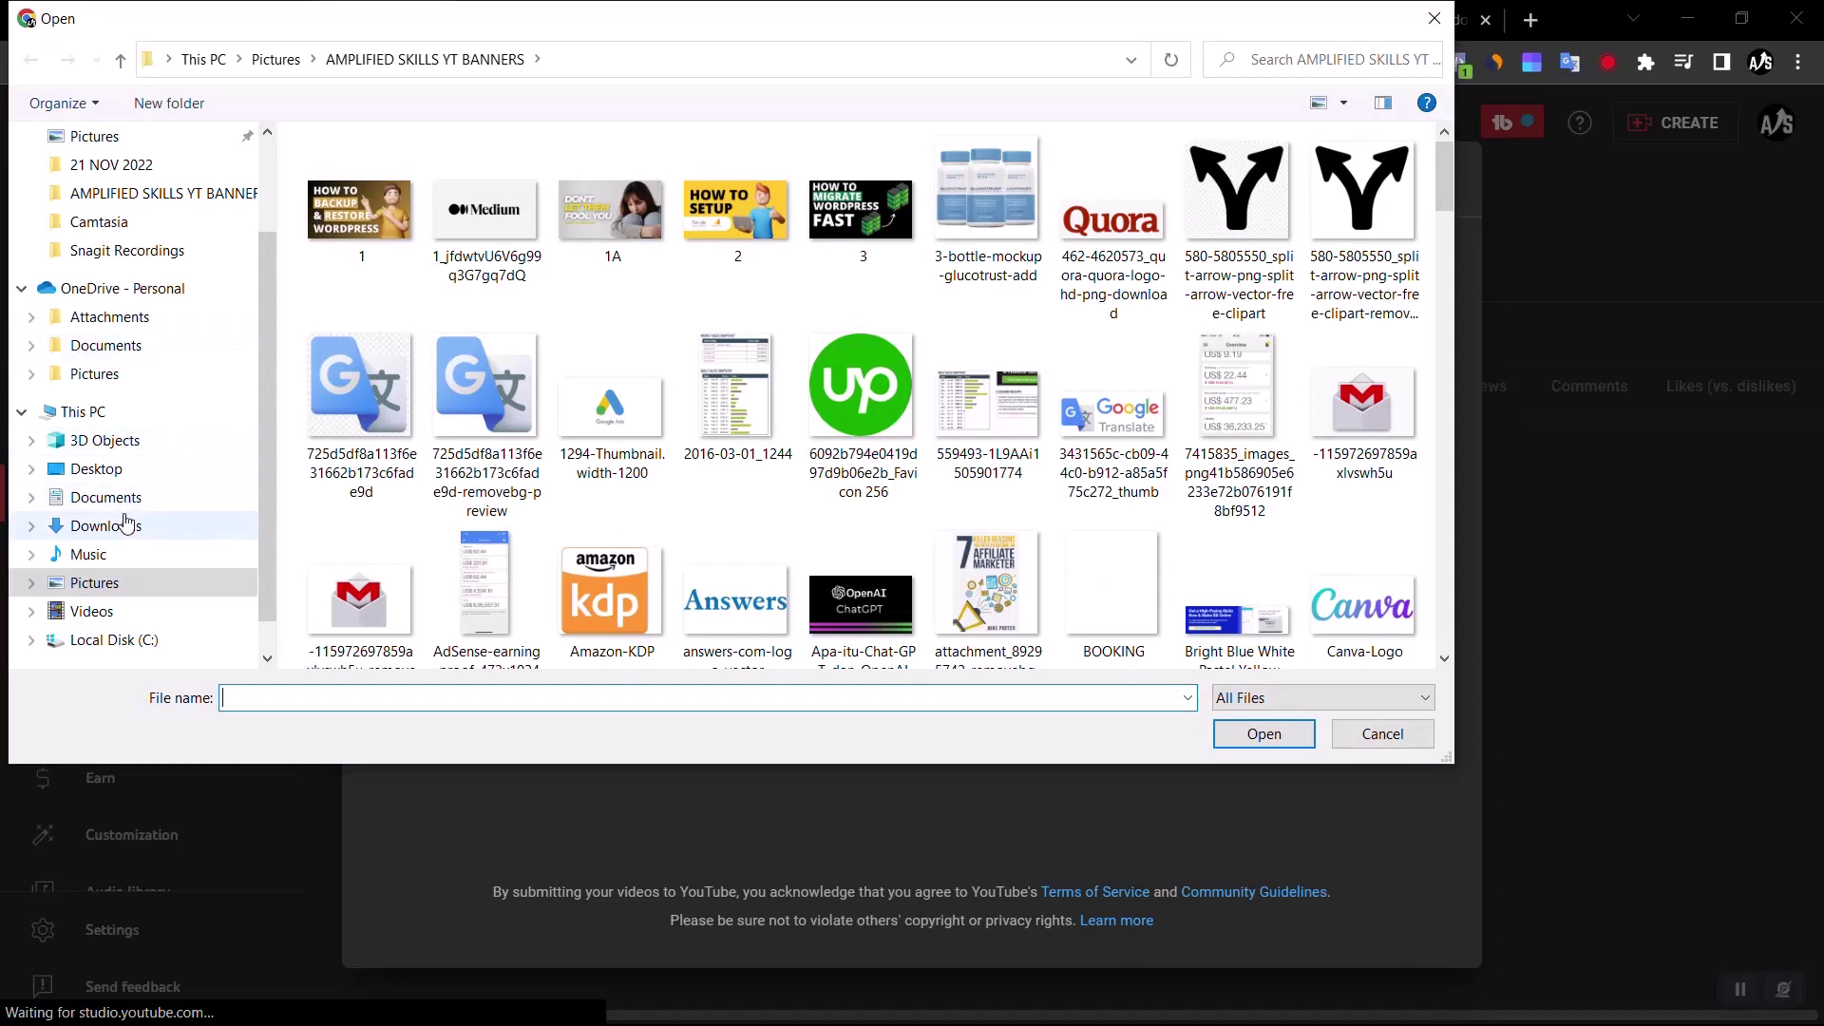
click(106, 525)
click(418, 185)
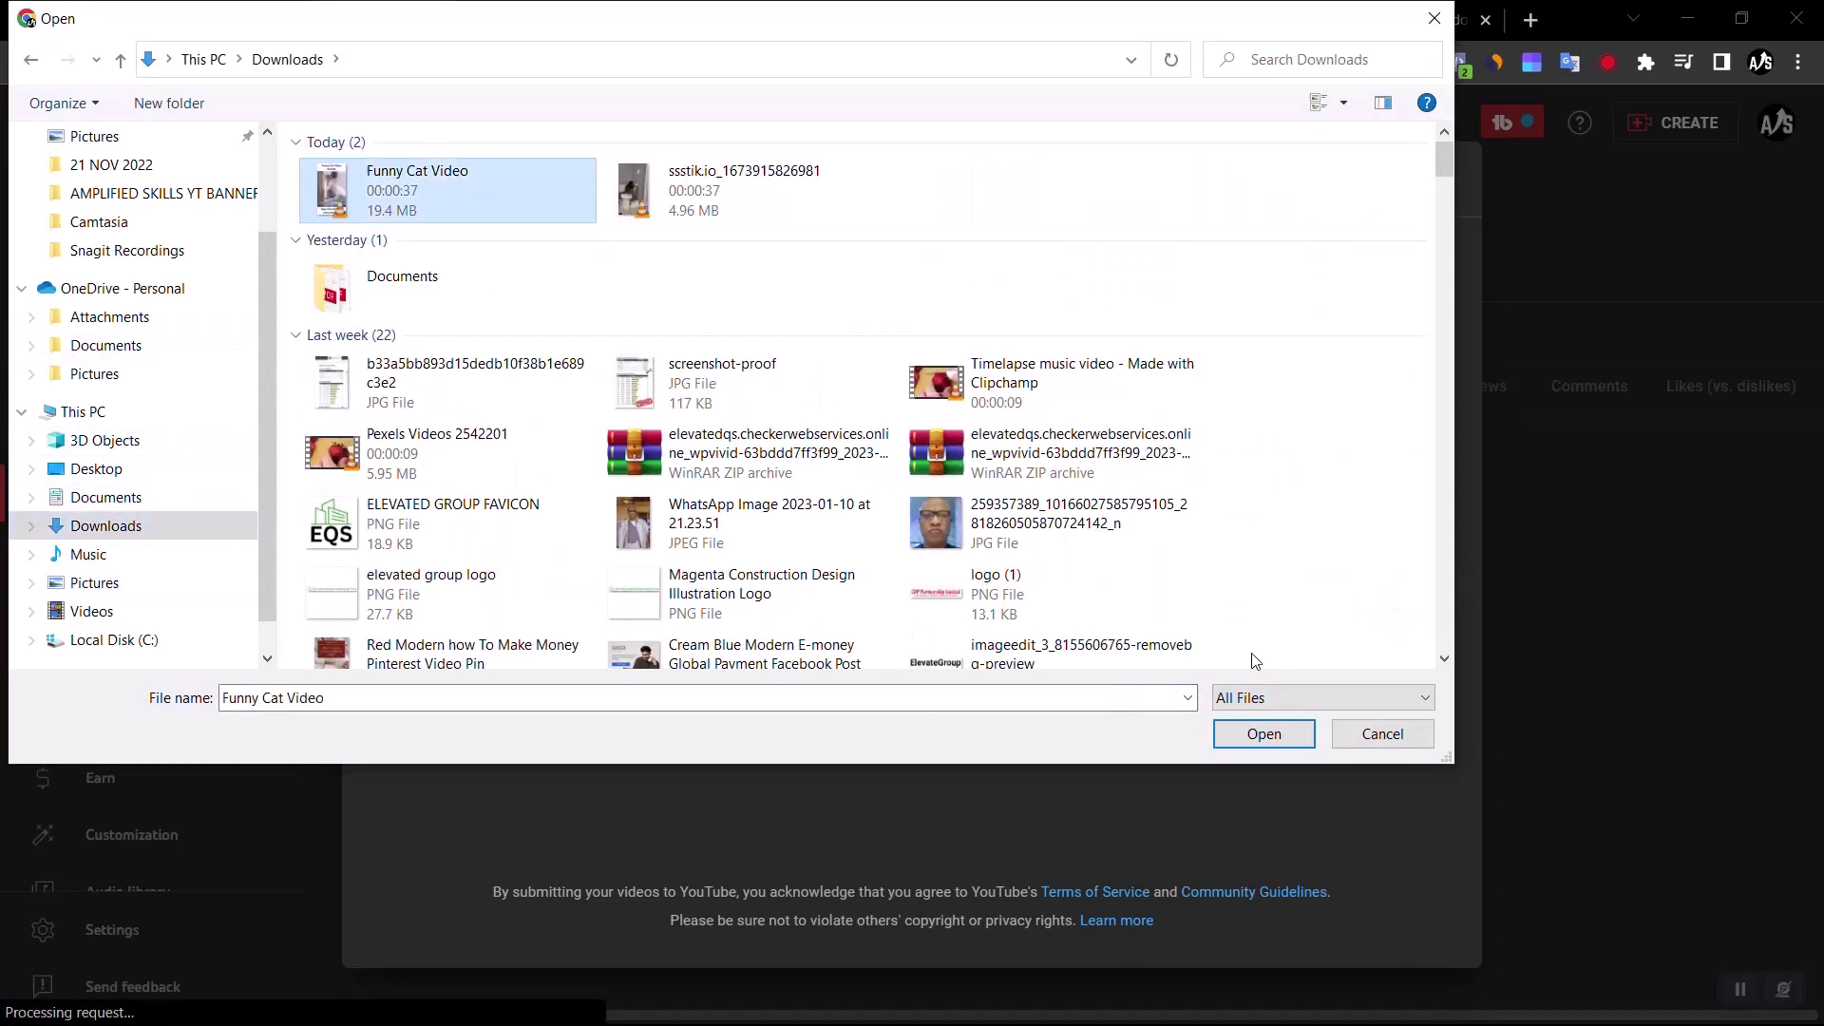
click(1257, 736)
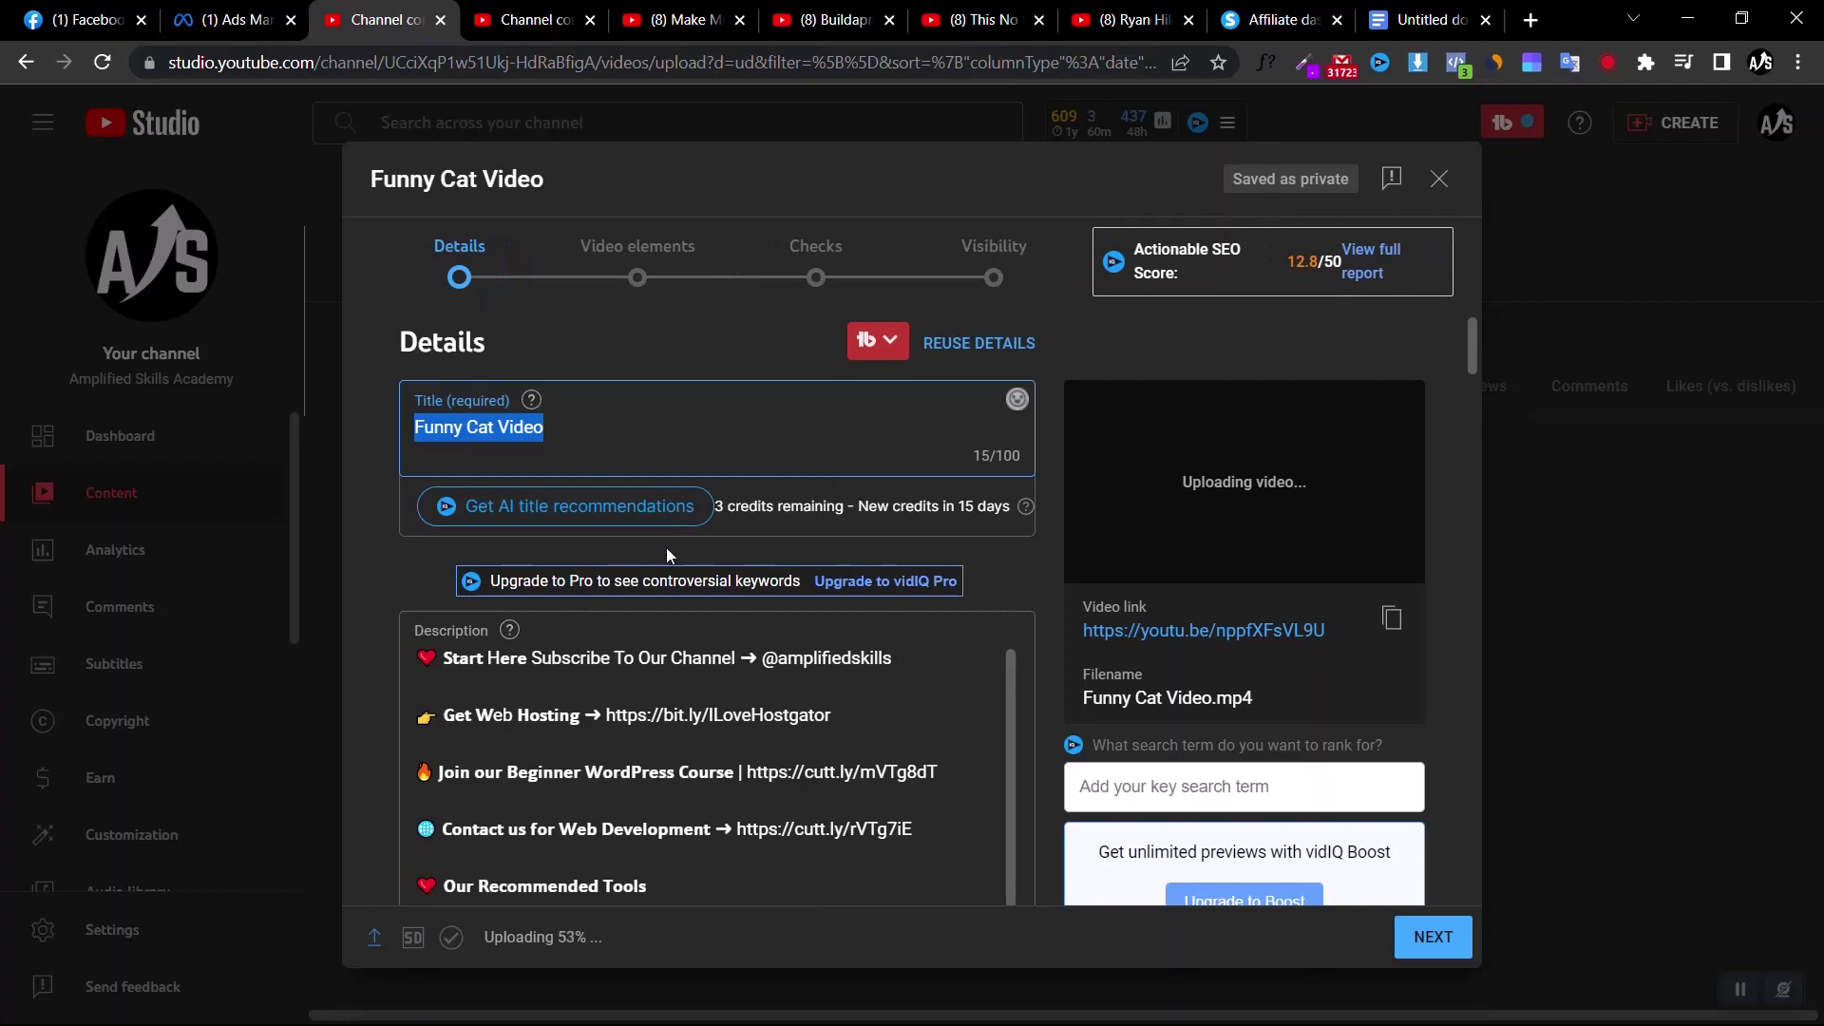
- Insert two line breaks before the first line of the video description to make room for new text
click(419, 659)
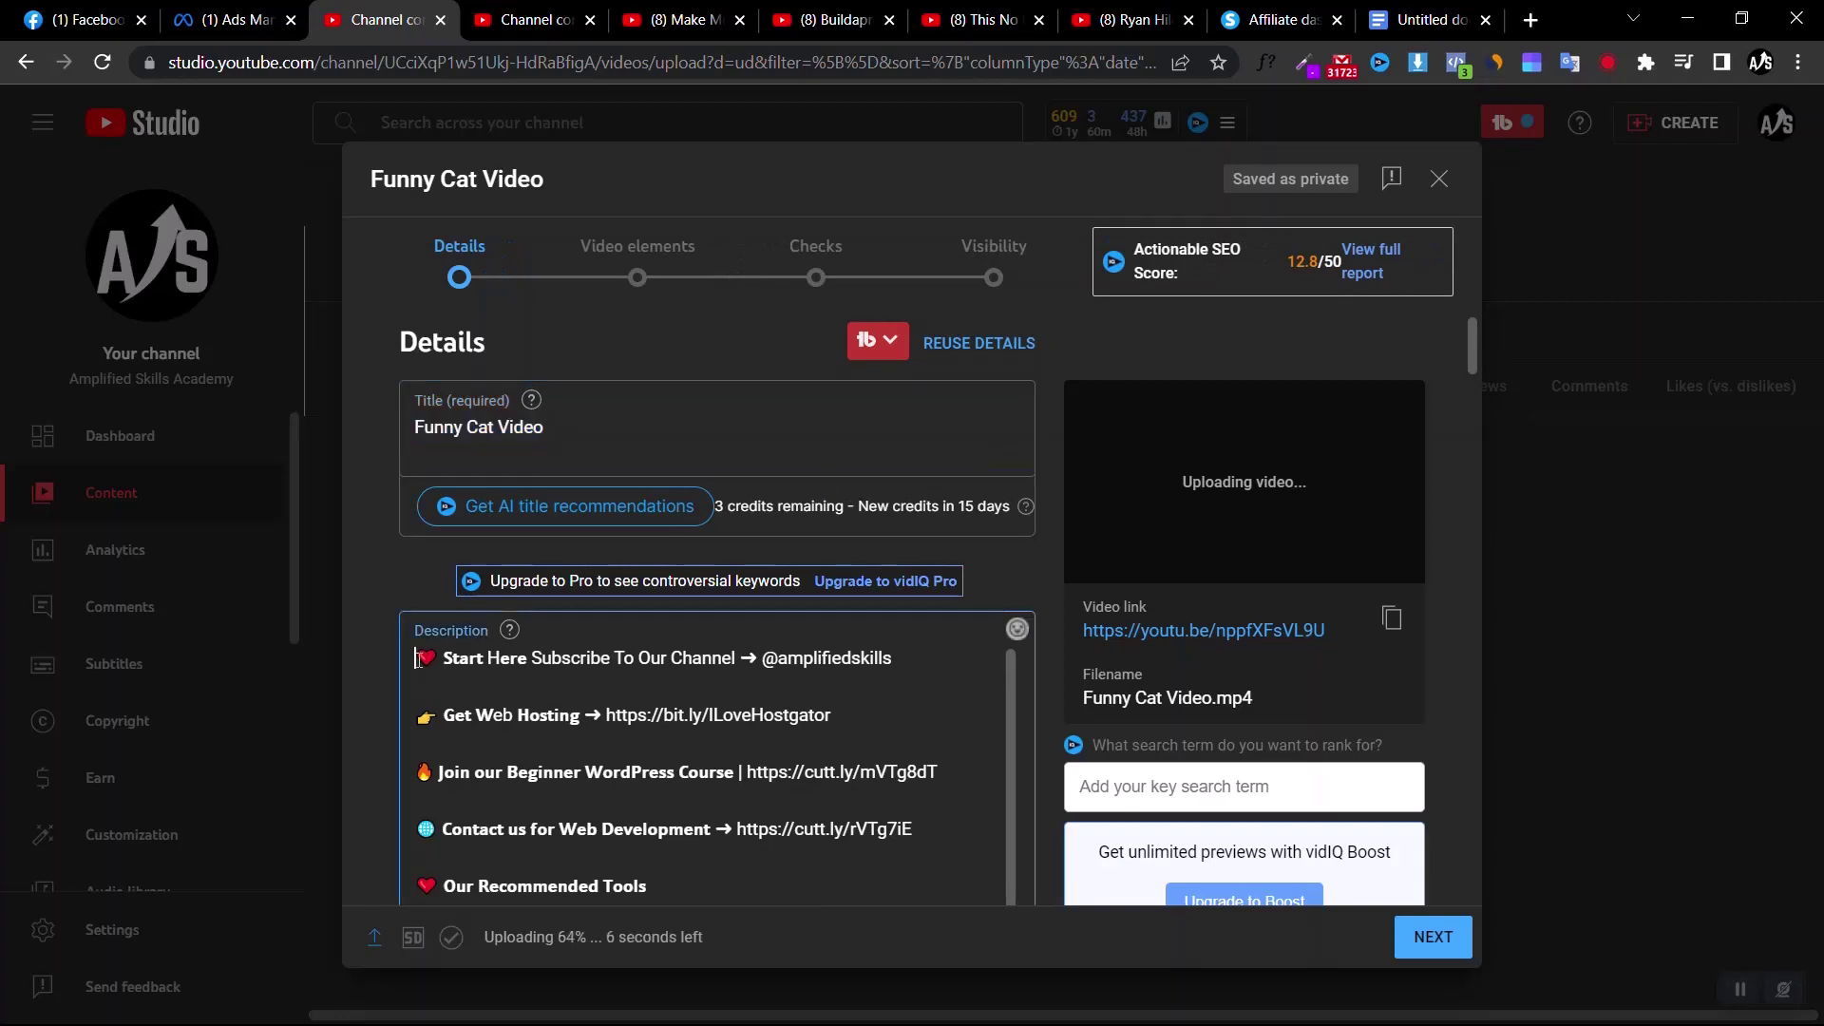
key(Return)
key(Return)
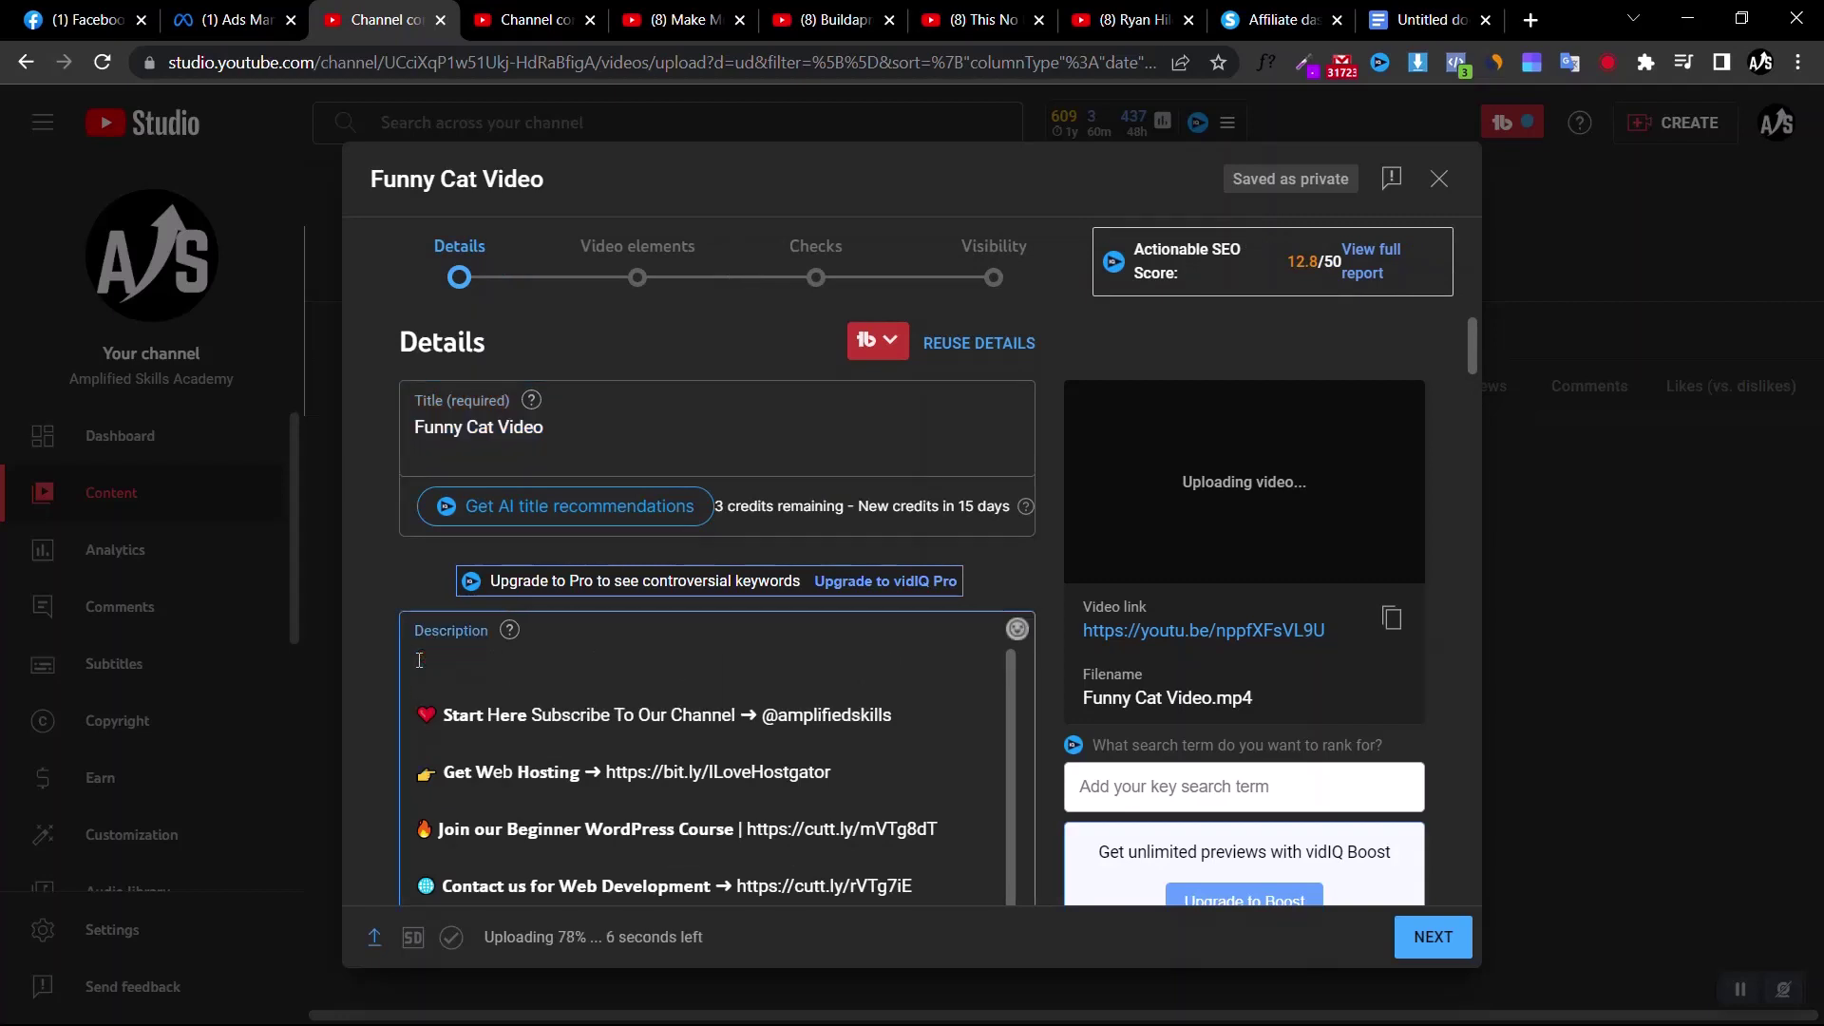